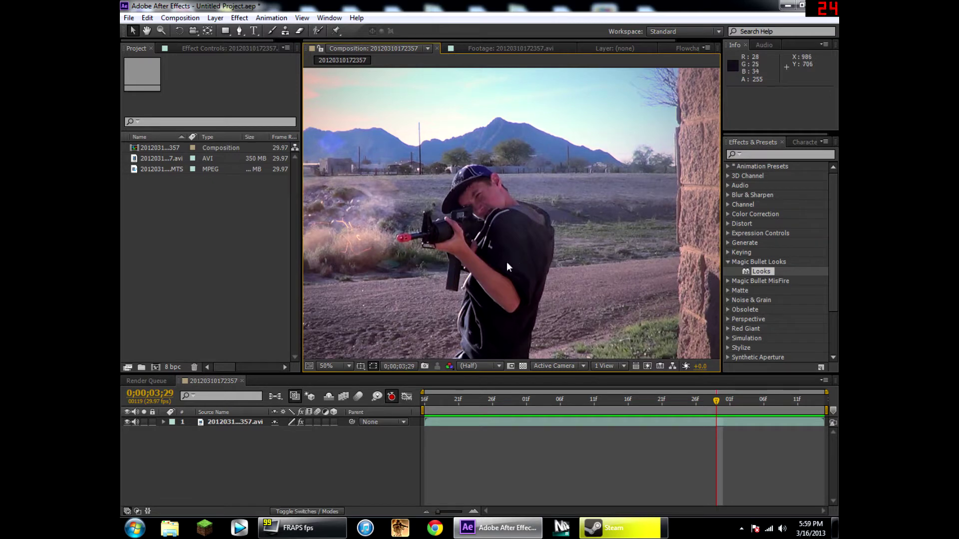
Preview the finished, color-graded composition to review the muzzle flash effect in motion
{"action": "scroll", "coordinate": [499, 238], "scroll_direction": "down", "scroll_amount": 2}
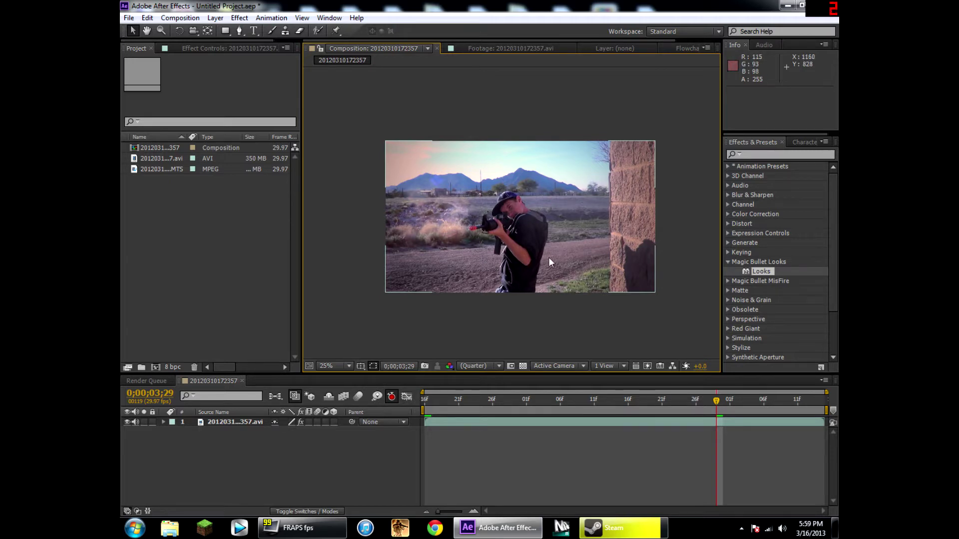
{"action": "scroll", "coordinate": [548, 257], "scroll_direction": "up", "scroll_amount": 2}
{"action": "scroll", "coordinate": [557, 243], "scroll_direction": "down", "scroll_amount": 2}
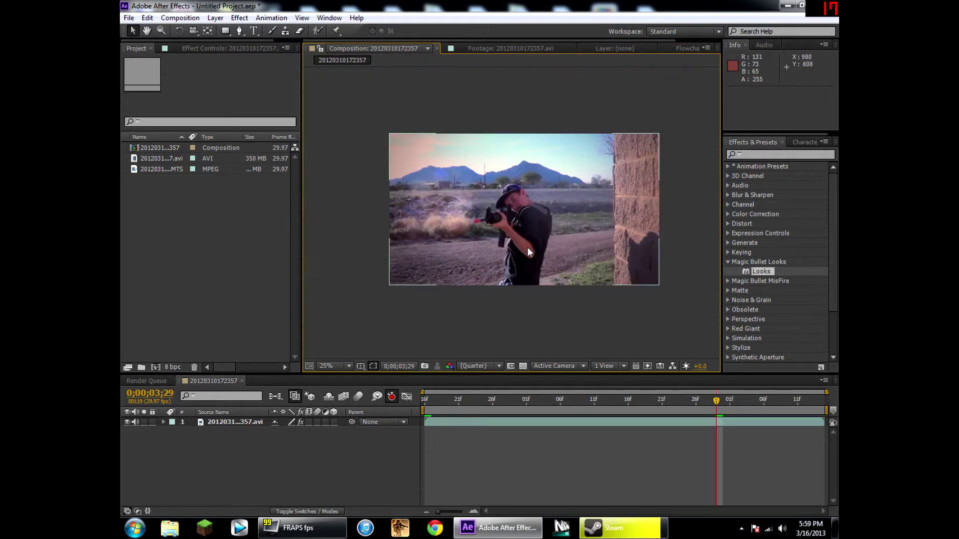
{"action": "key", "text": "KP_0"}
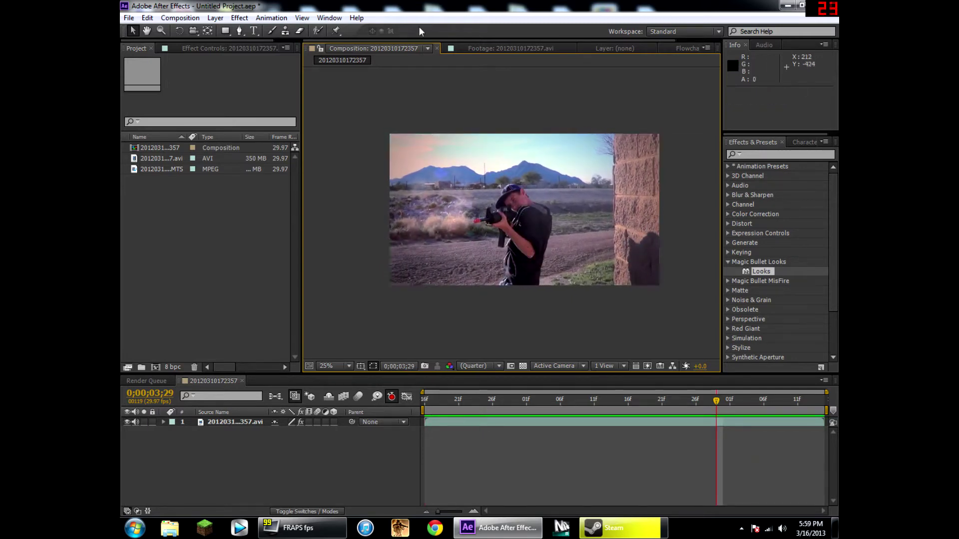
{"action": "left_click", "coordinate": [409, 47]}
{"action": "left_click", "coordinate": [408, 48]}
{"action": "scroll", "coordinate": [477, 265], "scroll_direction": "up", "scroll_amount": 1}
{"action": "left_click_drag", "start_coordinate": [504, 252], "coordinate": [469, 263]}
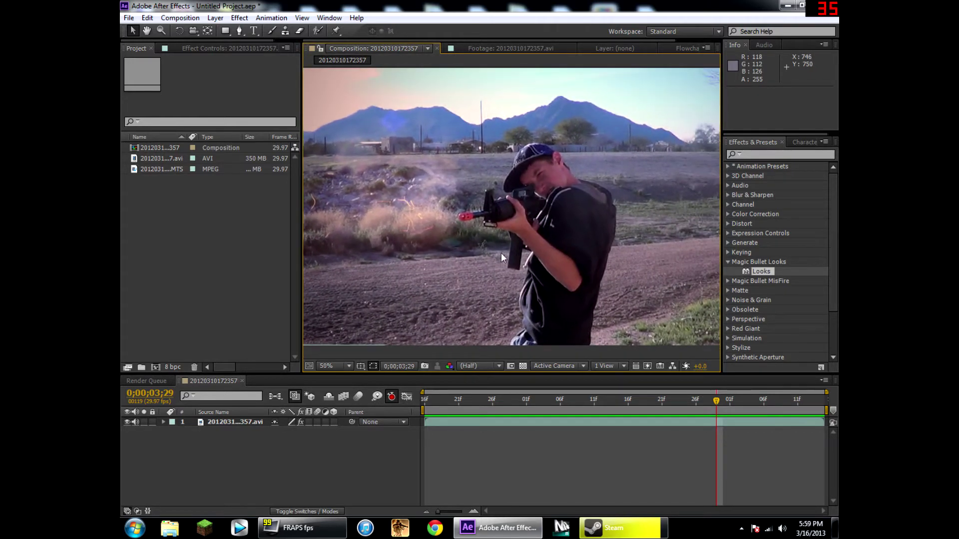
{"action": "key", "text": "KP_0"}
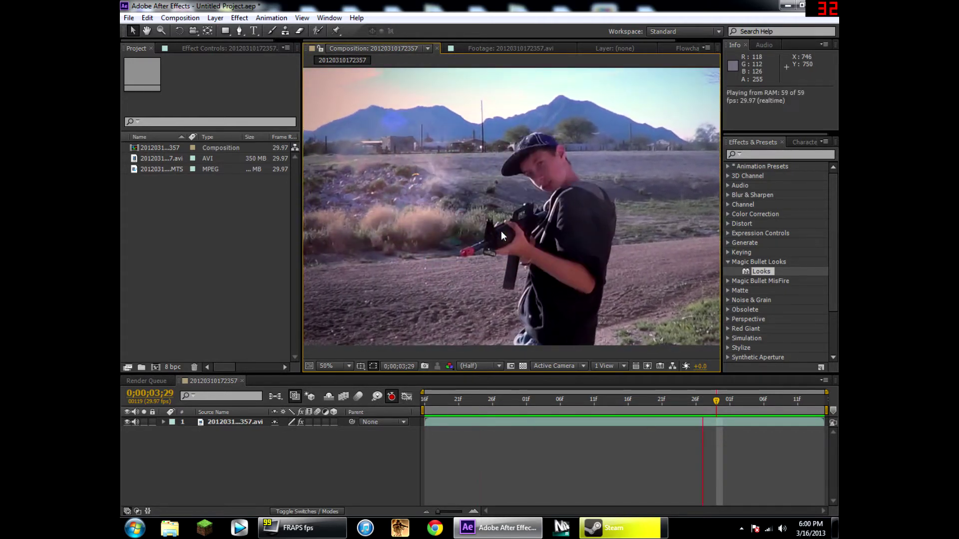
{"action": "key", "text": "space"}
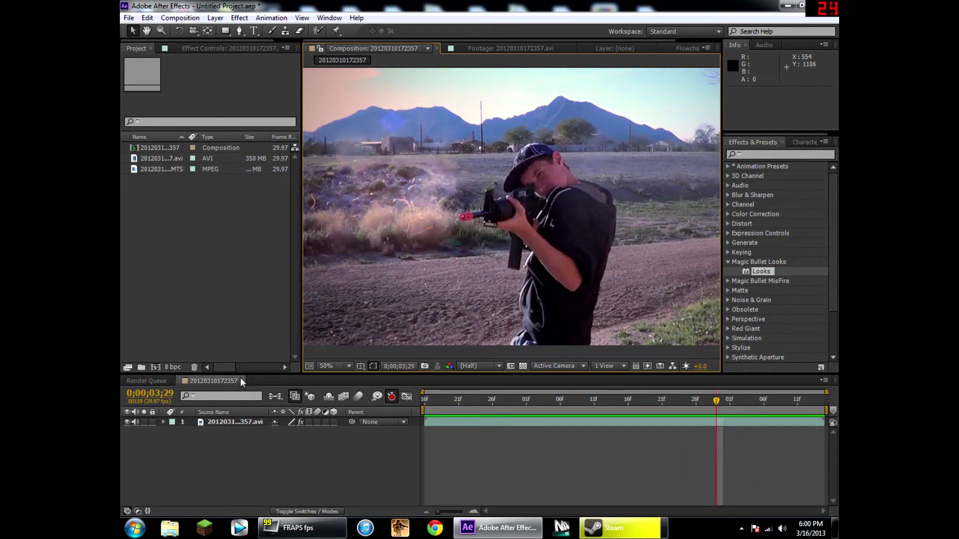
{"action": "key", "text": "space"}
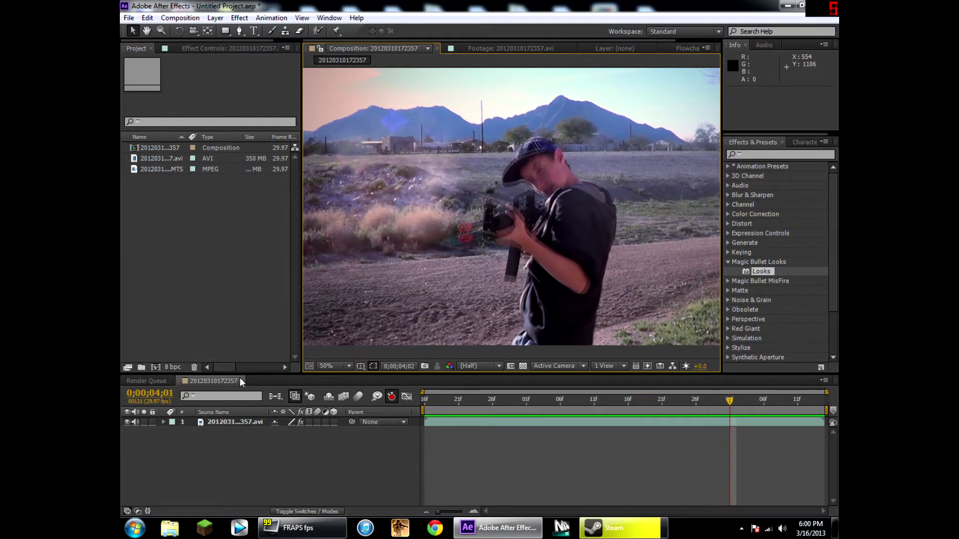
{"action": "key", "text": "space"}
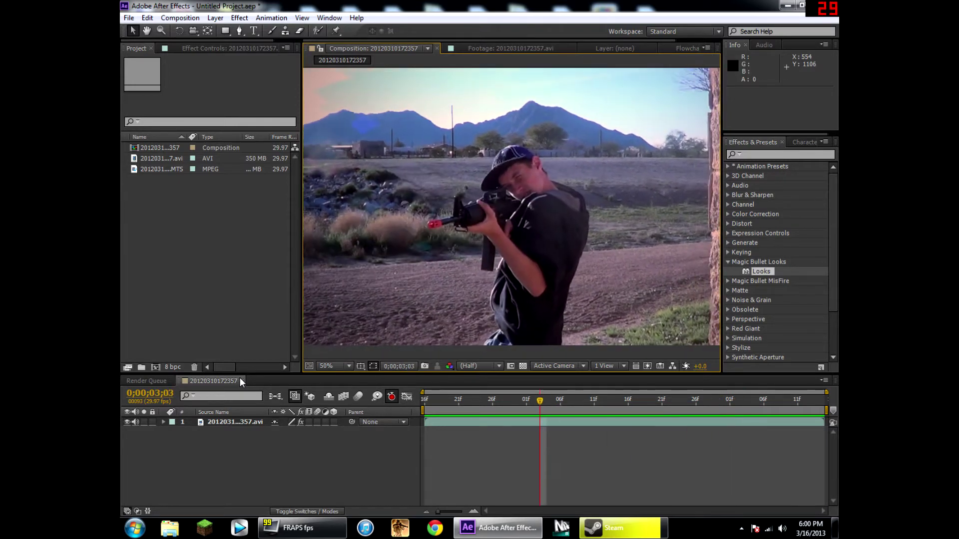
Step frame by frame through the finished composition to examine the muzzle flashes, sparks and smoke at the rifle's barrel
{"action": "key", "text": "Page_Down"}
{"action": "key", "text": "Page_Down"}
{"action": "key", "text": "Page_Down"}
{"action": "key", "text": "Page_Down"}
{"action": "key", "text": "Page_Down"}
{"action": "key", "text": "Page_Down"}
{"action": "key", "text": "Page_Down"}
{"action": "key", "text": "Page_Up"}
{"action": "key", "text": "Page_Up"}
{"action": "key", "text": "Page_Down"}
{"action": "key", "text": "Page_Down"}
{"action": "key", "text": "Page_Down"}
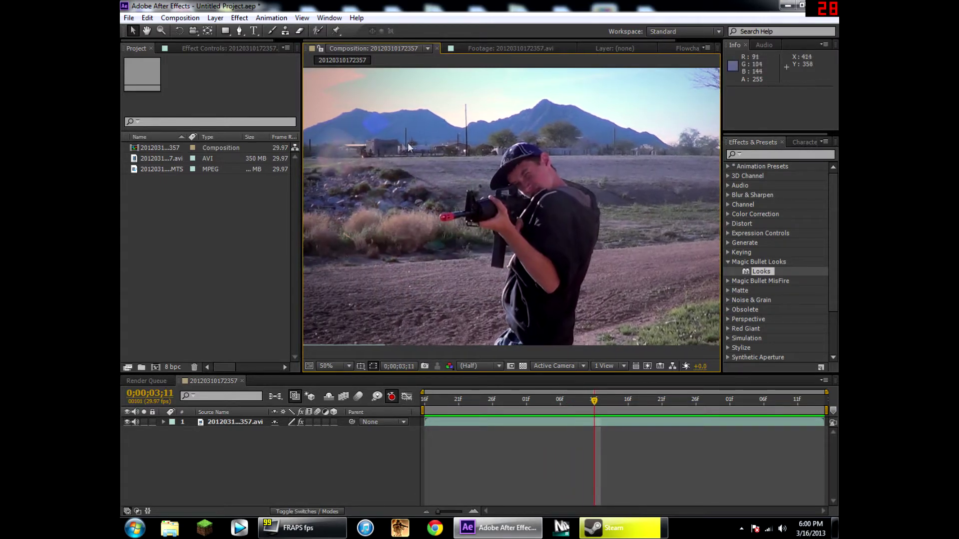
{"action": "key", "text": "Page_Down"}
{"action": "key", "text": "Page_Down"}
{"action": "key", "text": "Page_Up"}
{"action": "key", "text": "Page_Up"}
{"action": "key", "text": "Page_Down"}
{"action": "key", "text": "Page_Down"}
{"action": "key", "text": "Page_Down"}
{"action": "key", "text": "Page_Down"}
{"action": "key", "text": "Page_Down"}
{"action": "key", "text": "Page_Down"}
{"action": "key", "text": "Page_Down"}
{"action": "key", "text": "Page_Down"}
{"action": "key", "text": "Page_Down"}
{"action": "key", "text": "Page_Down"}
{"action": "key", "text": "Page_Down"}
{"action": "key", "text": "Page_Down"}
{"action": "key", "text": "Page_Down"}
{"action": "key", "text": "Page_Down"}
{"action": "key", "text": "Page_Down"}
{"action": "key", "text": "Page_Down"}
{"action": "key", "text": "Page_Down"}
{"action": "key", "text": "Page_Down"}
{"action": "key", "text": "Page_Down"}
{"action": "key", "text": "Page_Down"}
{"action": "key", "text": "Page_Down"}
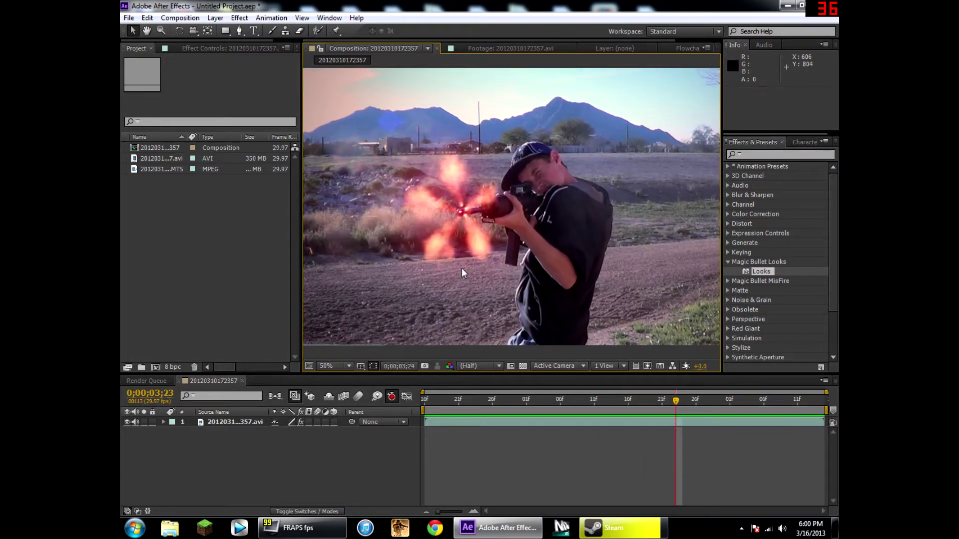
{"action": "key", "text": "Page_Up"}
{"action": "key", "text": "Page_Up"}
{"action": "key", "text": "Page_Up"}
{"action": "key", "text": "Page_Up"}
{"action": "key", "text": "Page_Up"}
{"action": "key", "text": "Page_Up"}
{"action": "key", "text": "Page_Up"}
{"action": "key", "text": "Page_Up"}
{"action": "key", "text": "Page_Up"}
{"action": "key", "text": "Page_Up"}
{"action": "key", "text": "Page_Up"}
{"action": "key", "text": "Page_Up"}
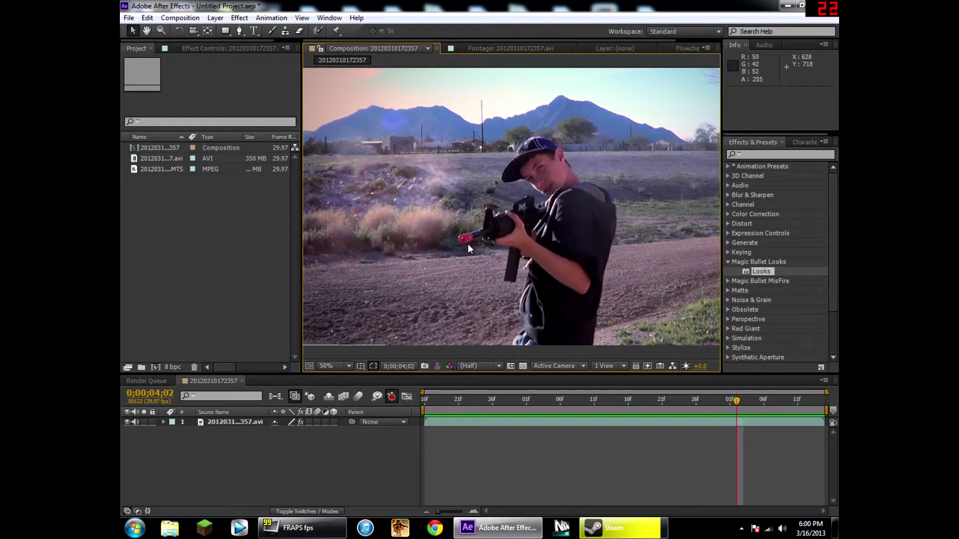
{"action": "key", "text": "Page_Up"}
{"action": "key", "text": "Page_Up"}
{"action": "key", "text": "Page_Up"}
{"action": "key", "text": "Page_Up"}
{"action": "key", "text": "Page_Up"}
{"action": "key", "text": "Page_Up"}
{"action": "key", "text": "Page_Up"}
{"action": "key", "text": "Page_Up"}
{"action": "key", "text": "Page_Up"}
{"action": "key", "text": "Page_Up"}
{"action": "key", "text": "Page_Up"}
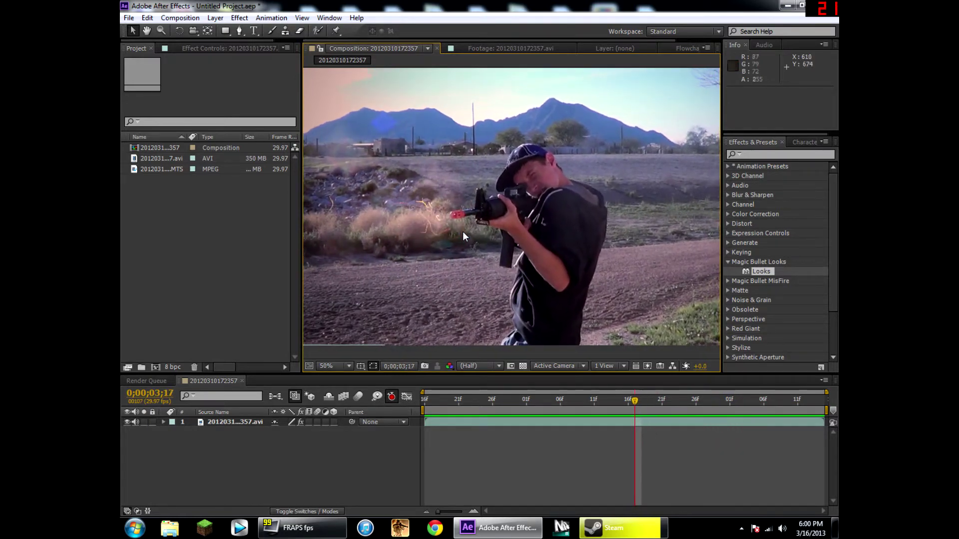
{"action": "key", "text": "Page_Down"}
{"action": "key", "text": "Page_Down"}
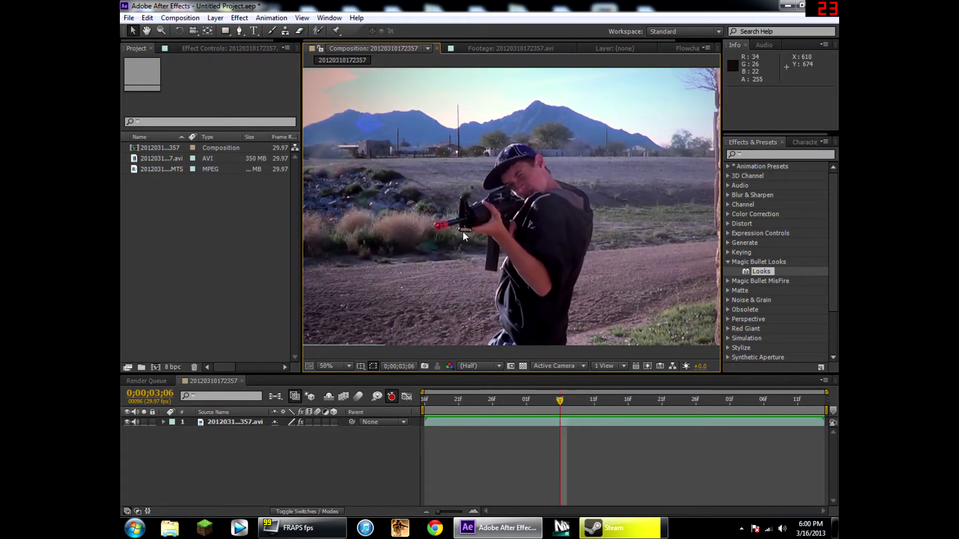
{"action": "key", "text": "Page_Down"}
{"action": "key", "text": "Page_Down"}
{"action": "key", "text": "Page_Down"}
{"action": "key", "text": "Page_Down"}
{"action": "key", "text": "Page_Down"}
{"action": "key", "text": "Page_Down"}
{"action": "key", "text": "Page_Down"}
{"action": "key", "text": "Page_Down"}
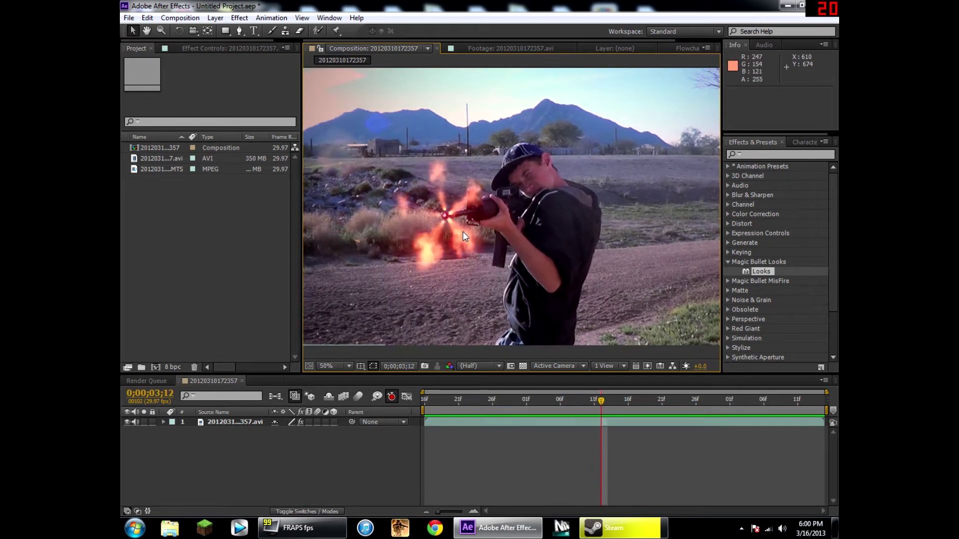
{"action": "key", "text": "Page_Down"}
{"action": "key", "text": "Page_Down"}
{"action": "key", "text": "Page_Down"}
{"action": "key", "text": "Page_Down"}
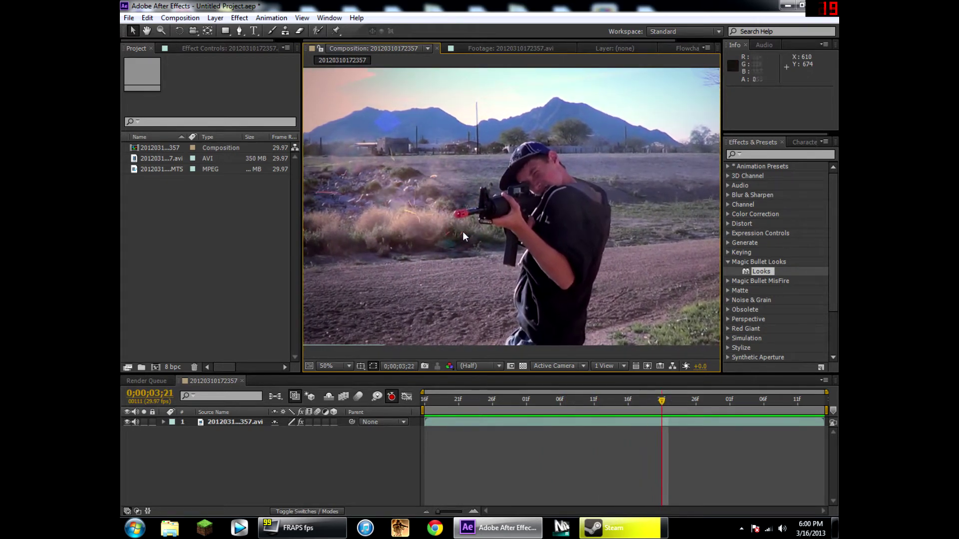
{"action": "key", "text": "Page_Up"}
{"action": "key", "text": "Page_Up"}
{"action": "key", "text": "Page_Up"}
{"action": "key", "text": "Page_Up"}
{"action": "key", "text": "Page_Up"}
{"action": "key", "text": "Page_Up"}
{"action": "key", "text": "Page_Up"}
{"action": "key", "text": "Page_Up"}
{"action": "key", "text": "Page_Up"}
{"action": "key", "text": "Page_Up"}
{"action": "key", "text": "Page_Up"}
{"action": "key", "text": "Page_Up"}
{"action": "key", "text": "Page_Up"}
{"action": "key", "text": "Page_Up"}
{"action": "key", "text": "Page_Up"}
{"action": "key", "text": "Page_Up"}
{"action": "key", "text": "Page_Up"}
{"action": "key", "text": "Page_Up"}
{"action": "key", "text": "Page_Up"}
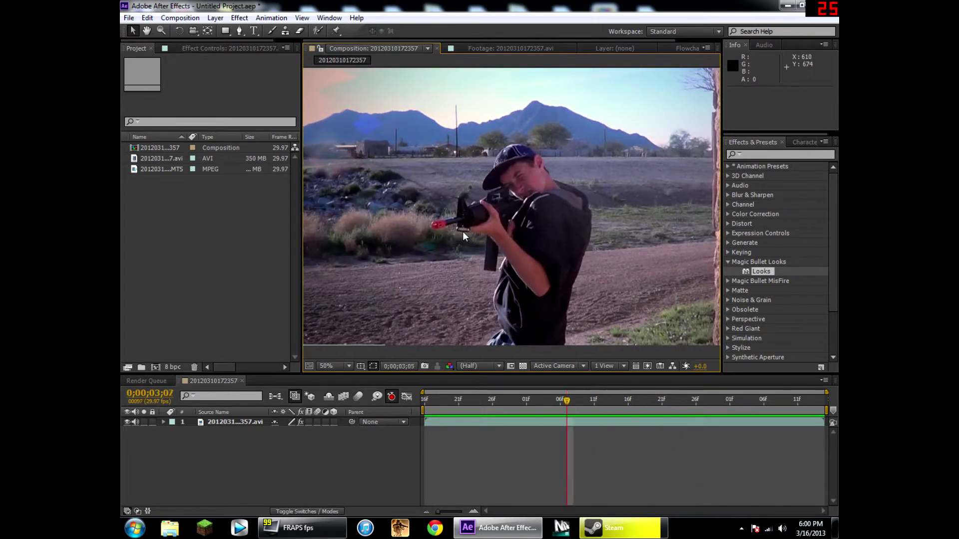
{"action": "key", "text": "Page_Down"}
{"action": "key", "text": "Page_Down"}
{"action": "key", "text": "Page_Down"}
{"action": "key", "text": "Page_Down"}
{"action": "key", "text": "Page_Down"}
{"action": "key", "text": "Page_Down"}
{"action": "key", "text": "Page_Down"}
{"action": "key", "text": "Page_Down"}
{"action": "key", "text": "Page_Down"}
{"action": "key", "text": "Page_Down"}
{"action": "key", "text": "Page_Down"}
{"action": "key", "text": "Page_Down"}
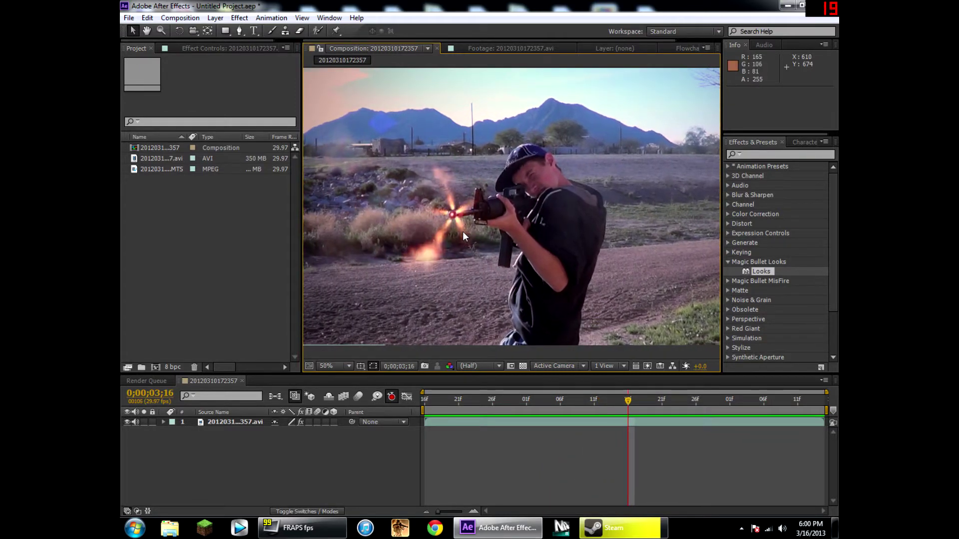
{"action": "key", "text": "Page_Down"}
{"action": "key", "text": "Page_Down"}
{"action": "key", "text": "Page_Down"}
{"action": "key", "text": "Page_Down"}
{"action": "key", "text": "Page_Down"}
{"action": "key", "text": "Page_Down"}
{"action": "key", "text": "Page_Down"}
{"action": "key", "text": "Page_Down"}
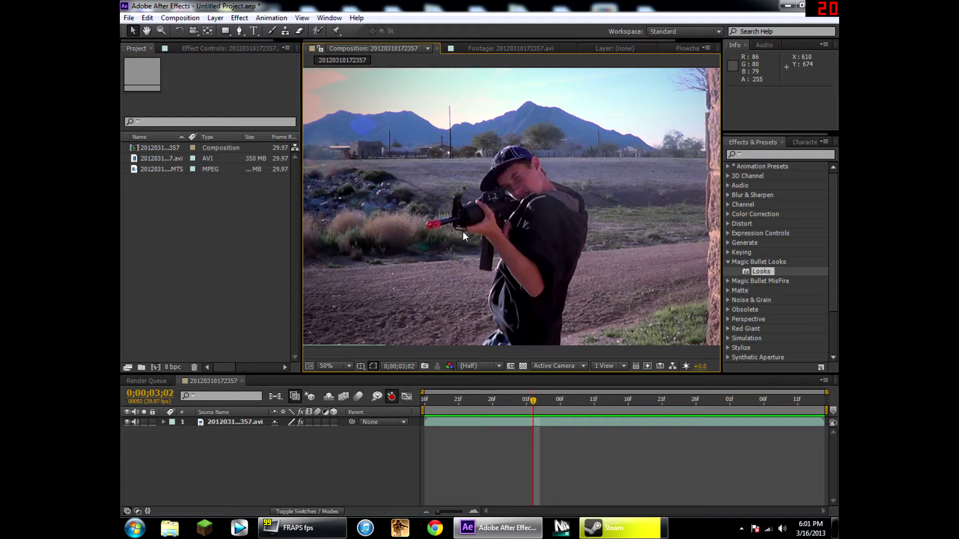
Create a new composition from the raw 20120310172357.MTS clip and close the finished composition's timeline
{"action": "left_click", "coordinate": [157, 169]}
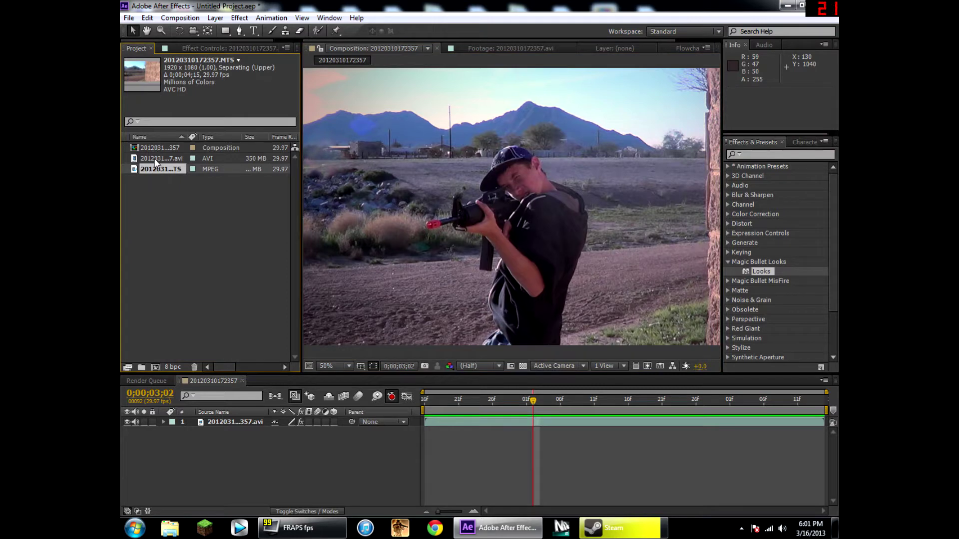
{"action": "left_click", "coordinate": [156, 159]}
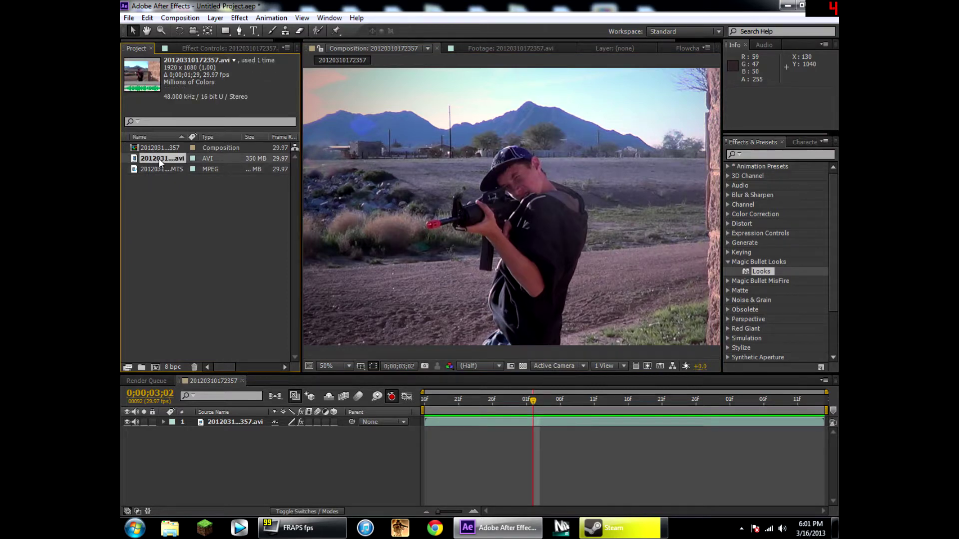
{"action": "left_click", "coordinate": [161, 169]}
{"action": "left_click_drag", "start_coordinate": [161, 168], "coordinate": [164, 332]}
{"action": "left_click", "coordinate": [156, 368]}
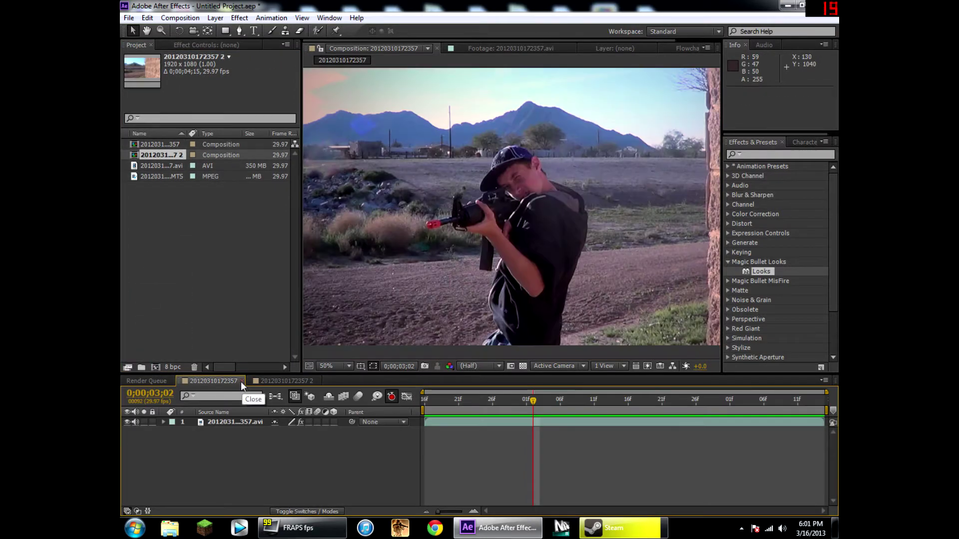
{"action": "left_click", "coordinate": [241, 381]}
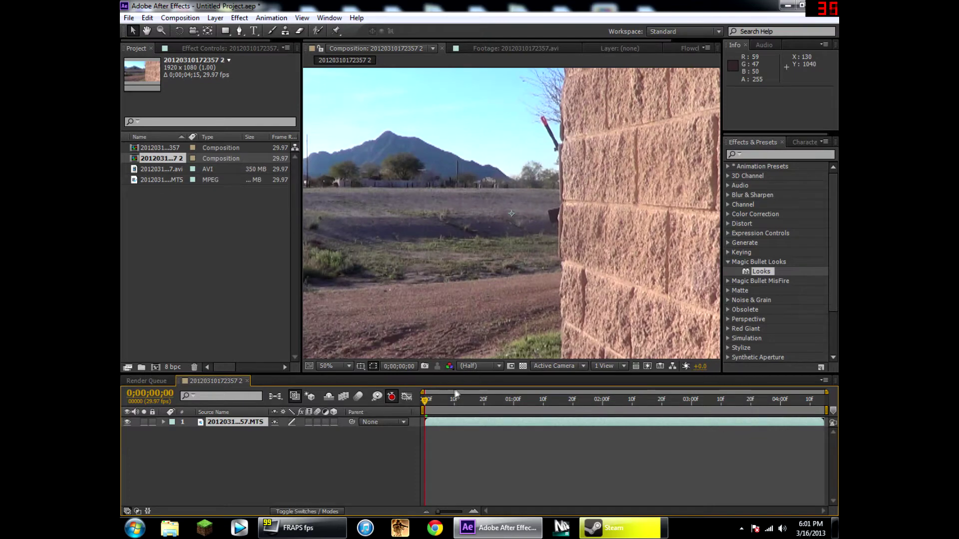
Trim the new composition to a work area starting at 0;00;02;11
{"action": "left_click_drag", "start_coordinate": [430, 404], "coordinate": [566, 407]}
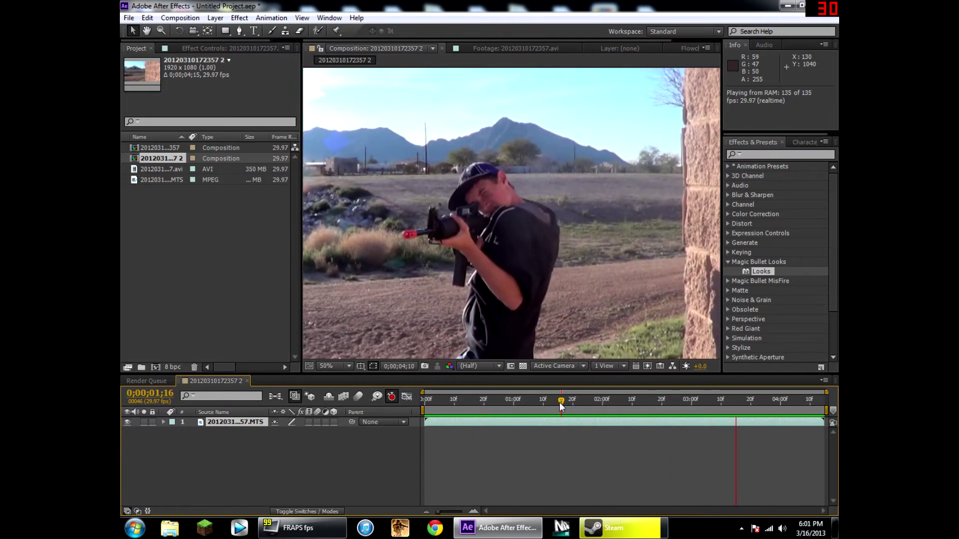
{"action": "key", "text": "space"}
{"action": "left_click_drag", "start_coordinate": [560, 402], "coordinate": [635, 399]}
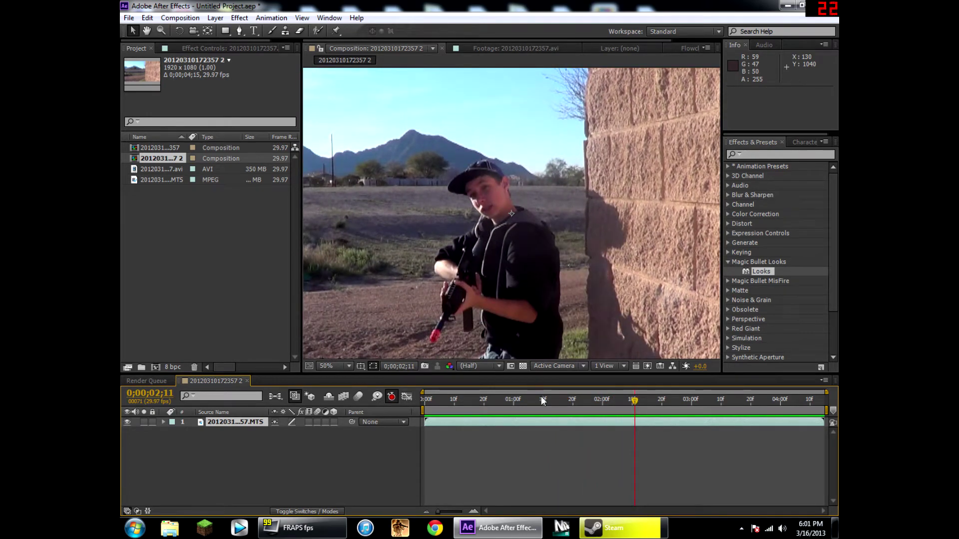
{"action": "left_click_drag", "start_coordinate": [432, 411], "coordinate": [624, 411]}
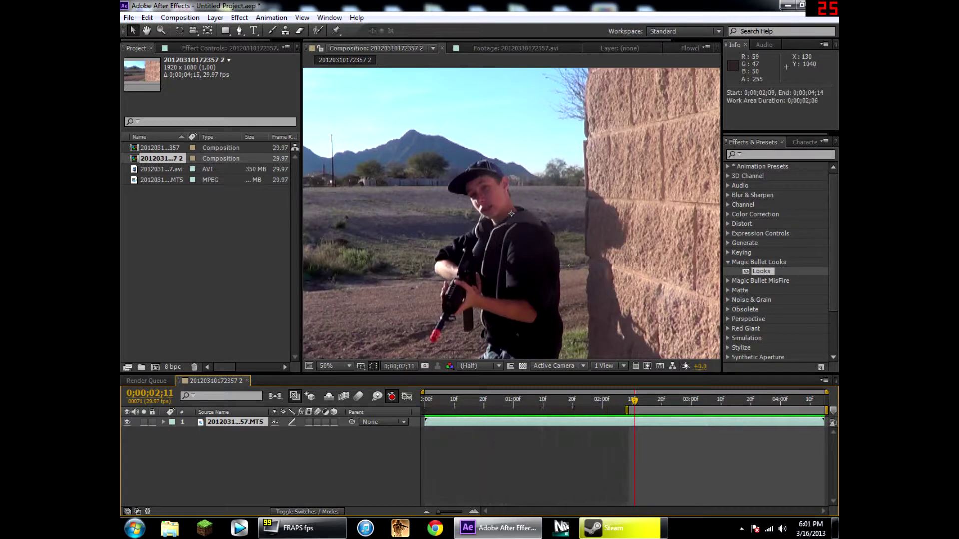
{"action": "right_click", "coordinate": [655, 411]}
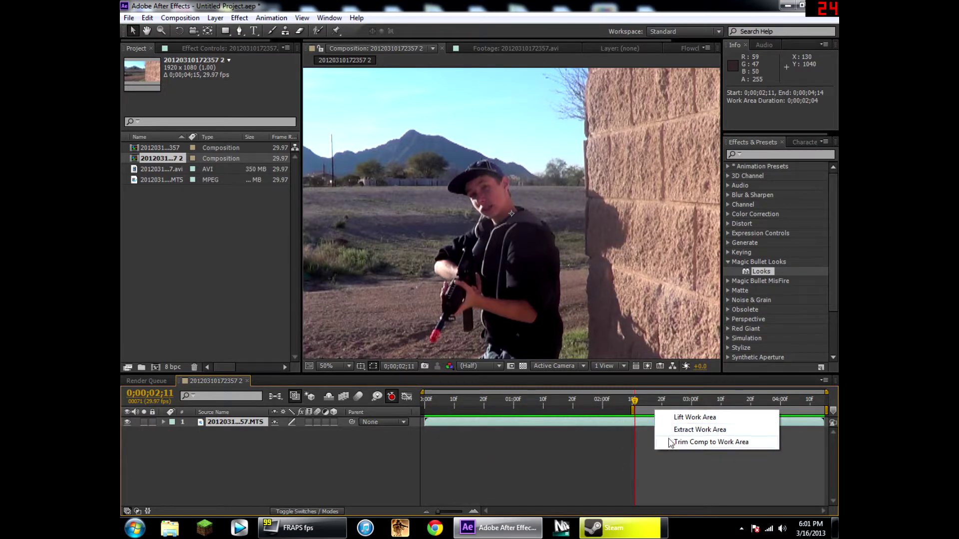
{"action": "left_click", "coordinate": [670, 442]}
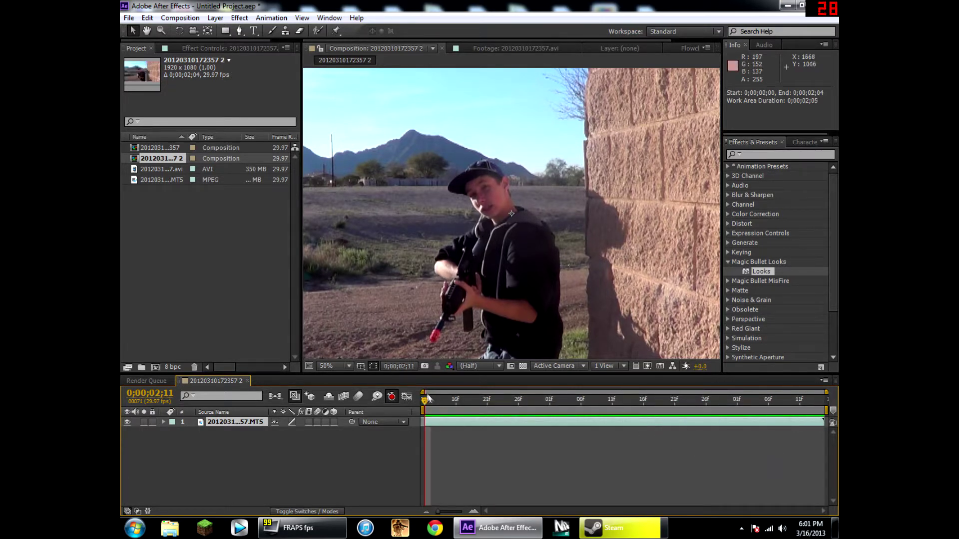
Play back the trimmed composition from its start
{"action": "left_click_drag", "start_coordinate": [424, 396], "coordinate": [404, 397]}
{"action": "key", "text": "space"}
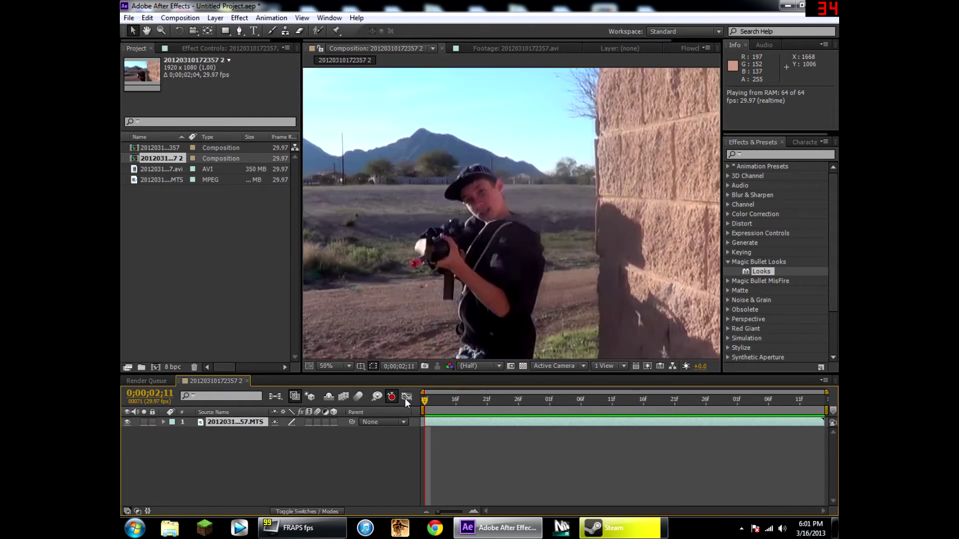
{"action": "key", "text": "space"}
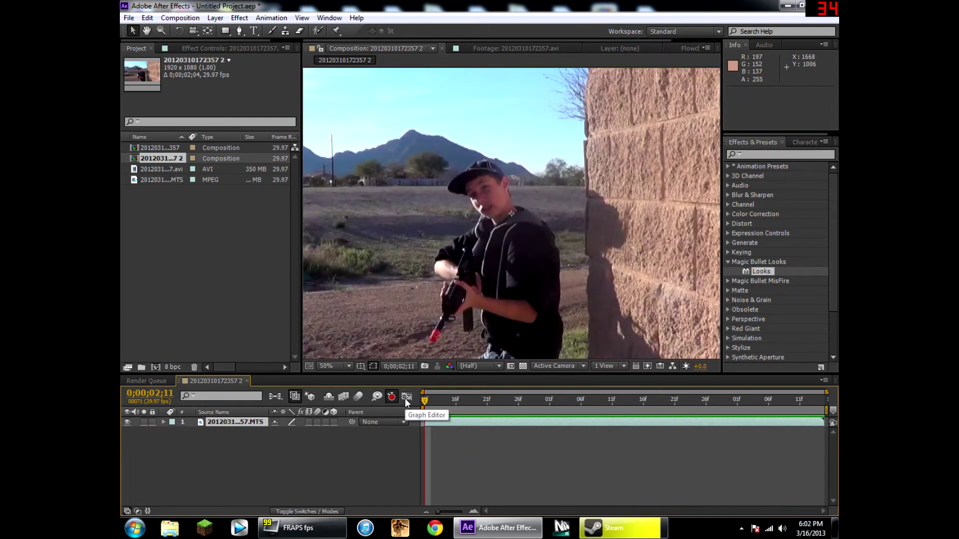
{"action": "key", "text": "space"}
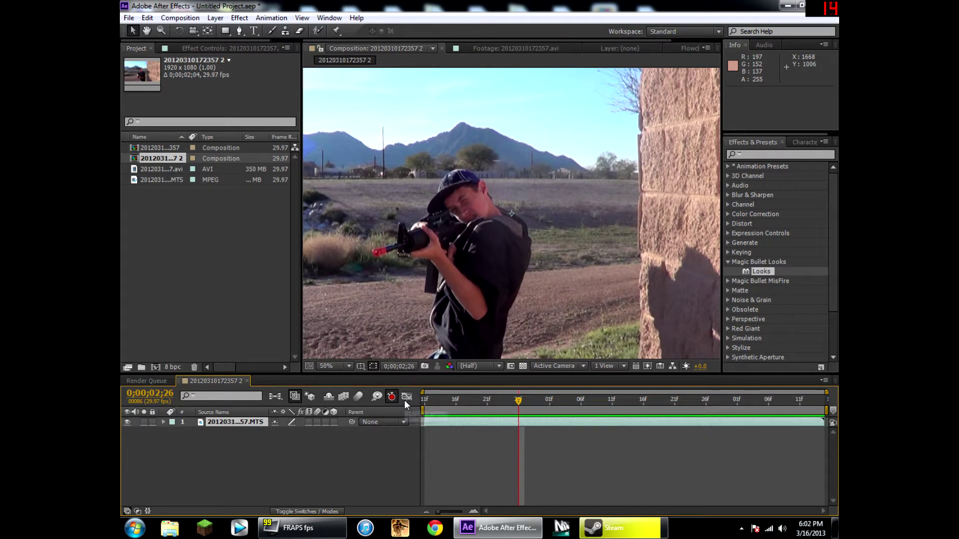
{"action": "left_click", "coordinate": [184, 160]}
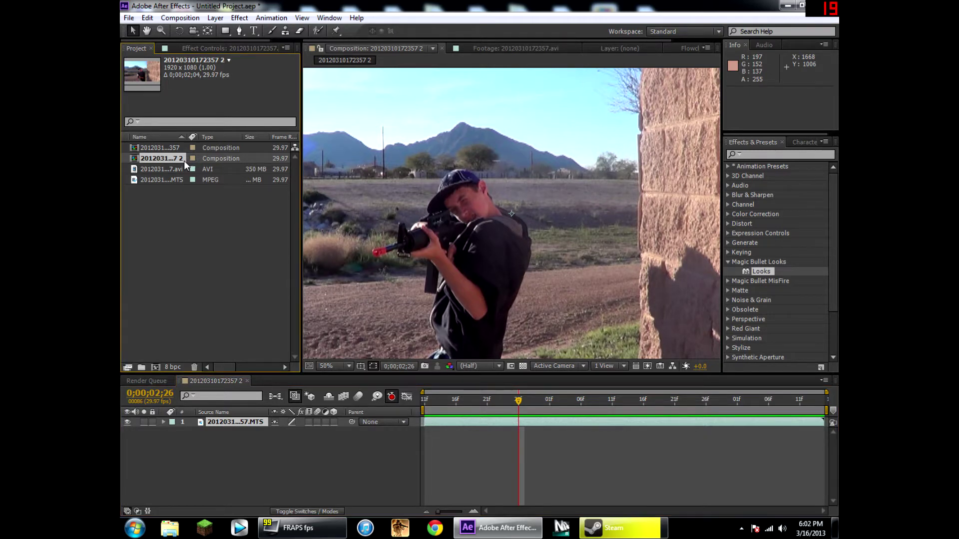
{"action": "left_click", "coordinate": [211, 149]}
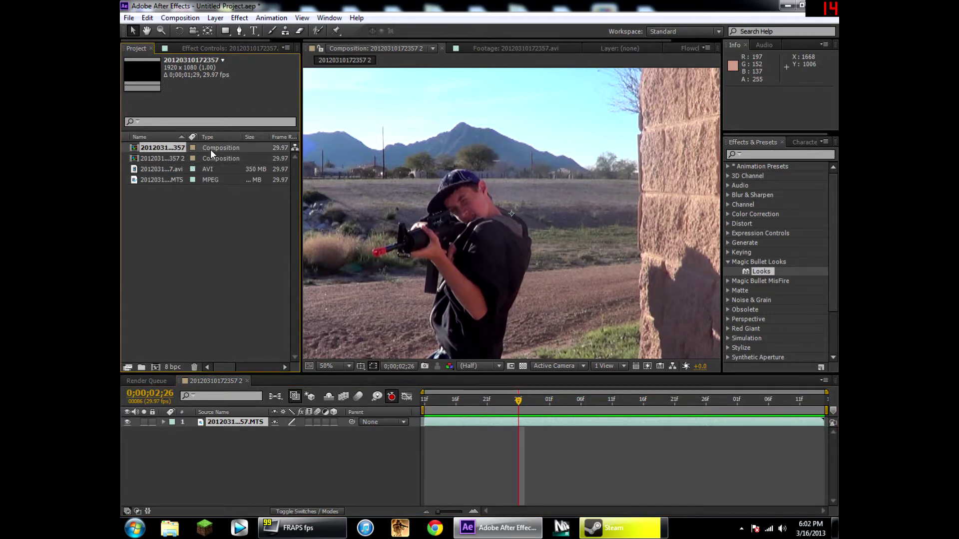
{"action": "left_click", "coordinate": [209, 181]}
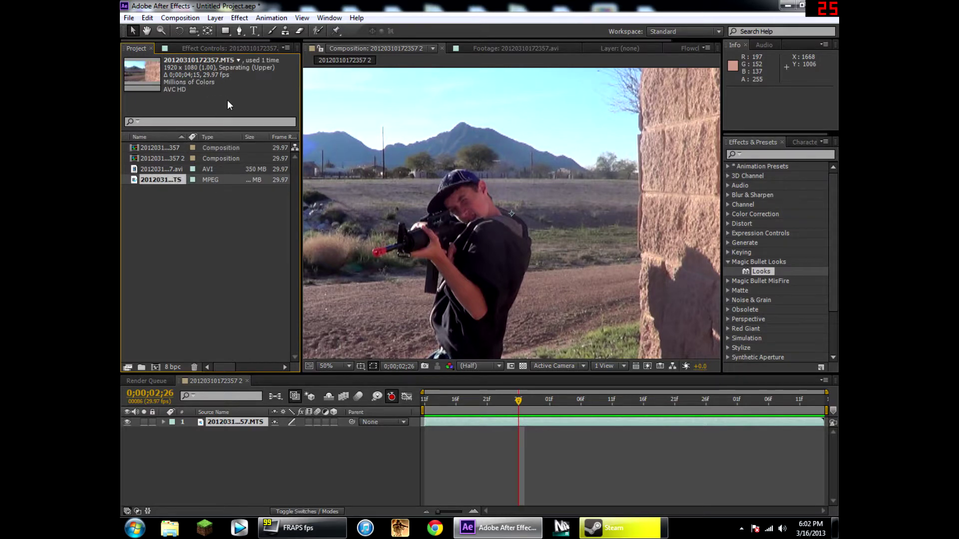
Move the playhead to 0;00;02;24, where the rifle is raised and aimed
{"action": "left_click_drag", "start_coordinate": [517, 401], "coordinate": [431, 402]}
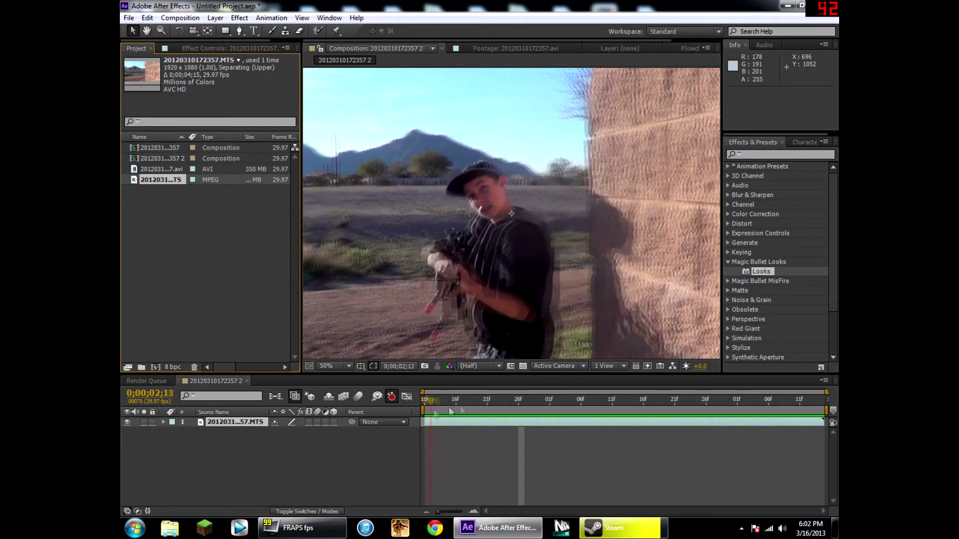
{"action": "key", "text": "space"}
{"action": "left_click_drag", "start_coordinate": [805, 409], "coordinate": [506, 423]}
{"action": "left_click_drag", "start_coordinate": [460, 225], "coordinate": [573, 224]}
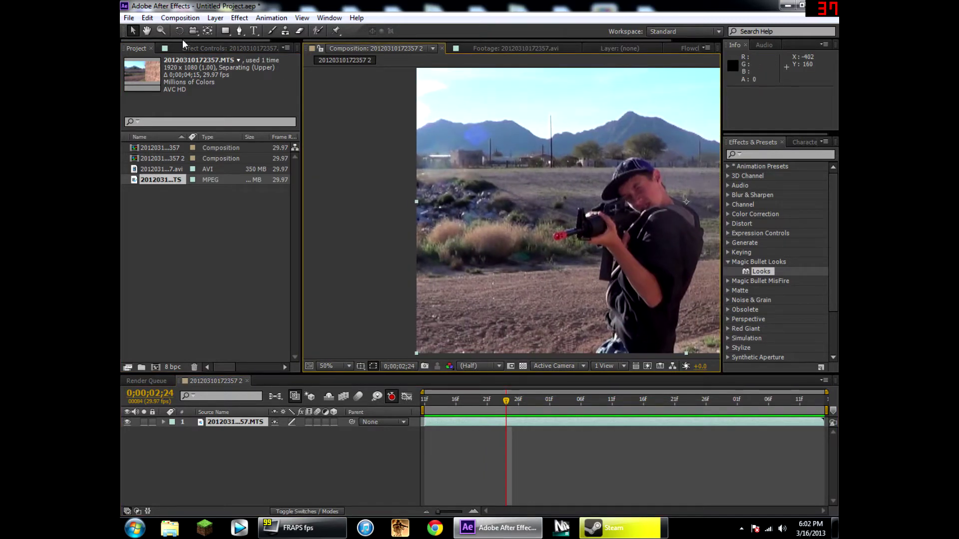
{"action": "left_click", "coordinate": [129, 18]}
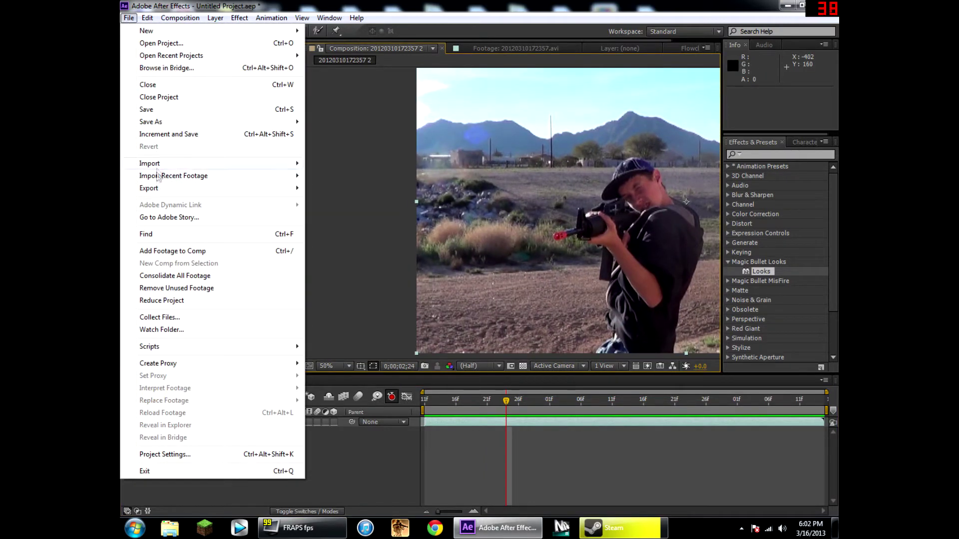
{"action": "mouse_move", "coordinate": [160, 164]}
{"action": "left_click", "coordinate": [423, 169]}
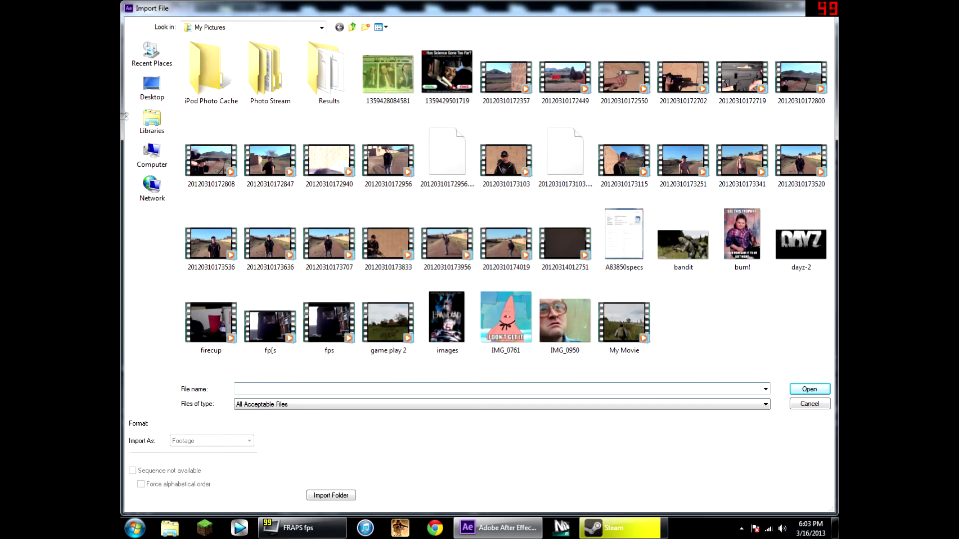
{"action": "left_click", "coordinate": [169, 122]}
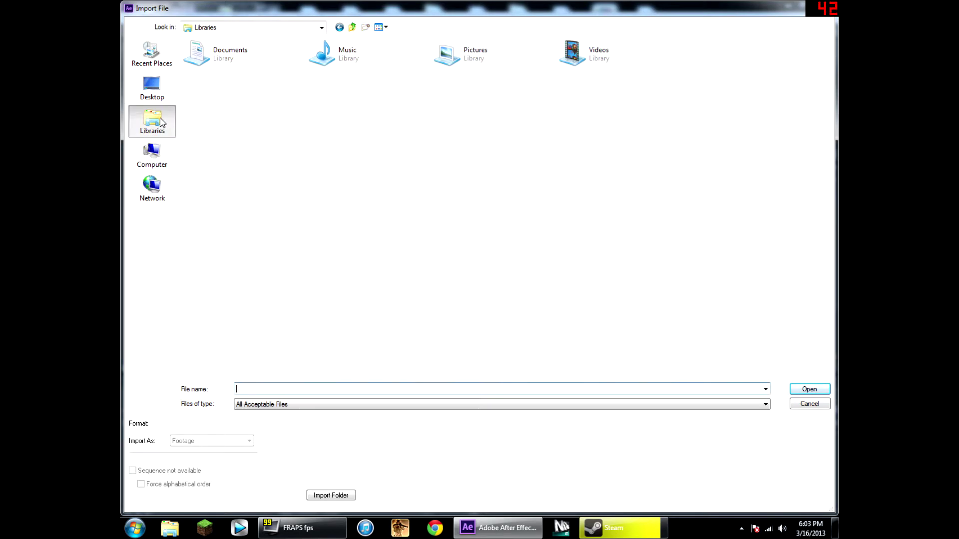
{"action": "double_click", "coordinate": [273, 58]}
{"action": "key", "text": "ctrl+a"}
{"action": "left_click", "coordinate": [666, 223]}
{"action": "scroll", "coordinate": [644, 220], "scroll_direction": "down", "scroll_amount": 2}
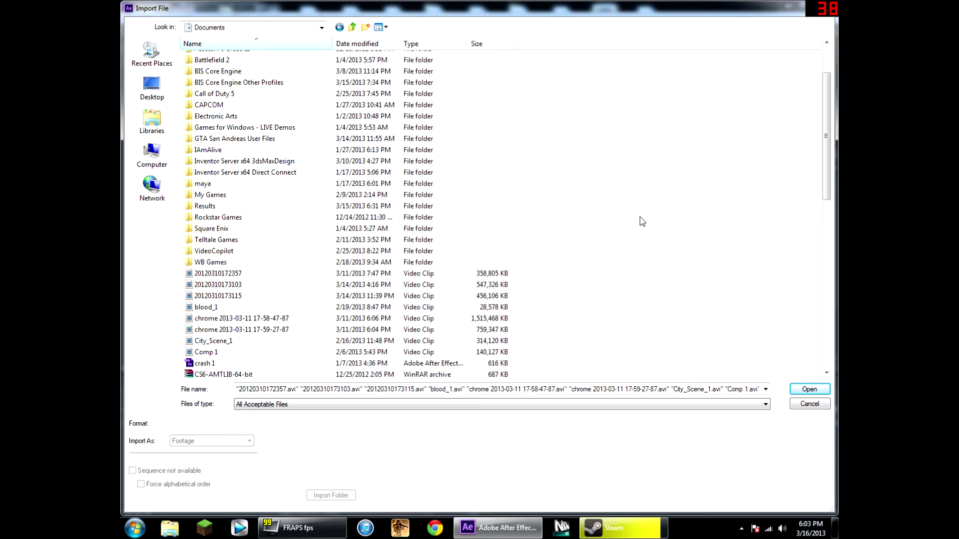
{"action": "scroll", "coordinate": [329, 294], "scroll_direction": "down", "scroll_amount": 1}
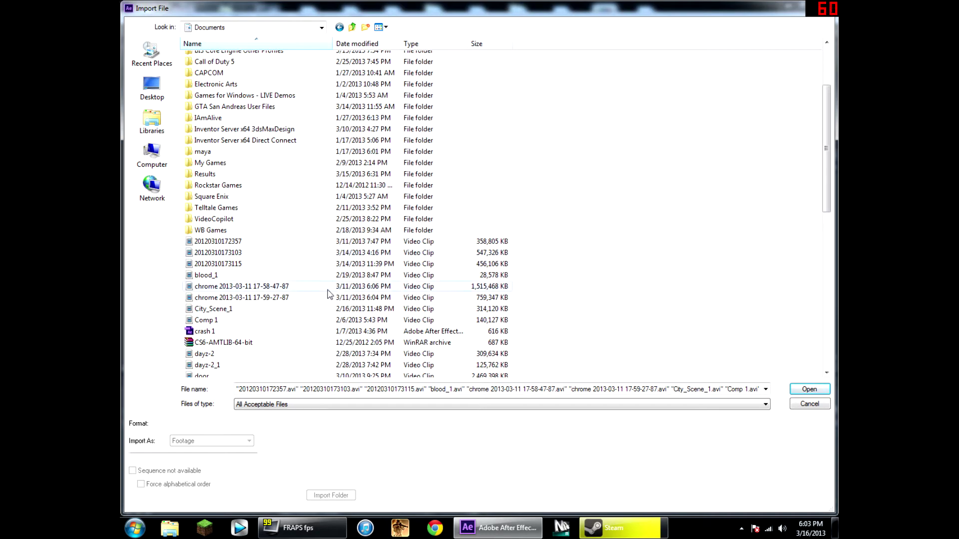
{"action": "double_click", "coordinate": [502, 287]}
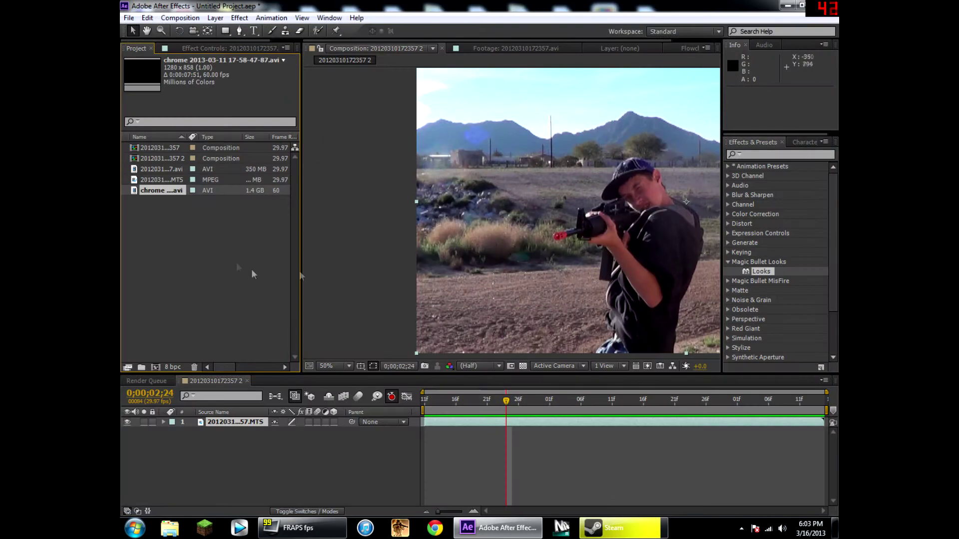
Open the imported chrome clip in the footage viewer and preview it
{"action": "double_click", "coordinate": [157, 192]}
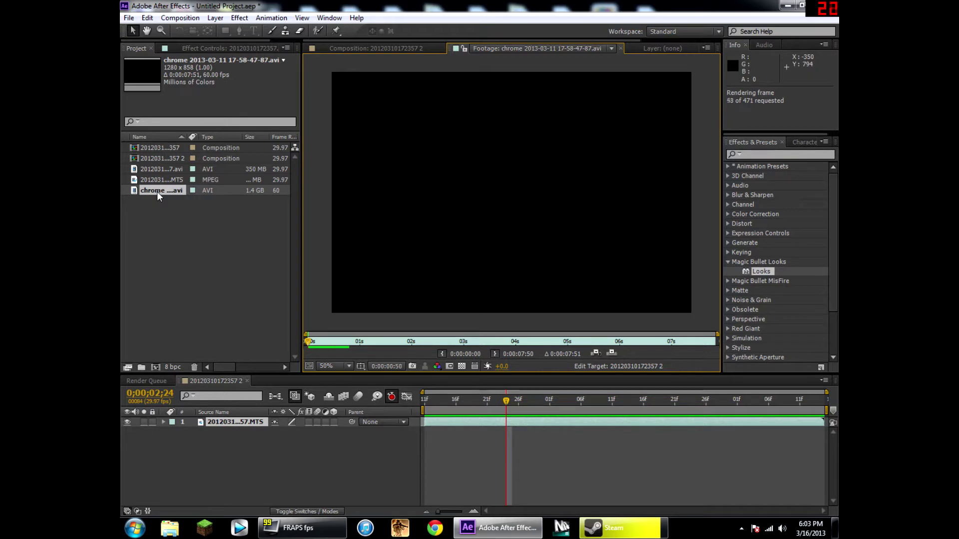
{"action": "key", "text": "space"}
{"action": "key", "text": "space"}
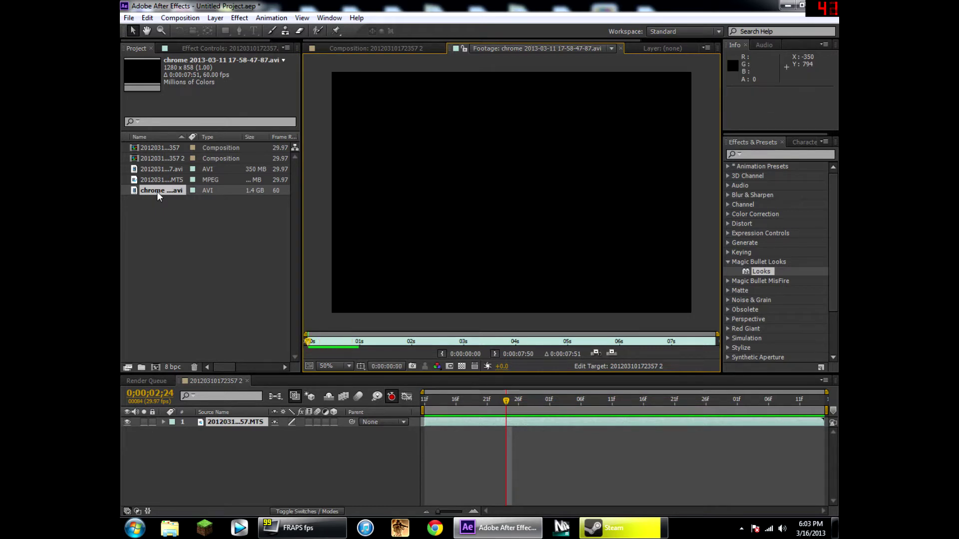
Place the chrome clip above the raw footage and slide its layer to start at 0;00;02;08
{"action": "left_click_drag", "start_coordinate": [157, 189], "coordinate": [508, 423]}
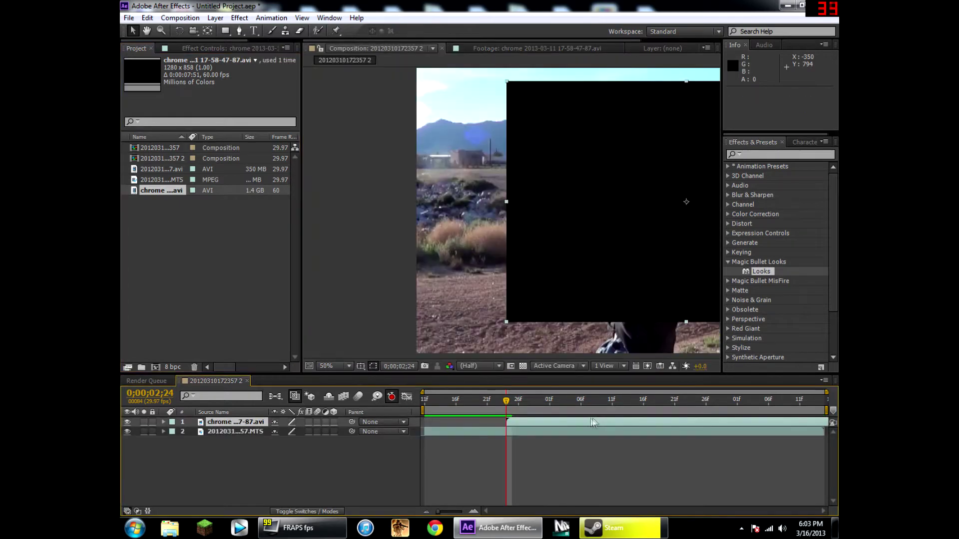
{"action": "left_click_drag", "start_coordinate": [658, 298], "coordinate": [489, 316]}
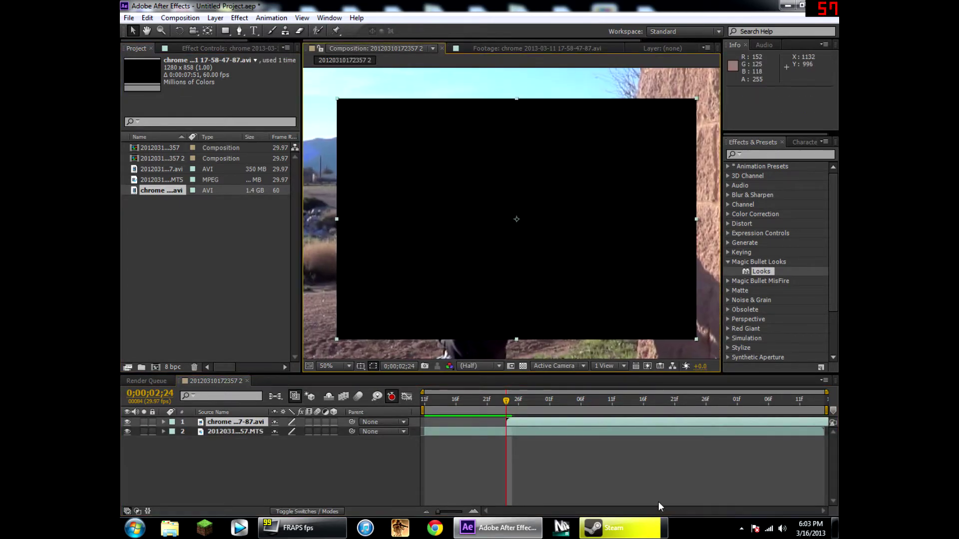
{"action": "left_click_drag", "start_coordinate": [787, 424], "coordinate": [688, 428]}
{"action": "mouse_move", "coordinate": [618, 427]}
{"action": "left_mouse_down"}
{"action": "mouse_move", "coordinate": [608, 427]}
{"action": "mouse_move", "coordinate": [692, 424]}
{"action": "mouse_move", "coordinate": [634, 426]}
{"action": "left_mouse_up"}
Set the chrome layer's blending mode to Screen
{"action": "right_click", "coordinate": [556, 424]}
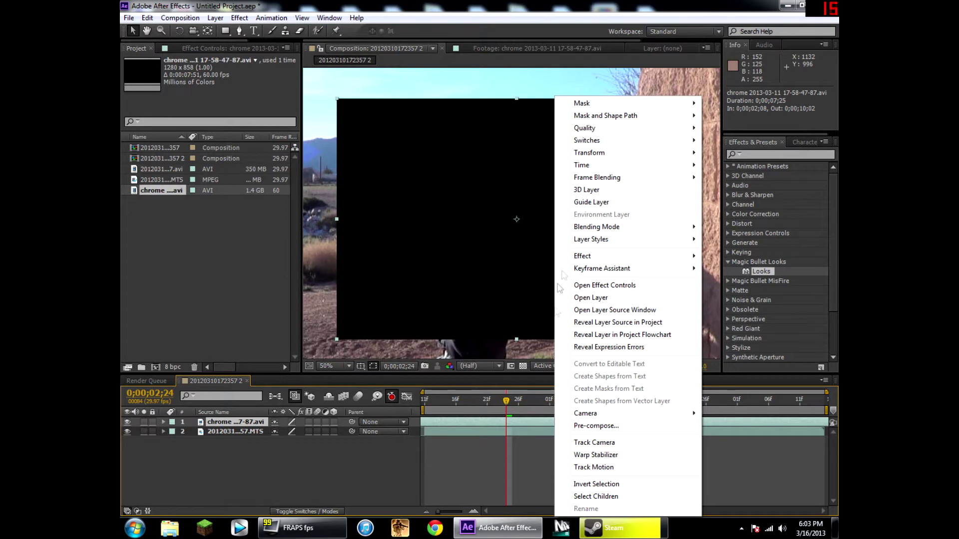
{"action": "mouse_move", "coordinate": [599, 228]}
{"action": "left_click", "coordinate": [515, 424]}
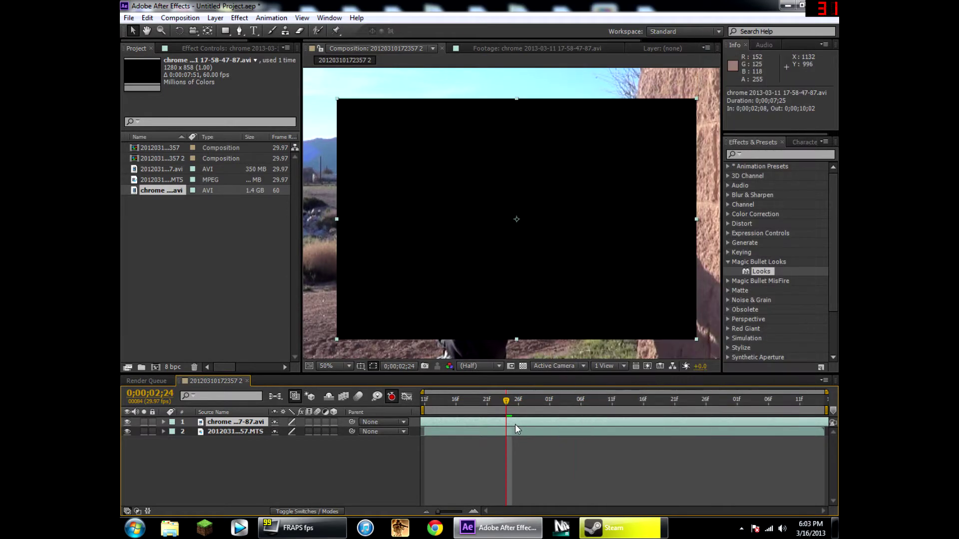
{"action": "right_click", "coordinate": [514, 422]}
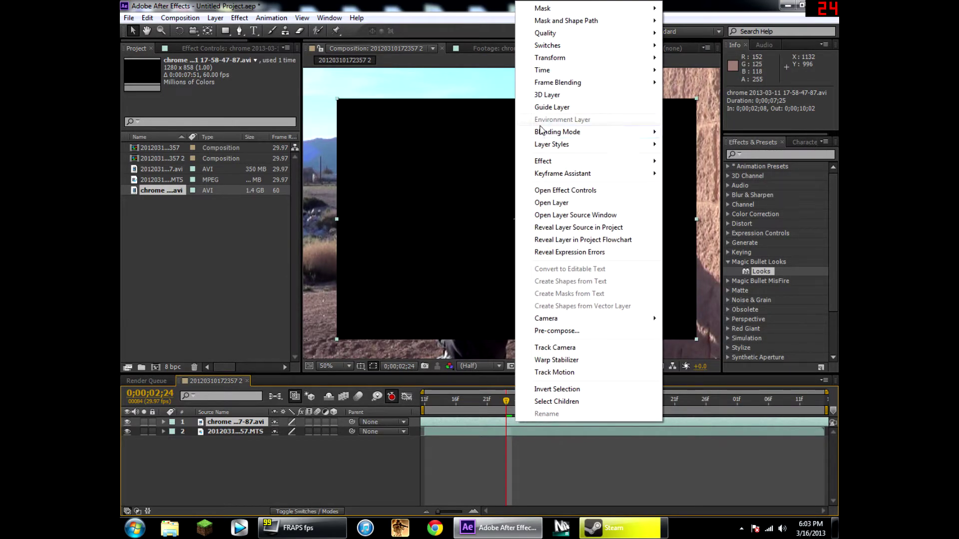
{"action": "mouse_move", "coordinate": [541, 134]}
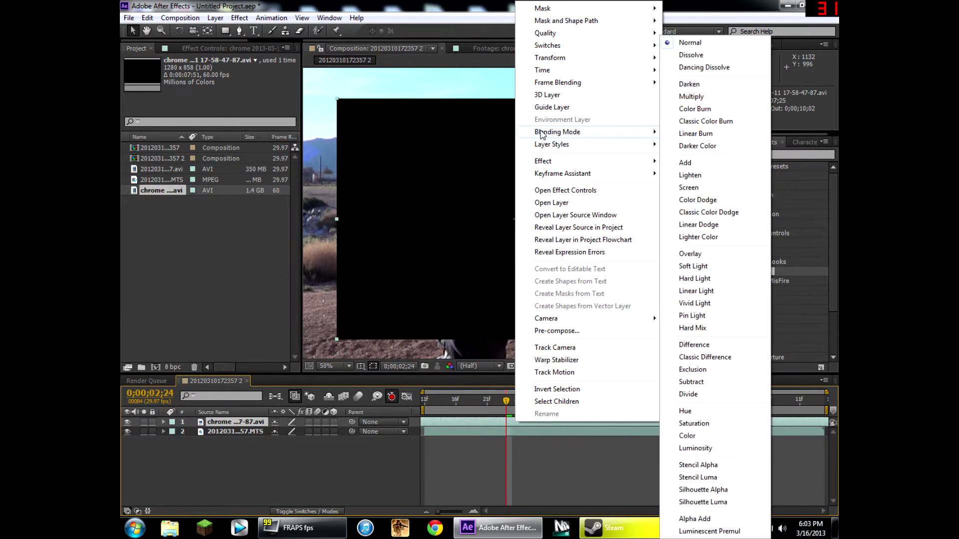
{"action": "left_click", "coordinate": [687, 187]}
Slide the chrome layer earlier to start at 0;00;01;08, bringing a flash under the playhead
{"action": "left_click_drag", "start_coordinate": [650, 418], "coordinate": [615, 421]}
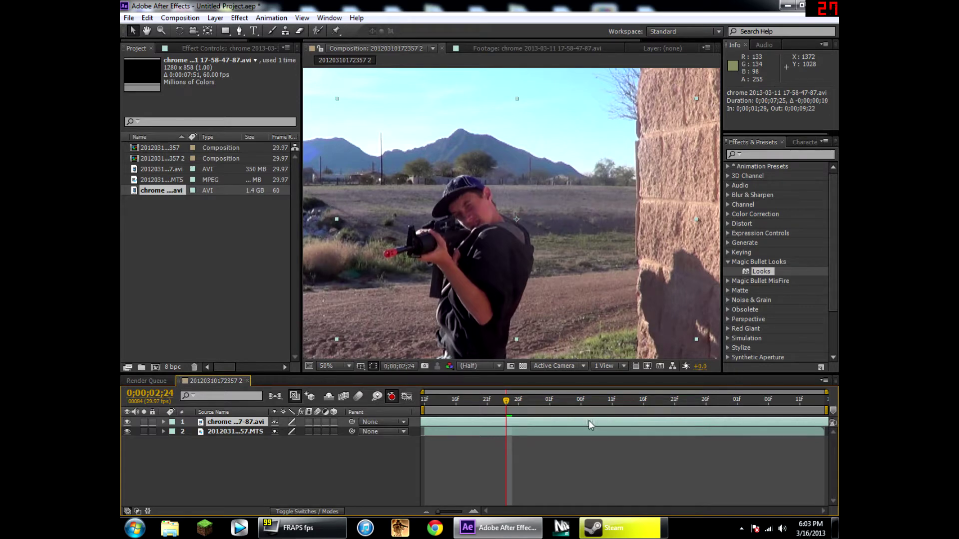
{"action": "left_click_drag", "start_coordinate": [582, 420], "coordinate": [480, 421]}
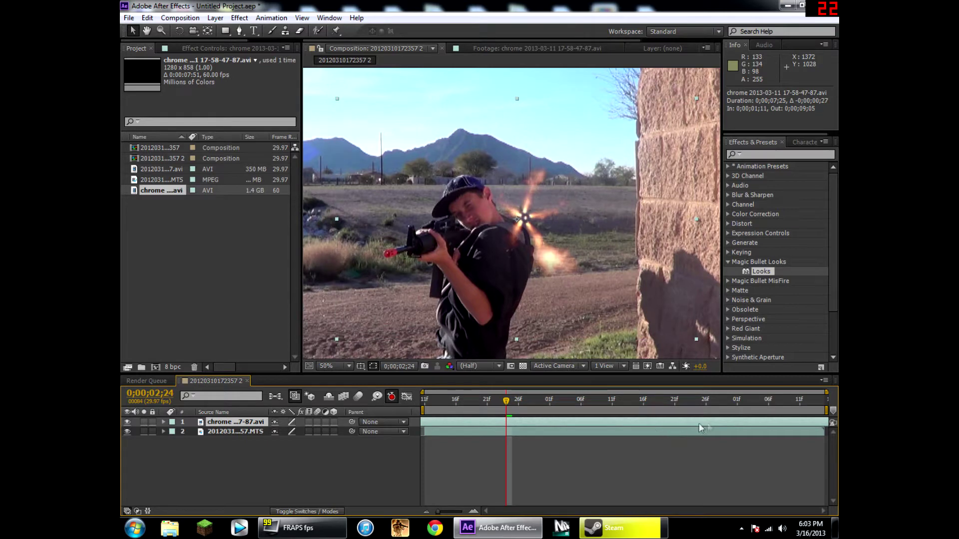
{"action": "left_click_drag", "start_coordinate": [783, 427], "coordinate": [366, 422]}
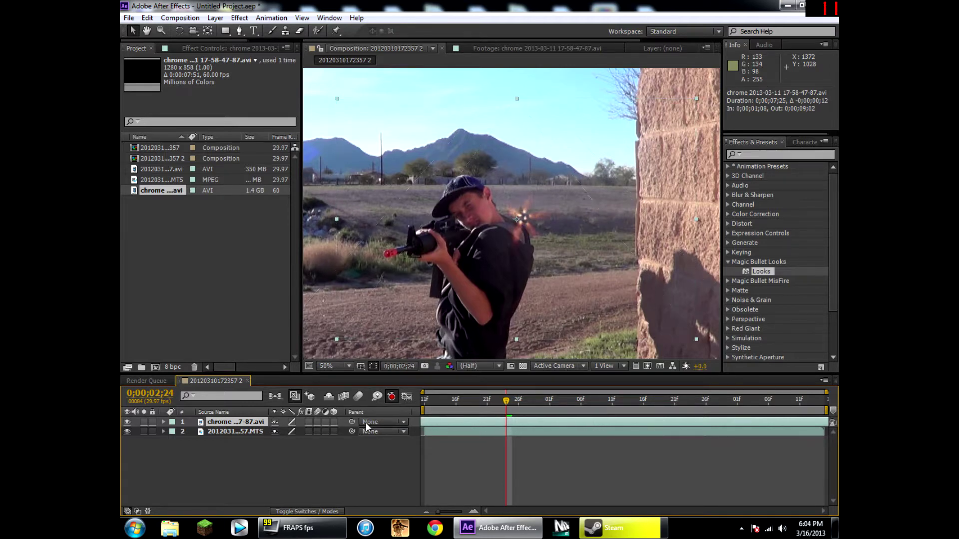
Slide the chrome layer to start at 0;00;02;10 and play from before the aiming shot to a full flash at 0;00;03;18
{"action": "key", "text": "Page_Up"}
{"action": "key", "text": "Page_Up"}
{"action": "key", "text": "Page_Up"}
{"action": "key", "text": "Page_Up"}
{"action": "key", "text": "Page_Up"}
{"action": "key", "text": "Page_Up"}
{"action": "key", "text": "Page_Up"}
{"action": "key", "text": "Page_Up"}
{"action": "key", "text": "Page_Up"}
{"action": "key", "text": "Page_Up"}
{"action": "key", "text": "Page_Up"}
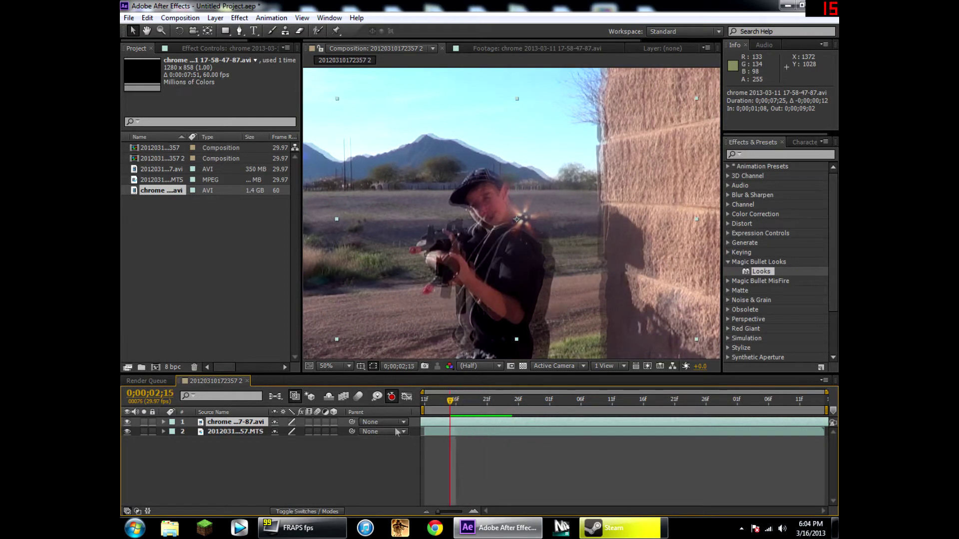
{"action": "left_click_drag", "start_coordinate": [456, 423], "coordinate": [665, 425]}
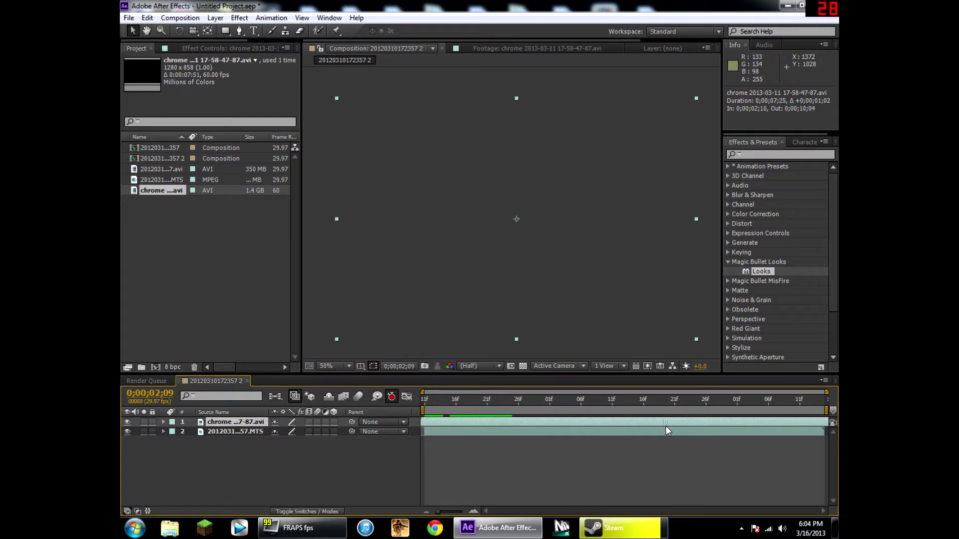
{"action": "key", "text": "space"}
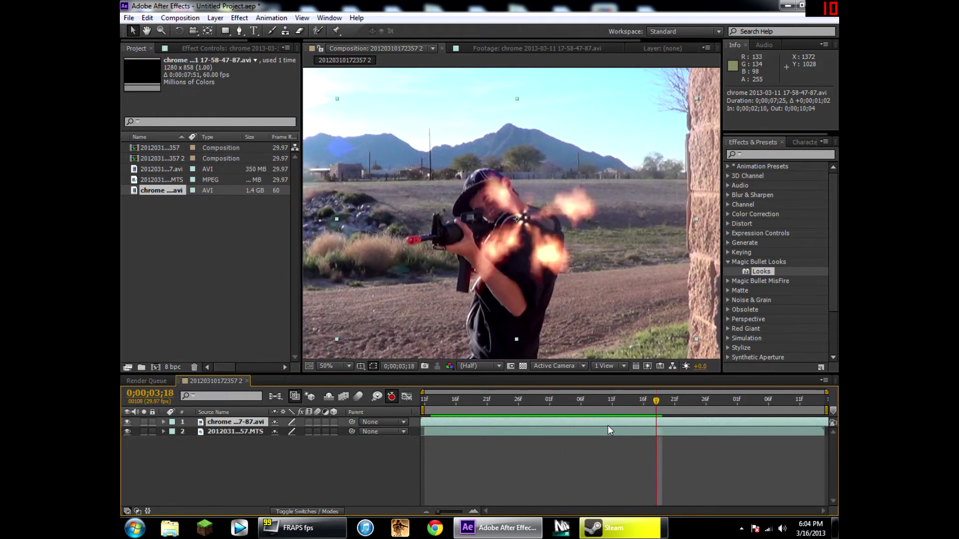
Trim the flash layer's start at 0;00;03;18, slide it to start at 0;00;02;22, and play back the composition
{"action": "key", "text": "Page_Up"}
{"action": "left_click", "coordinate": [673, 421]}
{"action": "left_click_drag", "start_coordinate": [673, 421], "coordinate": [548, 413]}
{"action": "key", "text": "space"}
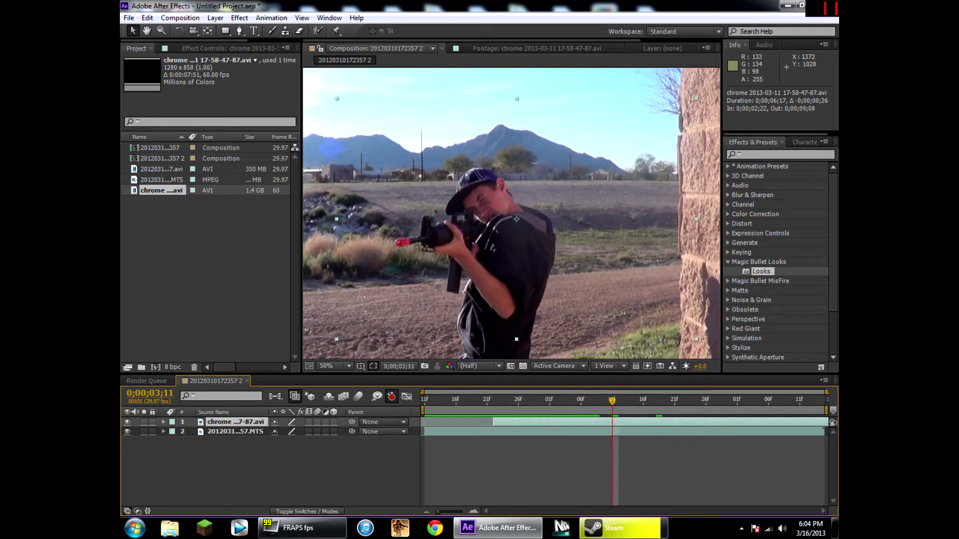
Return the playhead to 0;00;02;24 and slide the flash layer to start on that frame
{"action": "key", "text": "Page_Up"}
{"action": "key", "text": "Page_Up"}
{"action": "key", "text": "Page_Up"}
{"action": "key", "text": "Page_Up"}
{"action": "key", "text": "Page_Up"}
{"action": "key", "text": "Page_Up"}
{"action": "key", "text": "Page_Up"}
{"action": "key", "text": "Page_Up"}
{"action": "key", "text": "Page_Up"}
{"action": "key", "text": "Page_Up"}
{"action": "key", "text": "Page_Up"}
{"action": "key", "text": "Page_Up"}
{"action": "key", "text": "Page_Up"}
{"action": "key", "text": "Page_Up"}
{"action": "key", "text": "Page_Up"}
{"action": "key", "text": "Page_Up"}
{"action": "key", "text": "Page_Up"}
{"action": "key", "text": "Page_Up"}
{"action": "key", "text": "Page_Up"}
{"action": "key", "text": "Page_Up"}
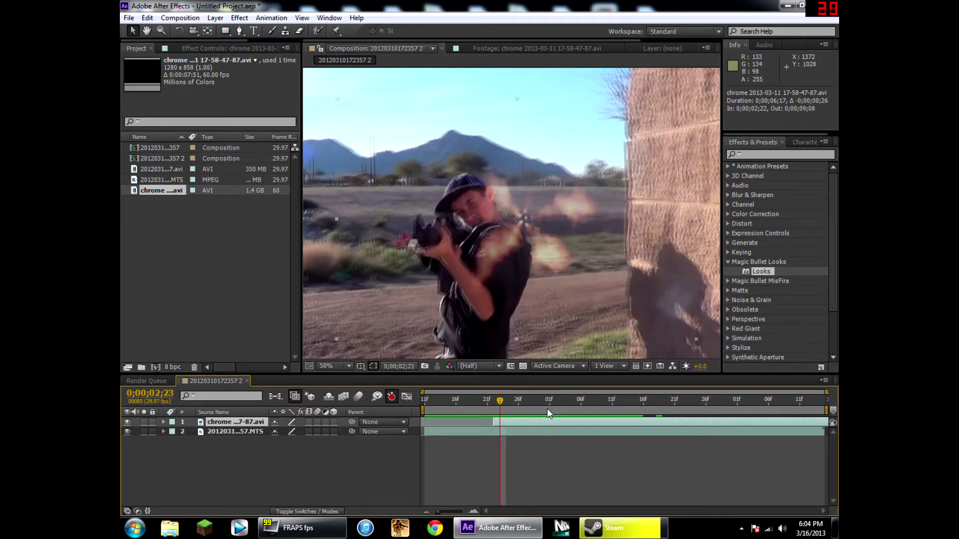
{"action": "key", "text": "Page_Down"}
{"action": "key", "text": "Page_Down"}
{"action": "key", "text": "Page_Down"}
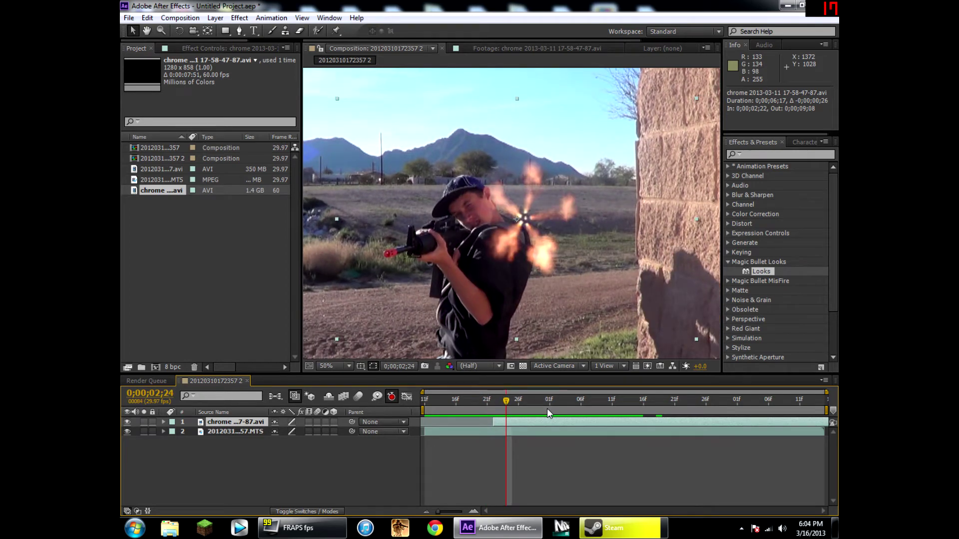
{"action": "left_click_drag", "start_coordinate": [538, 424], "coordinate": [554, 421]}
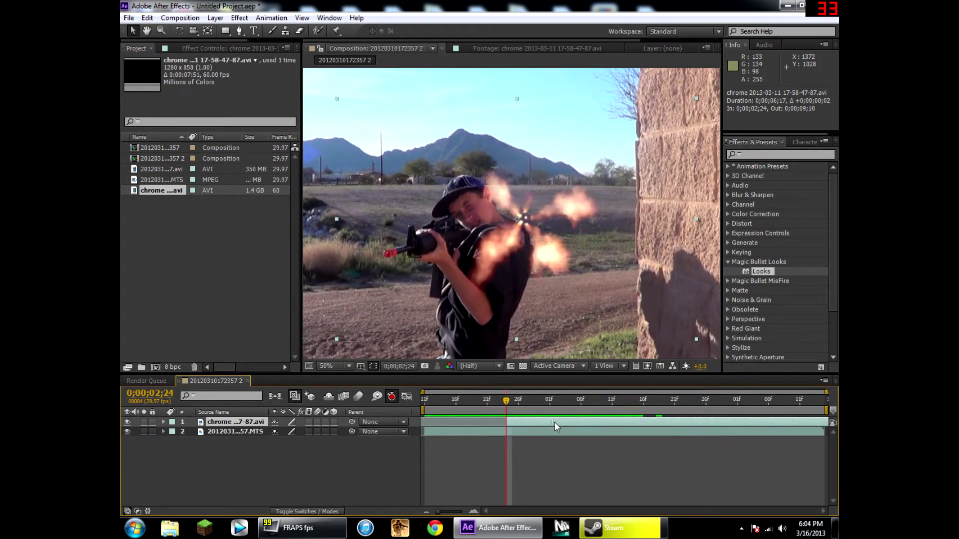
Move the flash layer onto the rifle's muzzle, to position 468, 670
{"action": "left_click_drag", "start_coordinate": [543, 235], "coordinate": [402, 279]}
{"action": "right_click", "coordinate": [402, 279]}
{"action": "mouse_move", "coordinate": [440, 139]}
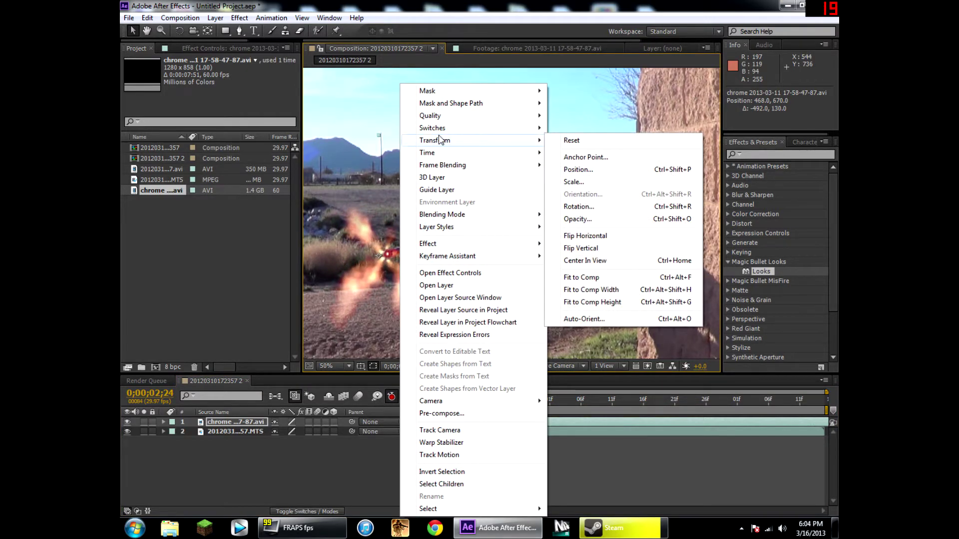
{"action": "left_click", "coordinate": [613, 420]}
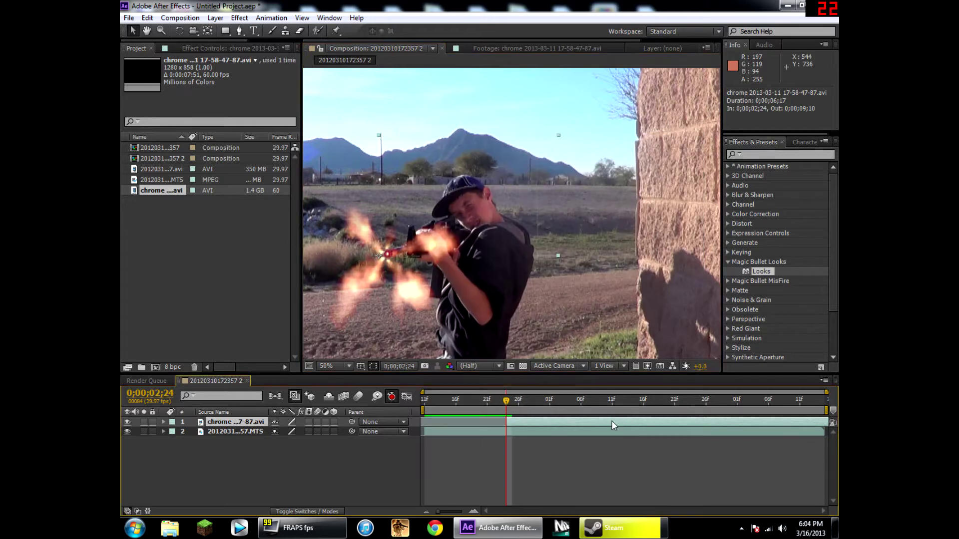
Flip the flash layer horizontally and realign it with the rifle's muzzle at position 532, 674
{"action": "right_click", "coordinate": [612, 421]}
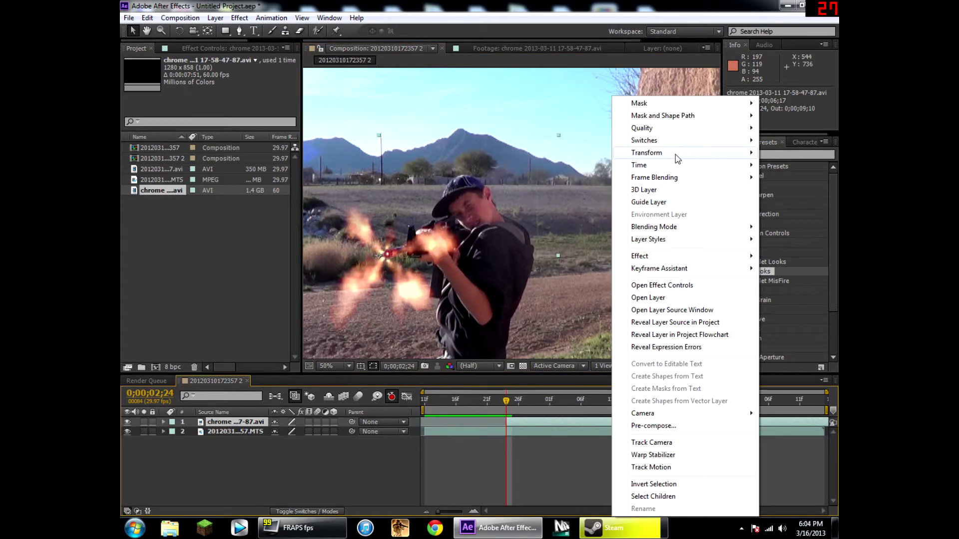
{"action": "mouse_move", "coordinate": [675, 155]}
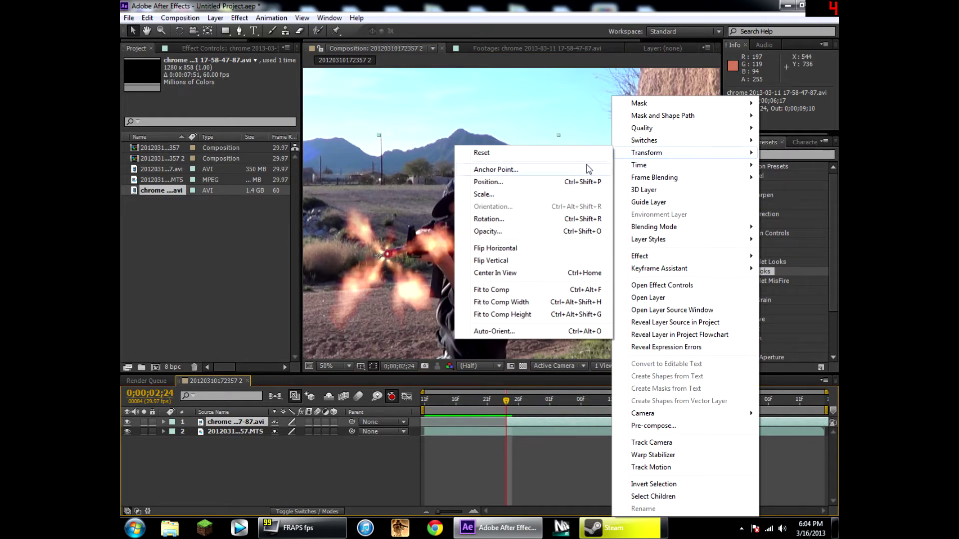
{"action": "left_click", "coordinate": [544, 249]}
{"action": "left_click_drag", "start_coordinate": [403, 273], "coordinate": [418, 275]}
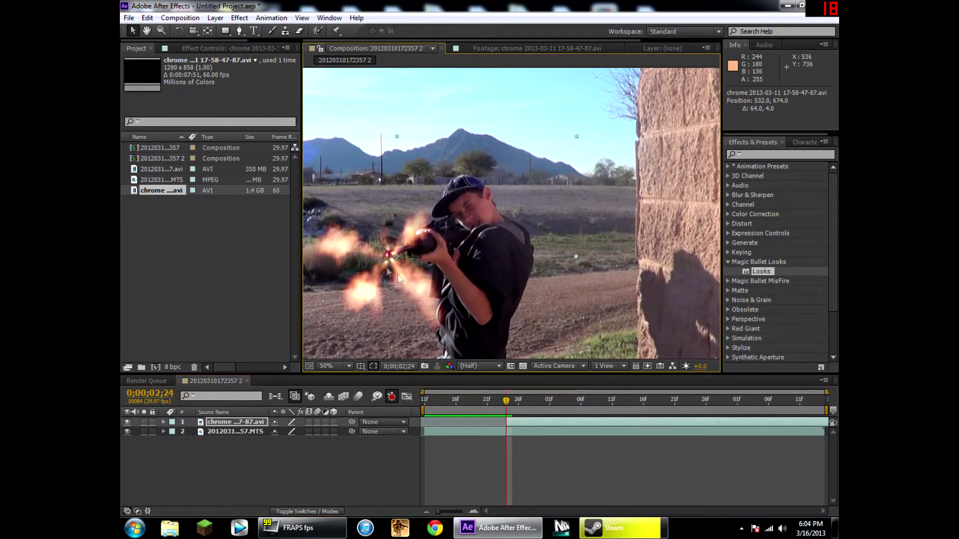
Rotate the flash layer about 10° clockwise around the muzzle and deselect it
{"action": "left_click", "coordinate": [178, 31]}
{"action": "left_click_drag", "start_coordinate": [488, 258], "coordinate": [486, 275]}
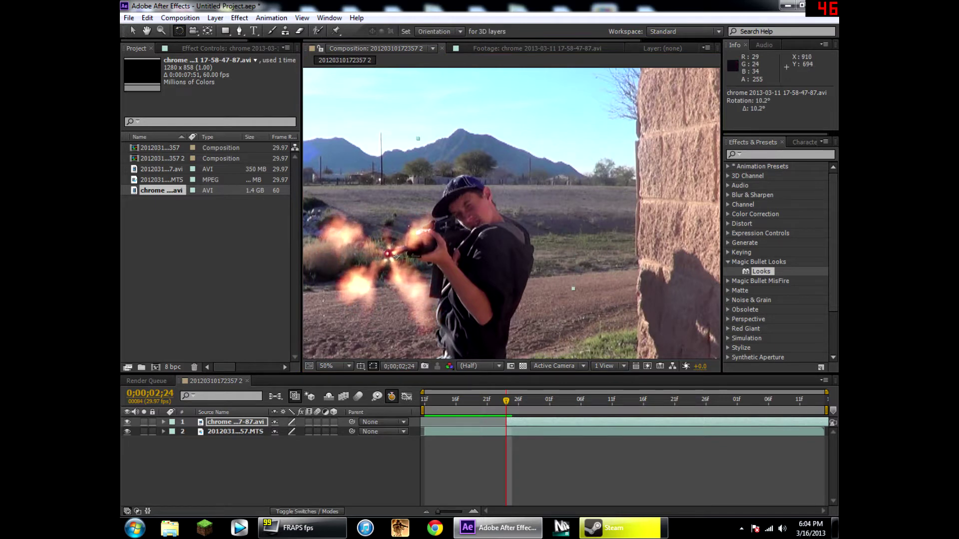
{"action": "left_click", "coordinate": [133, 31]}
{"action": "left_click_drag", "start_coordinate": [496, 280], "coordinate": [580, 271]}
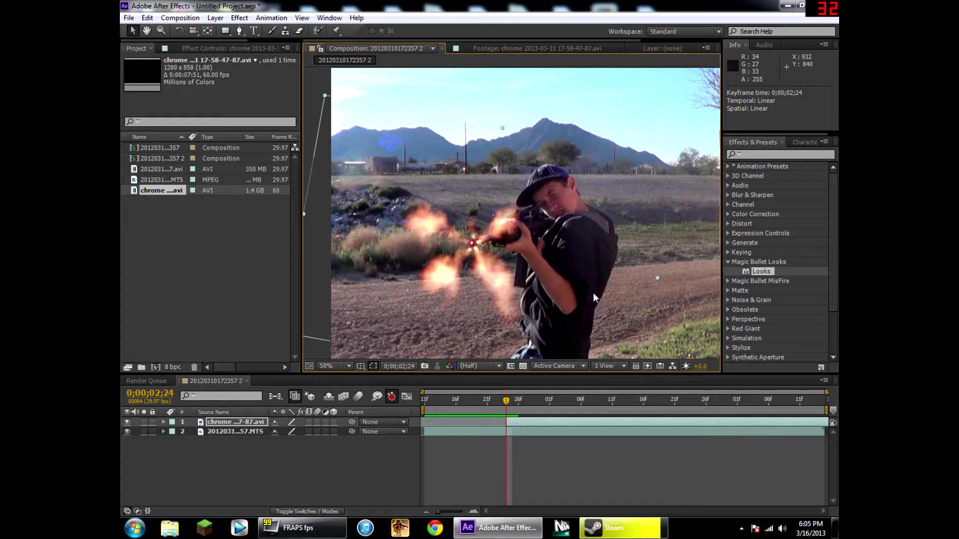
{"action": "left_click", "coordinate": [314, 462]}
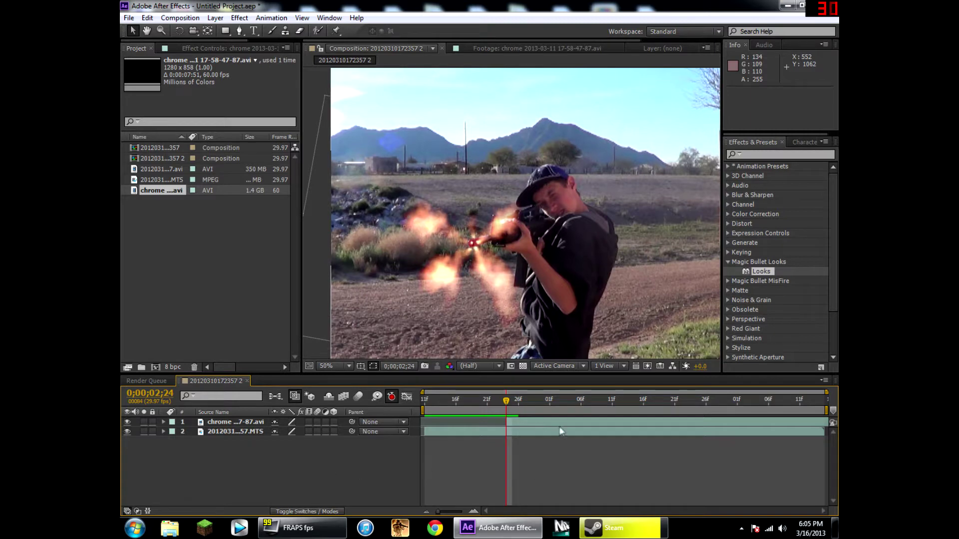
Trim the flash layer's end at 0;00;02;24 so it lasts one frame, and check the neighbouring frames
{"action": "left_click", "coordinate": [537, 424]}
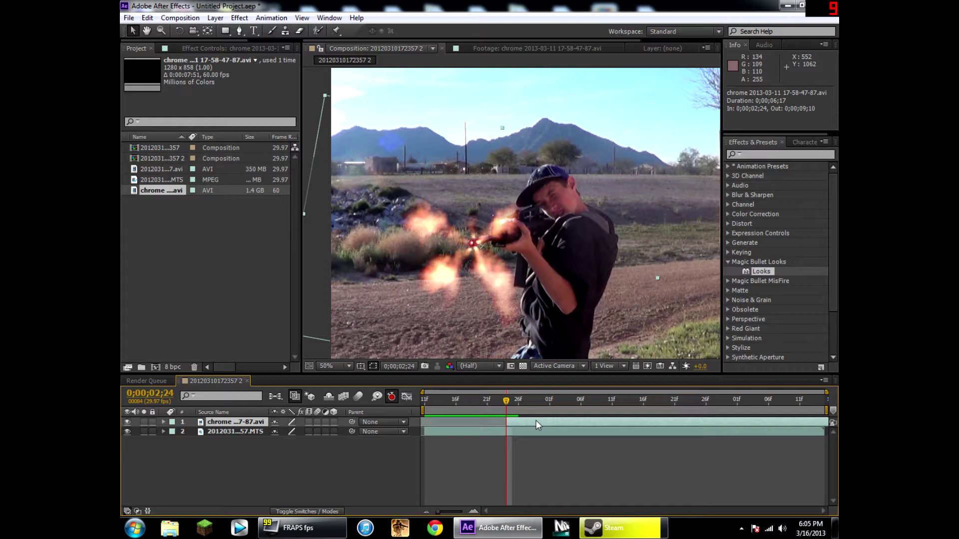
{"action": "key", "text": "alt+bracketright"}
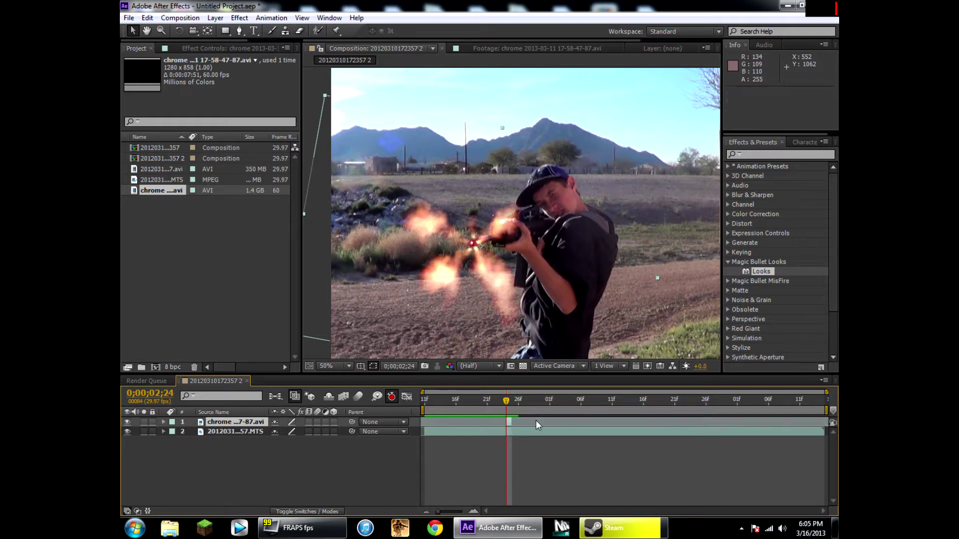
{"action": "key", "text": "Page_Down"}
{"action": "key", "text": "Page_Up"}
{"action": "key", "text": "Page_Up"}
{"action": "key", "text": "Page_Down"}
{"action": "key", "text": "Page_Down"}
{"action": "key", "text": "Page_Down"}
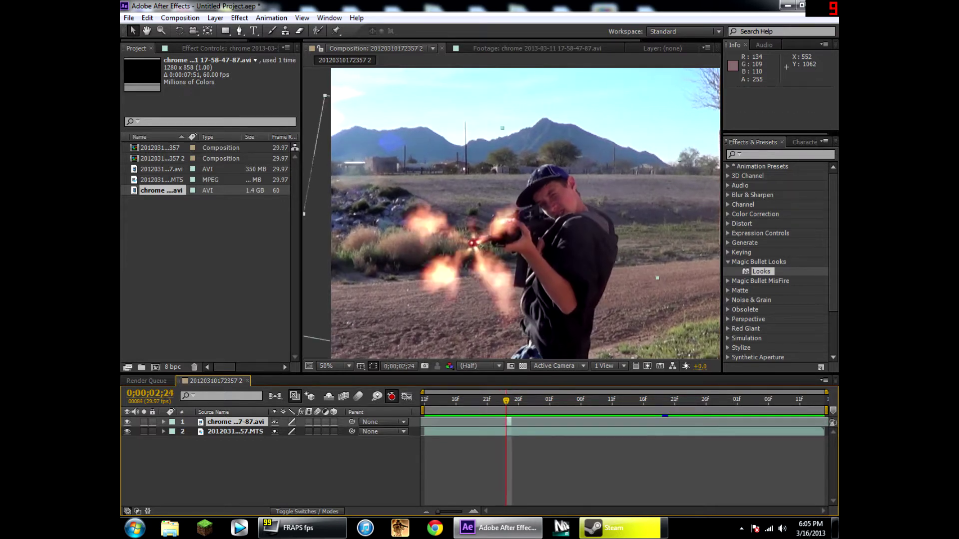
Step frame by frame around the muzzle flash to examine how it appears and disappears, and return to 0;00;02;24
{"action": "key", "text": "Page_Up"}
{"action": "key", "text": "Page_Up"}
{"action": "key", "text": "Page_Up"}
{"action": "key", "text": "Page_Down"}
{"action": "key", "text": "Page_Down"}
{"action": "key", "text": "Page_Down"}
{"action": "key", "text": "Page_Up"}
{"action": "key", "text": "Page_Up"}
{"action": "key", "text": "Page_Up"}
{"action": "key", "text": "Page_Down"}
{"action": "key", "text": "Page_Down"}
{"action": "key", "text": "Page_Down"}
{"action": "key", "text": "Page_Down"}
{"action": "key", "text": "Page_Down"}
{"action": "key", "text": "Page_Down"}
{"action": "key", "text": "Page_Down"}
{"action": "key", "text": "Page_Down"}
{"action": "key", "text": "Page_Down"}
{"action": "key", "text": "Page_Down"}
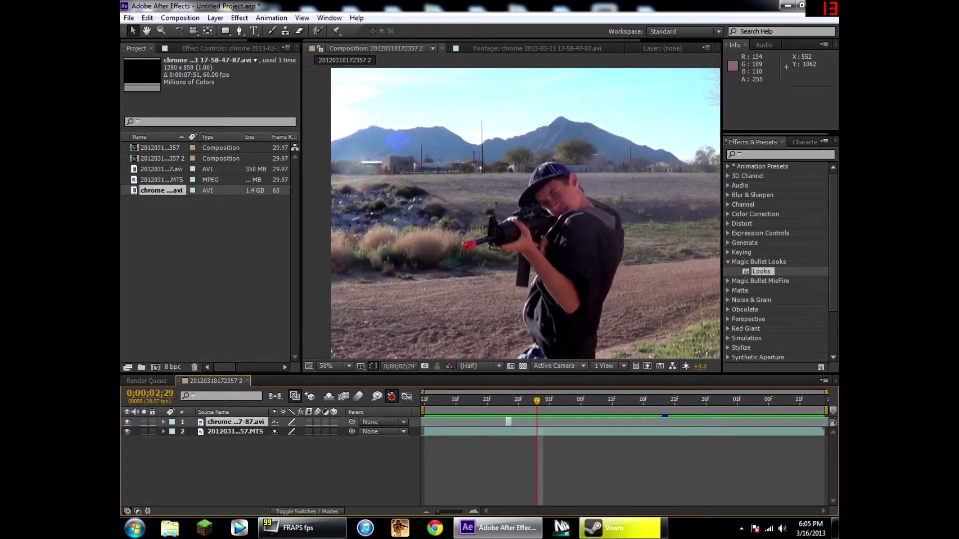
{"action": "key", "text": "Page_Up"}
{"action": "key", "text": "Page_Up"}
{"action": "key", "text": "Page_Up"}
{"action": "key", "text": "Page_Up"}
{"action": "key", "text": "Page_Up"}
{"action": "key", "text": "Page_Up"}
{"action": "key", "text": "Page_Up"}
{"action": "key", "text": "Page_Up"}
{"action": "key", "text": "Page_Up"}
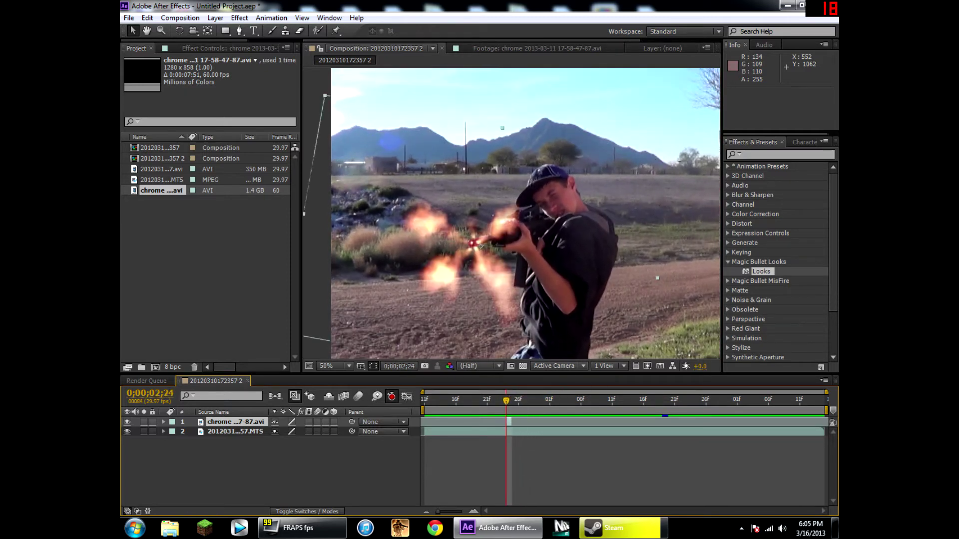
Search the effects for "glow" and apply the Stylize Glow effect to the muzzle flash layer
{"action": "left_click_drag", "start_coordinate": [487, 256], "coordinate": [503, 192]}
{"action": "scroll", "coordinate": [558, 251], "scroll_direction": "up", "scroll_amount": 1}
{"action": "scroll", "coordinate": [475, 174], "scroll_direction": "down", "scroll_amount": 1}
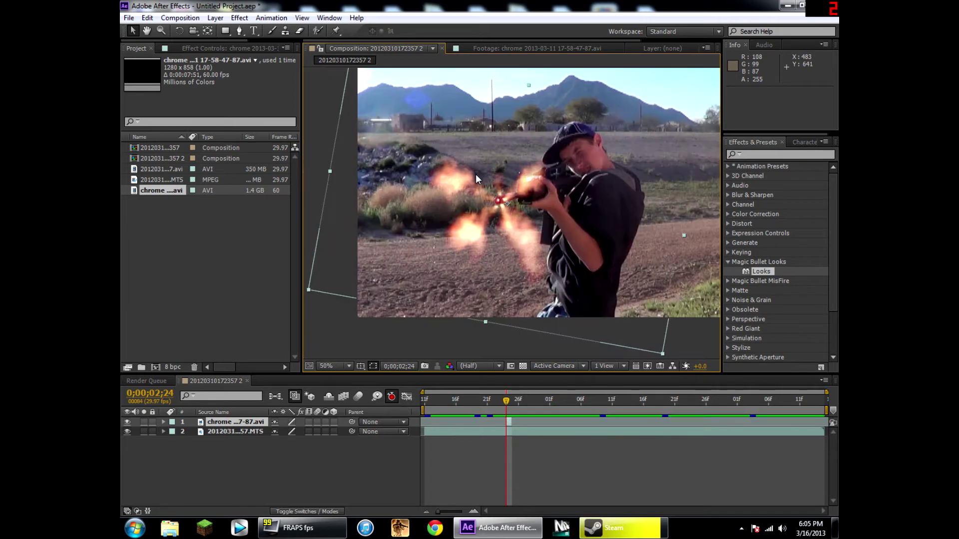
{"action": "left_click_drag", "start_coordinate": [505, 220], "coordinate": [510, 270]}
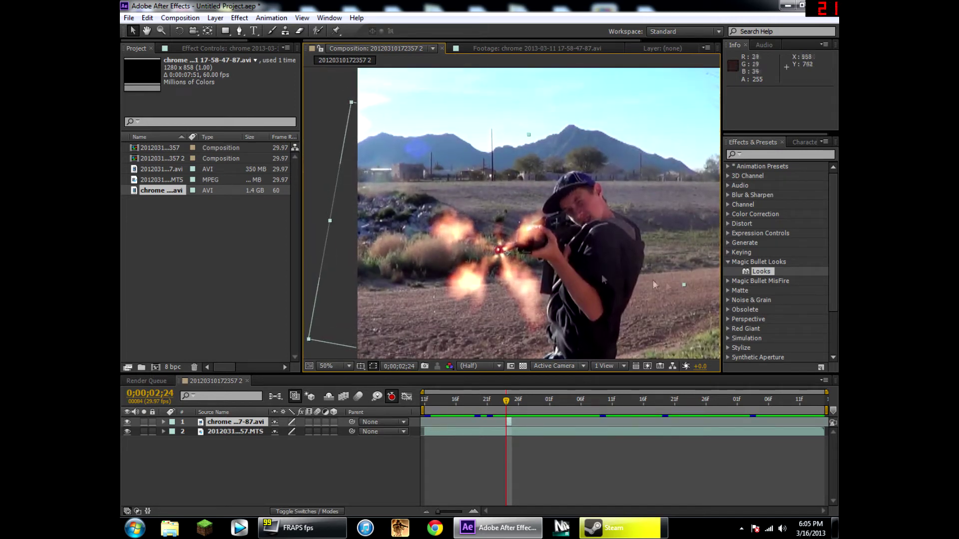
{"action": "left_click", "coordinate": [756, 155]}
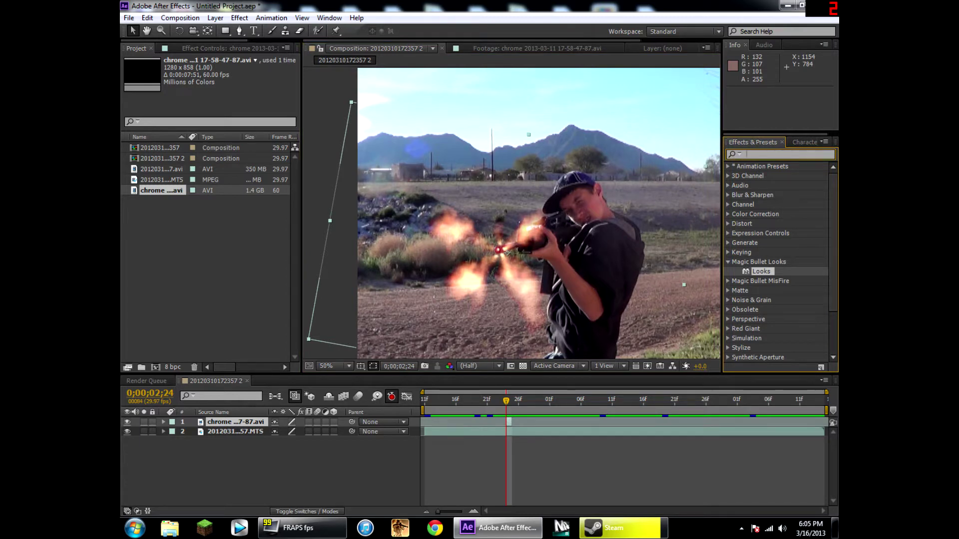
{"action": "type", "text": "glow"}
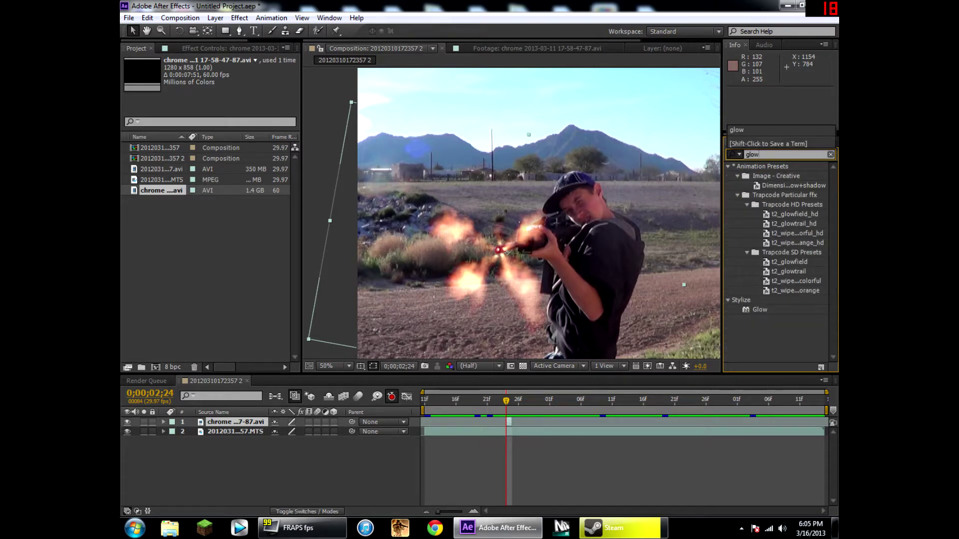
{"action": "left_click", "coordinate": [766, 338]}
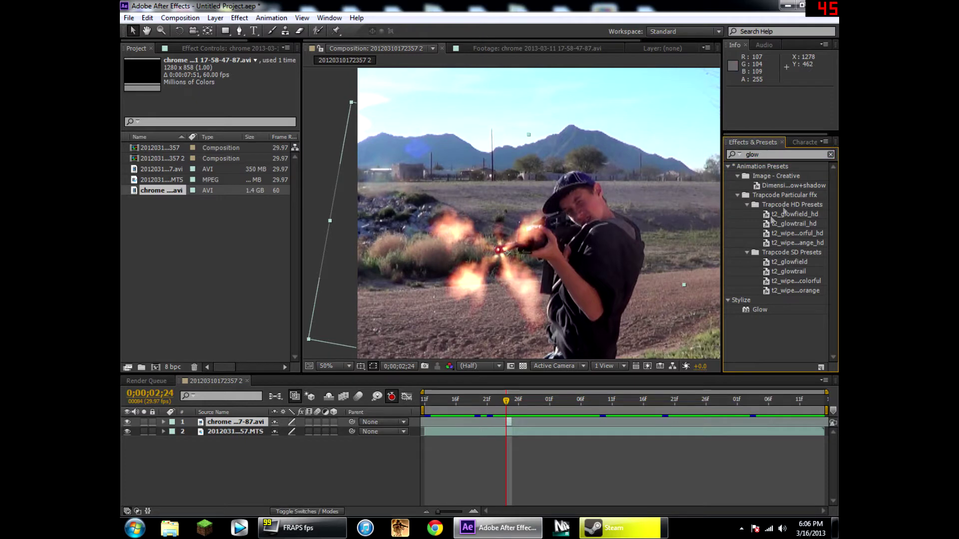
{"action": "left_click", "coordinate": [322, 19]}
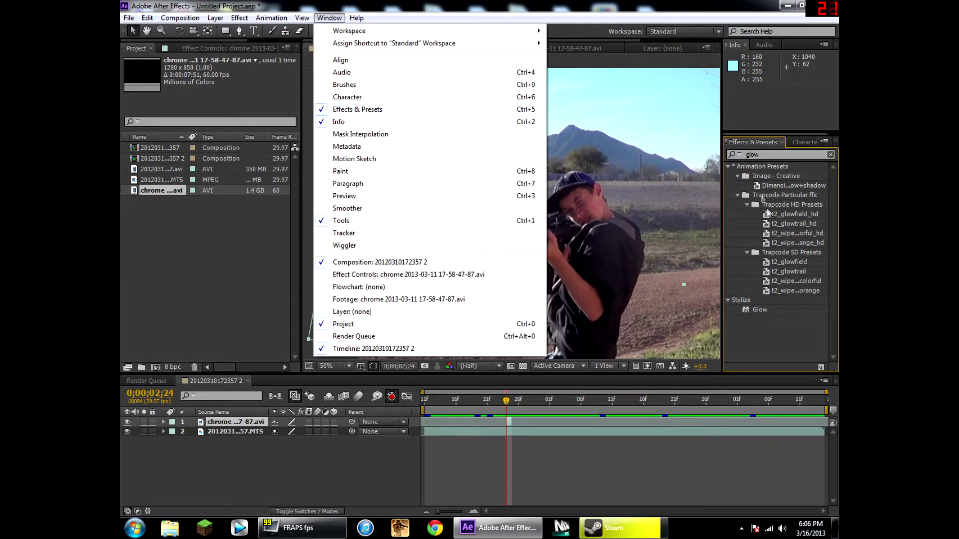
{"action": "left_click", "coordinate": [804, 354]}
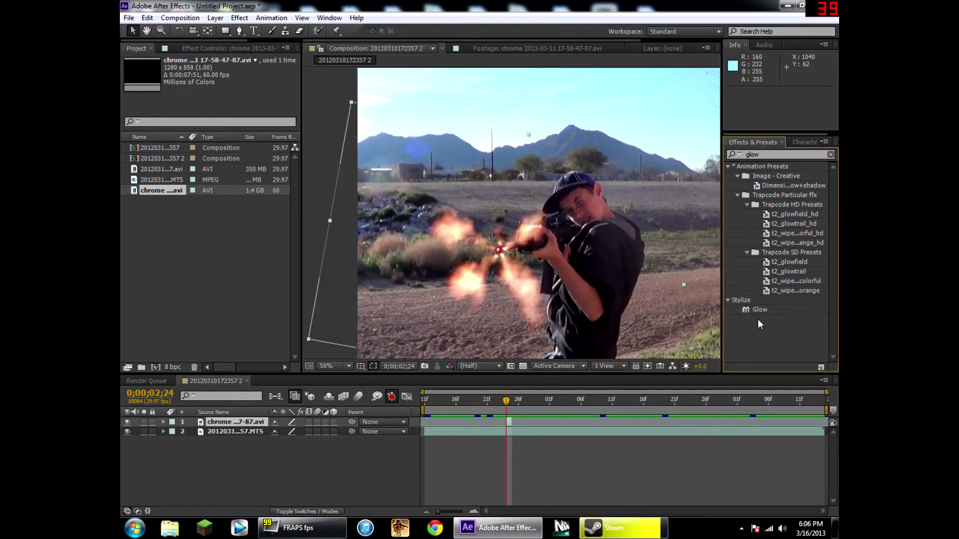
{"action": "left_click_drag", "start_coordinate": [766, 311], "coordinate": [612, 388]}
{"action": "left_click_drag", "start_coordinate": [560, 434], "coordinate": [556, 423]}
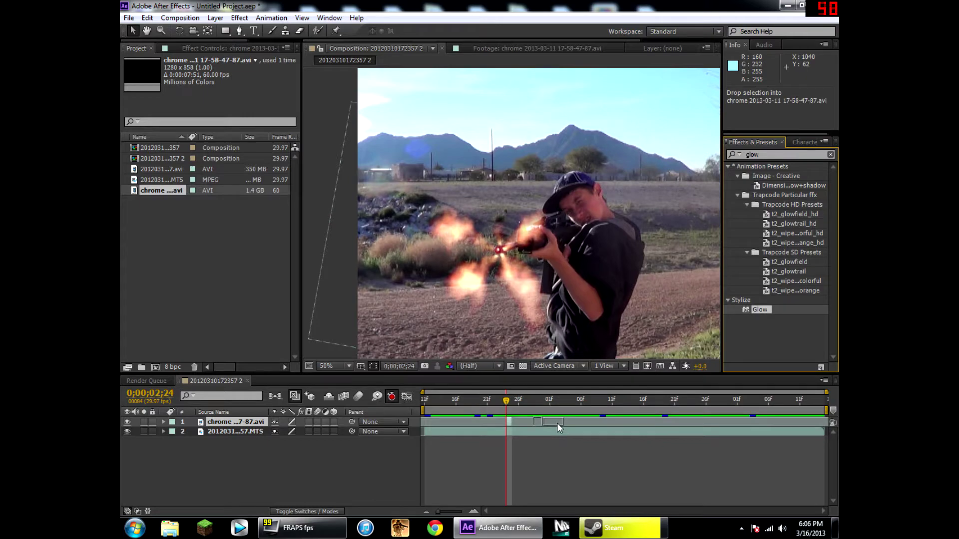
Raise the Glow Threshold on the flash layer to 100%
{"action": "left_click_drag", "start_coordinate": [560, 292], "coordinate": [529, 307]}
{"action": "scroll", "coordinate": [569, 171], "scroll_direction": "up", "scroll_amount": 1}
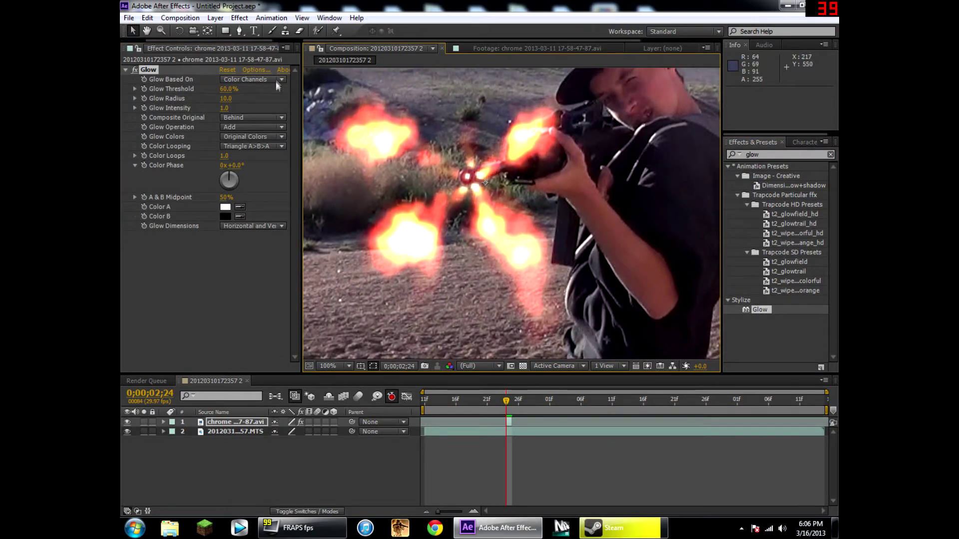
{"action": "left_click_drag", "start_coordinate": [228, 89], "coordinate": [336, 91]}
{"action": "left_click_drag", "start_coordinate": [406, 133], "coordinate": [440, 142]}
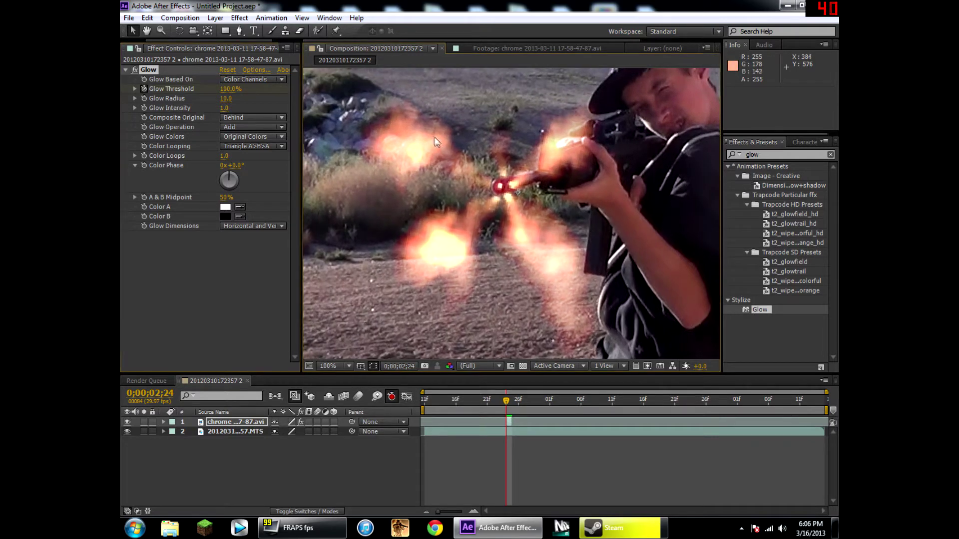
Set the flash layer's Glow Radius to 263
{"action": "left_click_drag", "start_coordinate": [232, 98], "coordinate": [425, 98]}
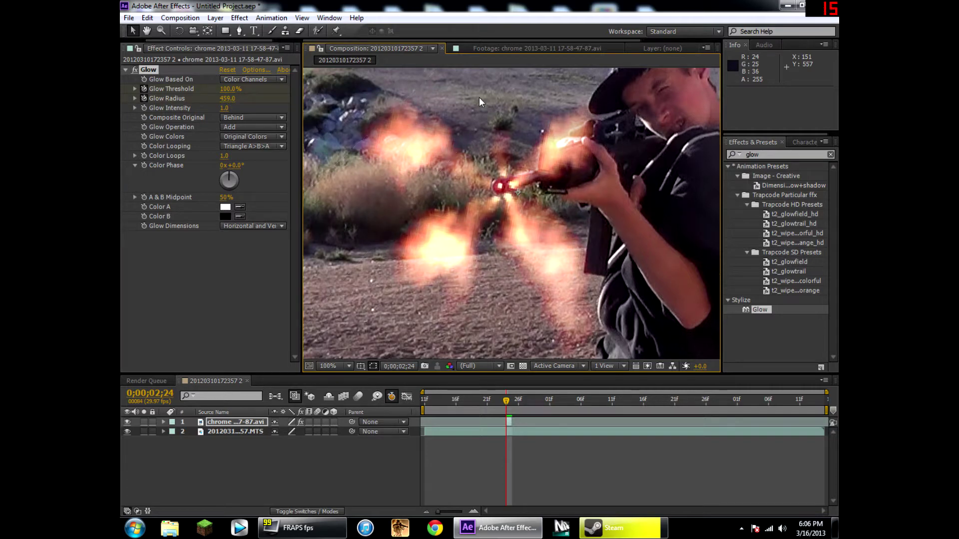
{"action": "left_click", "coordinate": [228, 98]}
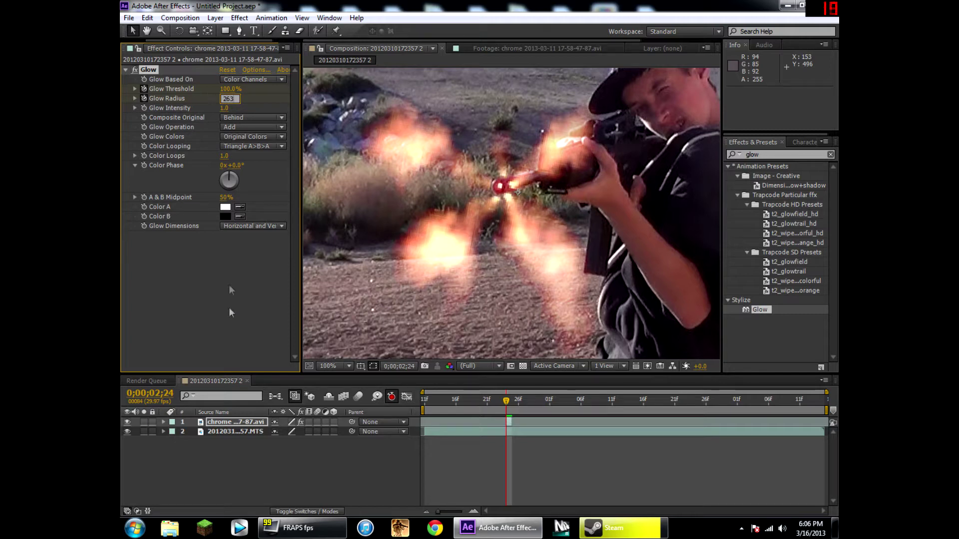
{"action": "left_click", "coordinate": [213, 250]}
{"action": "scroll", "coordinate": [502, 152], "scroll_direction": "down", "scroll_amount": 2}
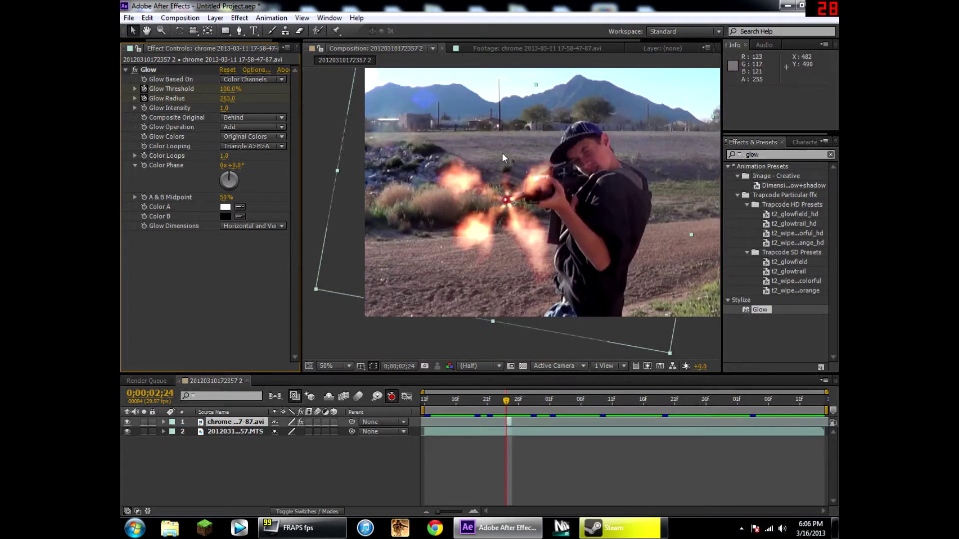
Set the flash layer's Glow Intensity to 6.6
{"action": "left_click_drag", "start_coordinate": [224, 108], "coordinate": [254, 108]}
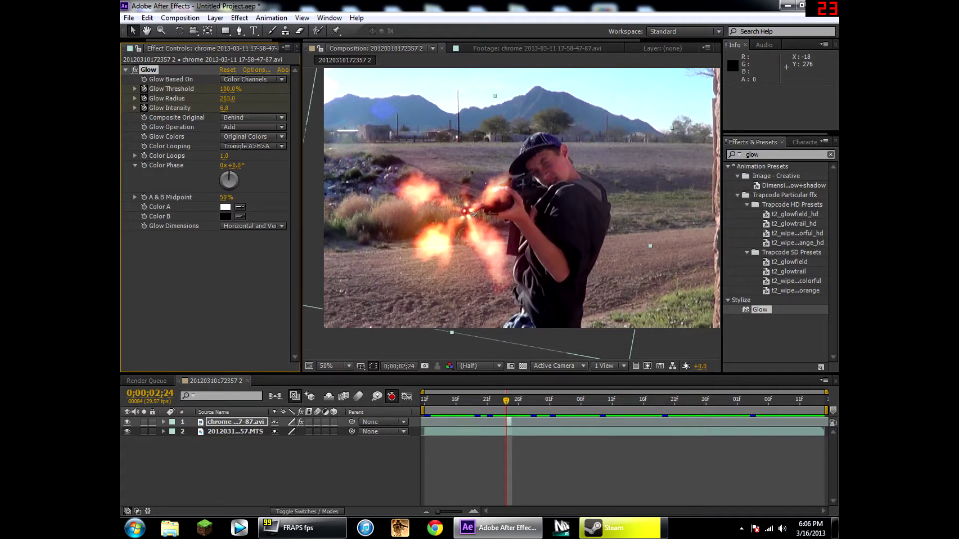
{"action": "left_click", "coordinate": [225, 108]}
{"action": "key", "text": "BackSpace"}
{"action": "type", "text": "6.6"}
{"action": "left_click", "coordinate": [170, 287]}
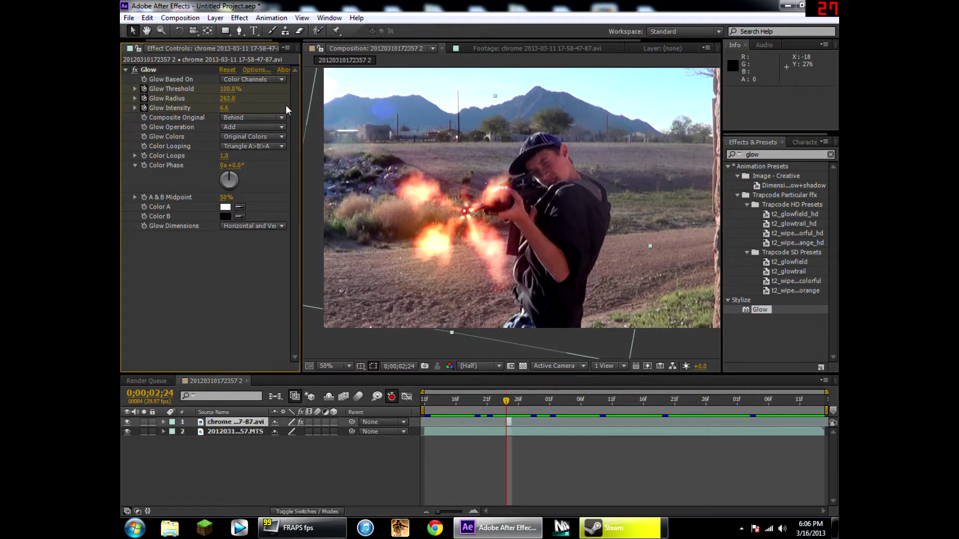
Try the glow's Composite Original options On Top and None, and restore Behind
{"action": "left_click", "coordinate": [277, 118]}
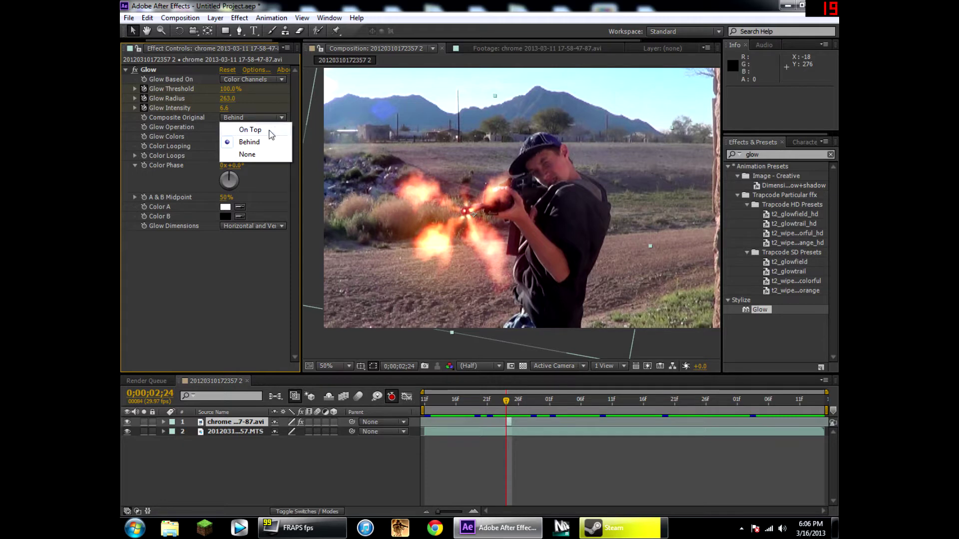
{"action": "left_click", "coordinate": [271, 132]}
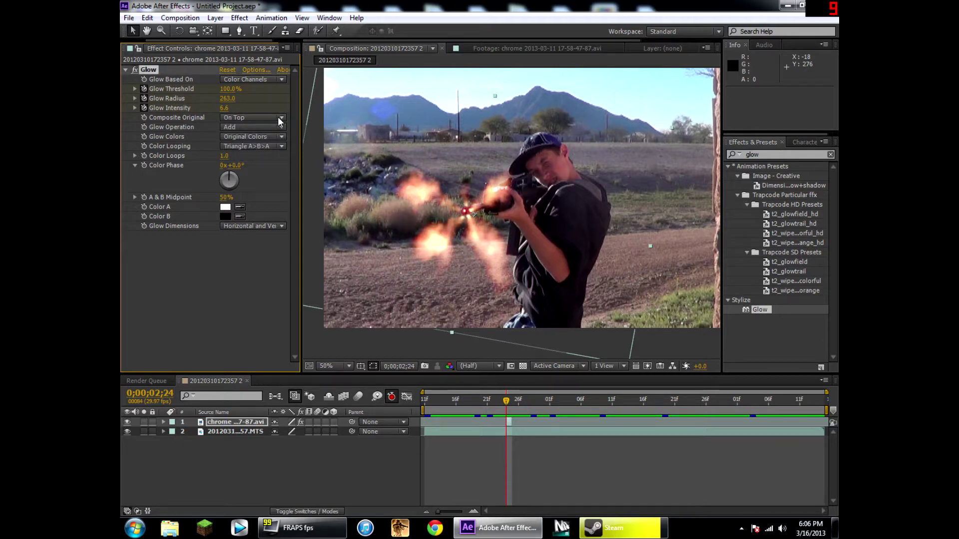
{"action": "left_click", "coordinate": [280, 120]}
{"action": "left_click", "coordinate": [276, 143]}
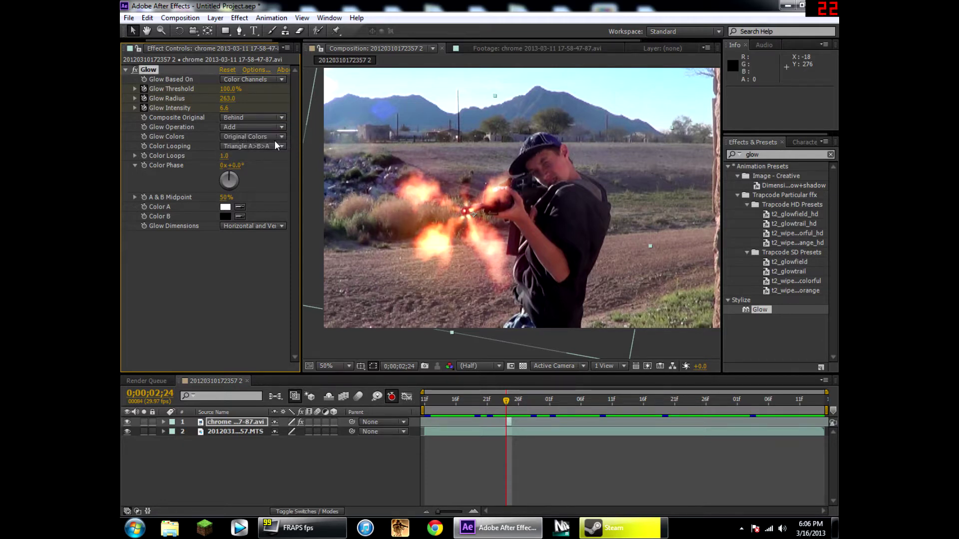
{"action": "left_click", "coordinate": [277, 118]}
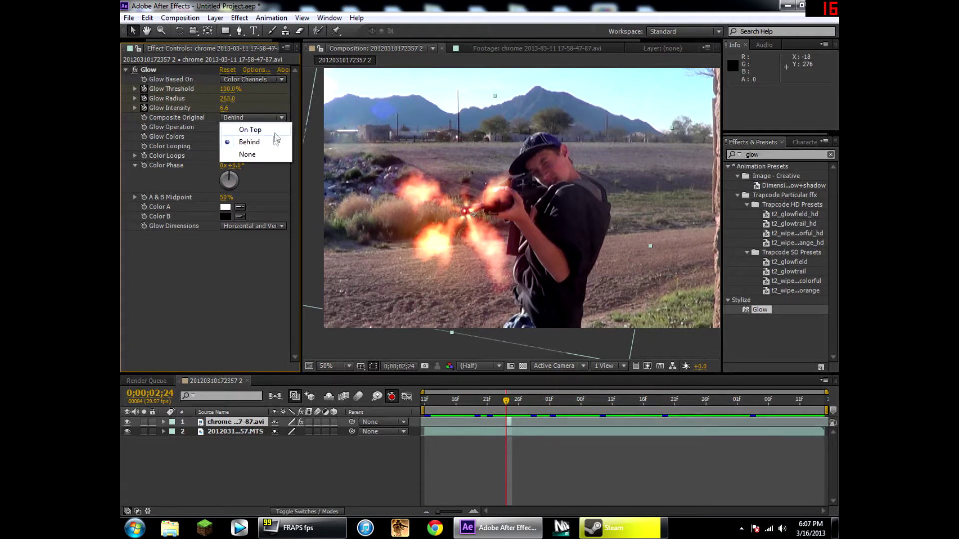
{"action": "left_click", "coordinate": [273, 155]}
{"action": "left_click", "coordinate": [279, 120]}
{"action": "left_click", "coordinate": [275, 141]}
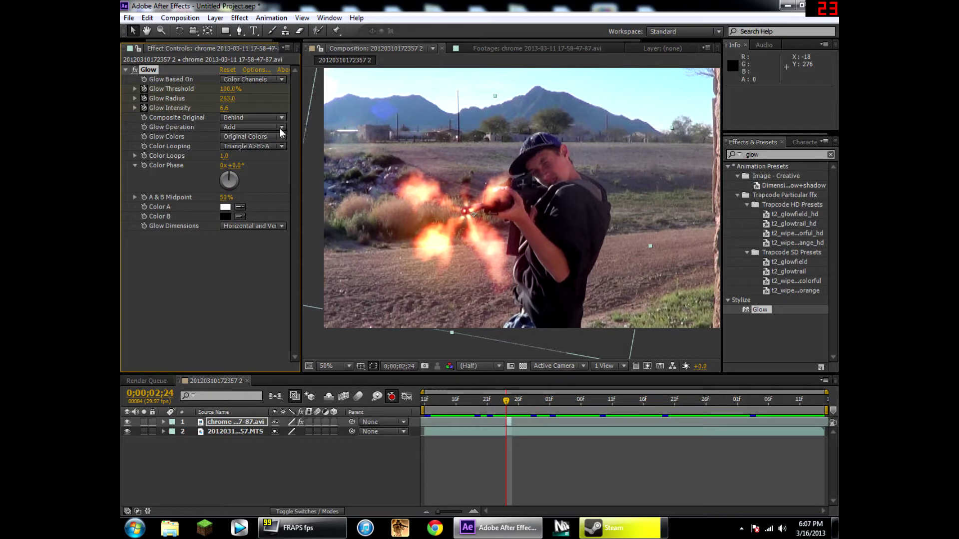
Try Screen, Multiply, None and Dissolve as the Glow Operation, and restore Add
{"action": "left_click", "coordinate": [280, 129]}
{"action": "left_click", "coordinate": [256, 199]}
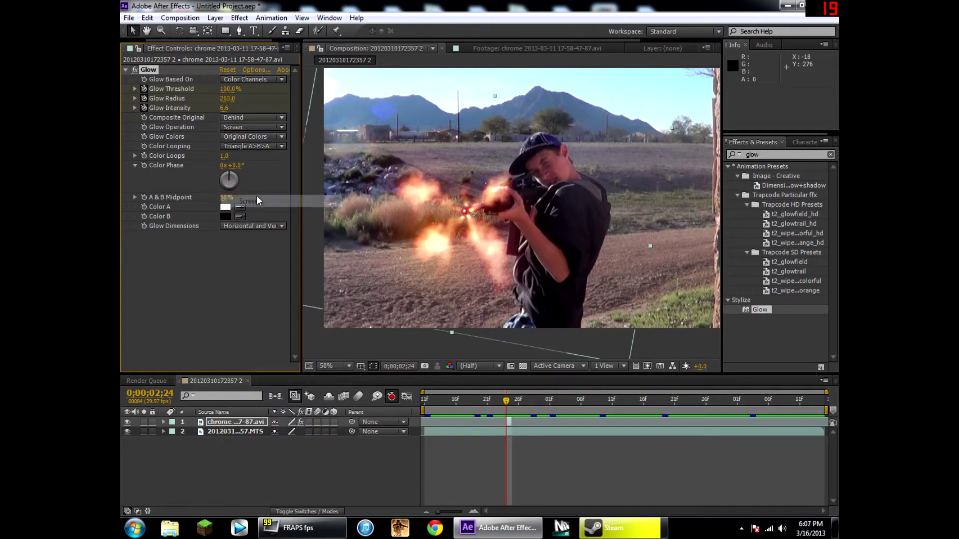
{"action": "left_click", "coordinate": [274, 128]}
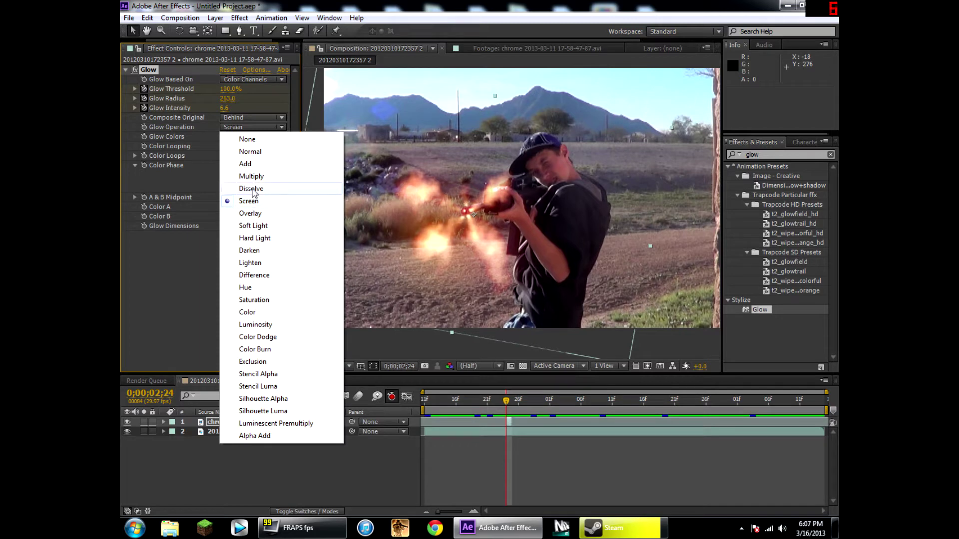
{"action": "left_click", "coordinate": [252, 164]}
{"action": "left_click", "coordinate": [256, 127]}
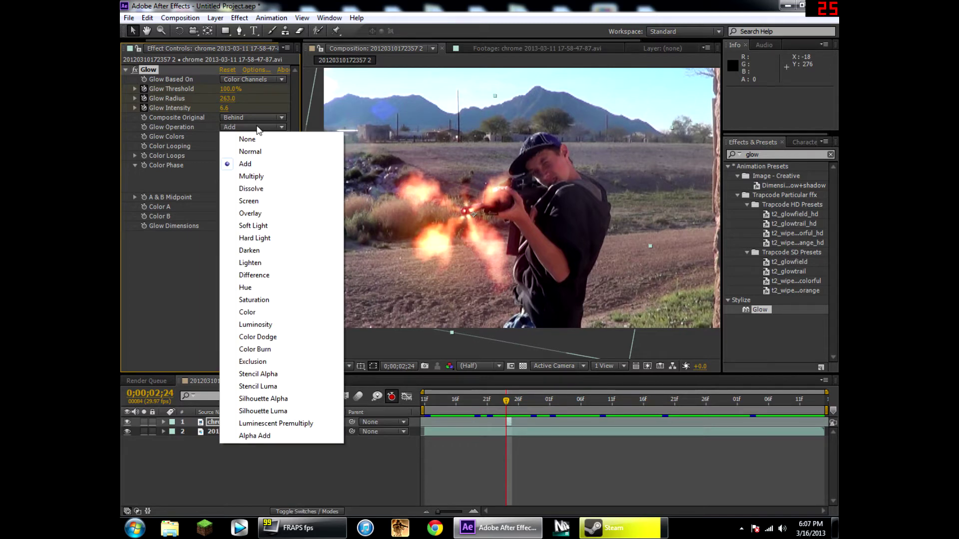
{"action": "left_click", "coordinate": [258, 176]}
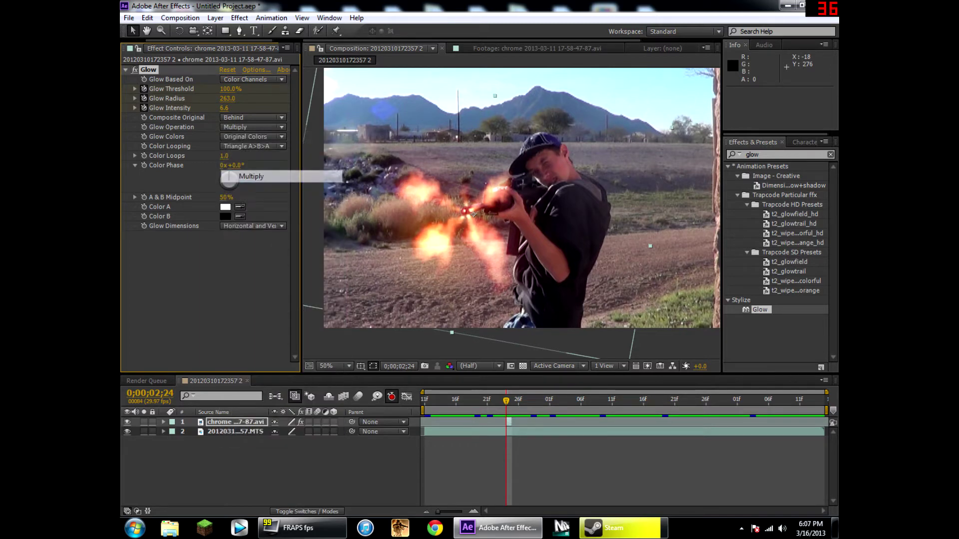
{"action": "left_click", "coordinate": [266, 128]}
{"action": "left_click", "coordinate": [266, 142]}
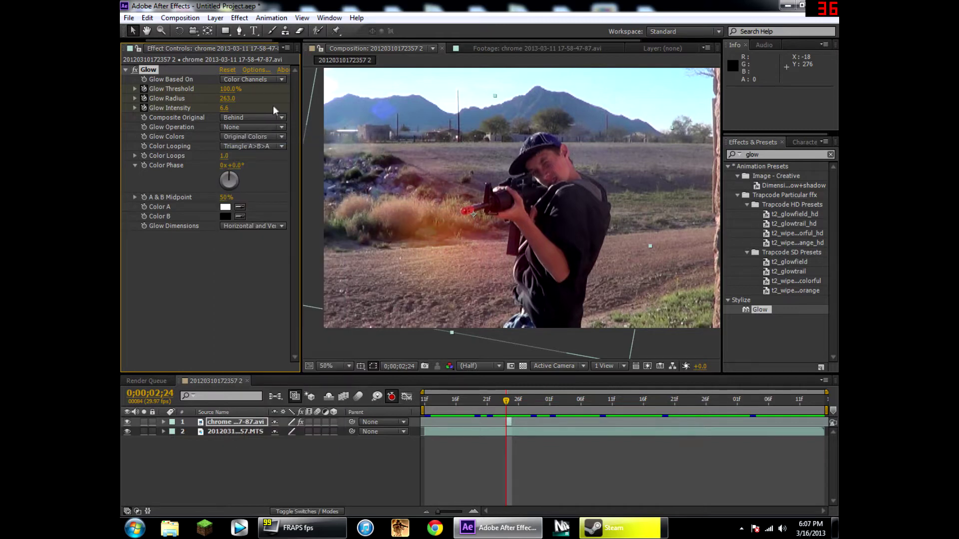
{"action": "left_click", "coordinate": [273, 127]}
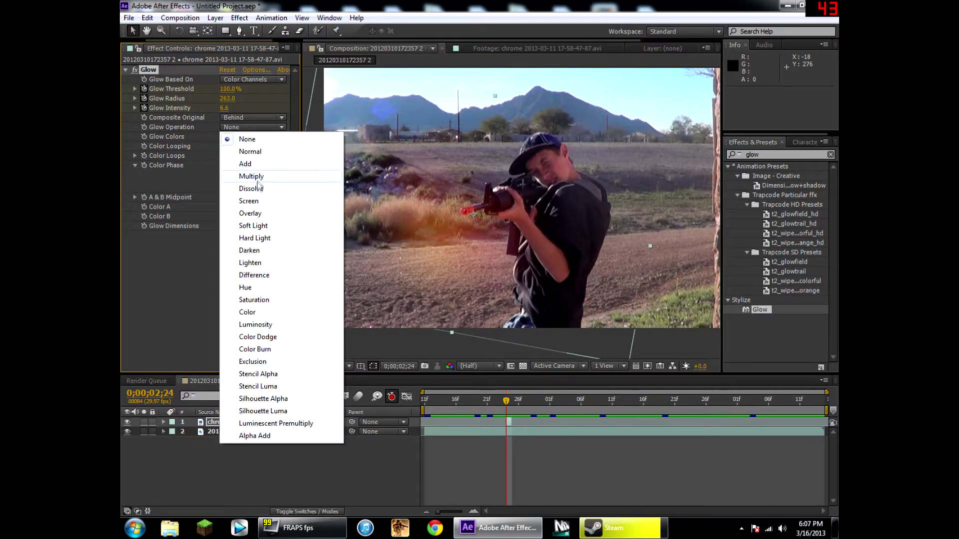
{"action": "left_click", "coordinate": [260, 188]}
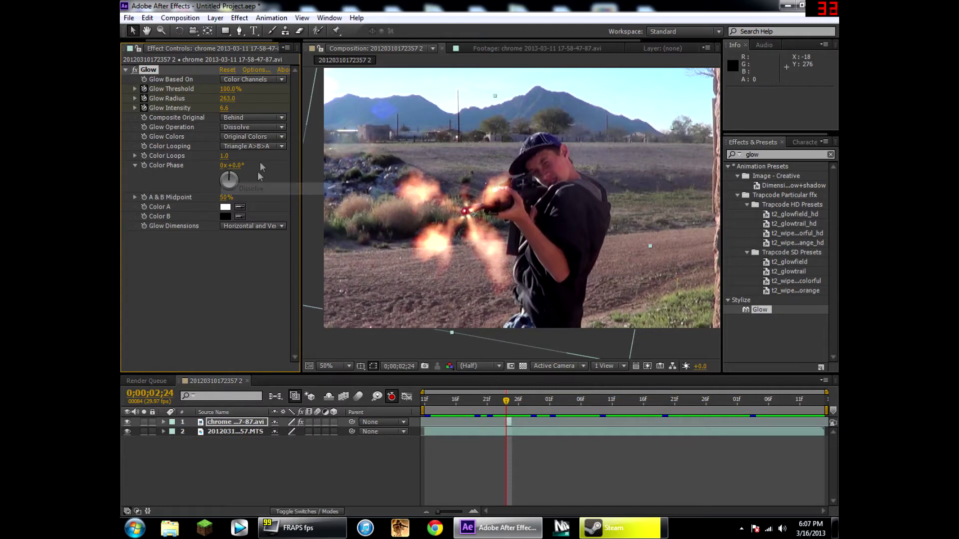
{"action": "left_click", "coordinate": [281, 128]}
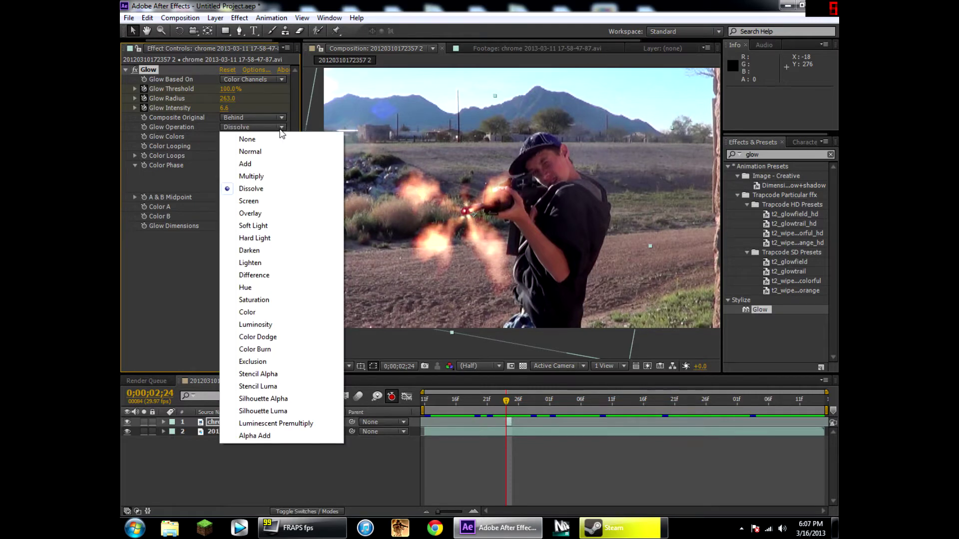
{"action": "left_click", "coordinate": [258, 164]}
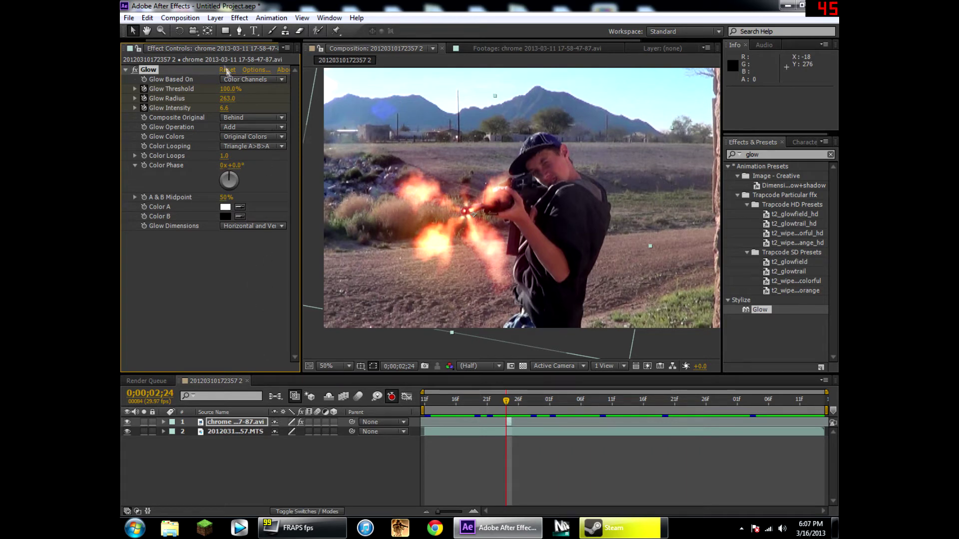
Return to the project's footage list and preview the composition from 0;00;02;23, just before the flash
{"action": "left_click_drag", "start_coordinate": [214, 41], "coordinate": [146, 43]}
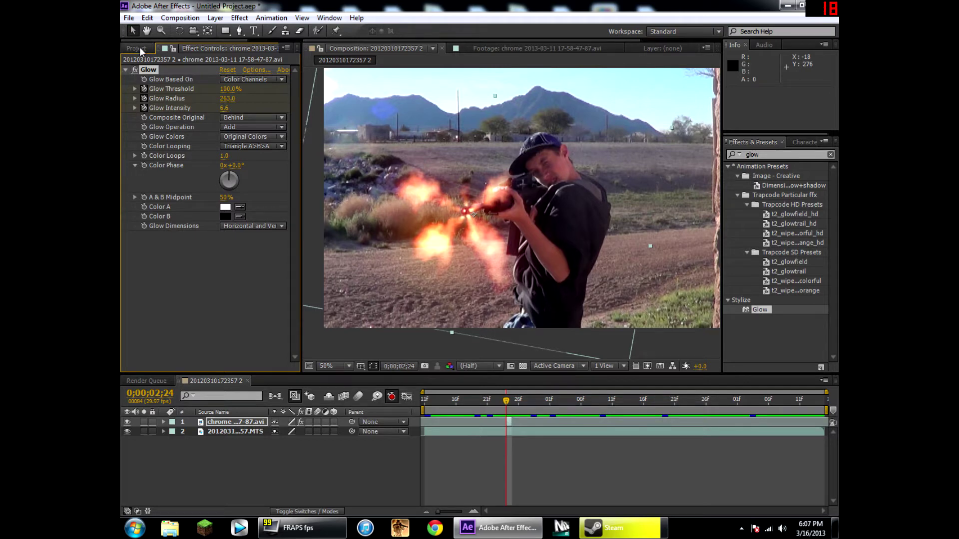
{"action": "left_click", "coordinate": [136, 49]}
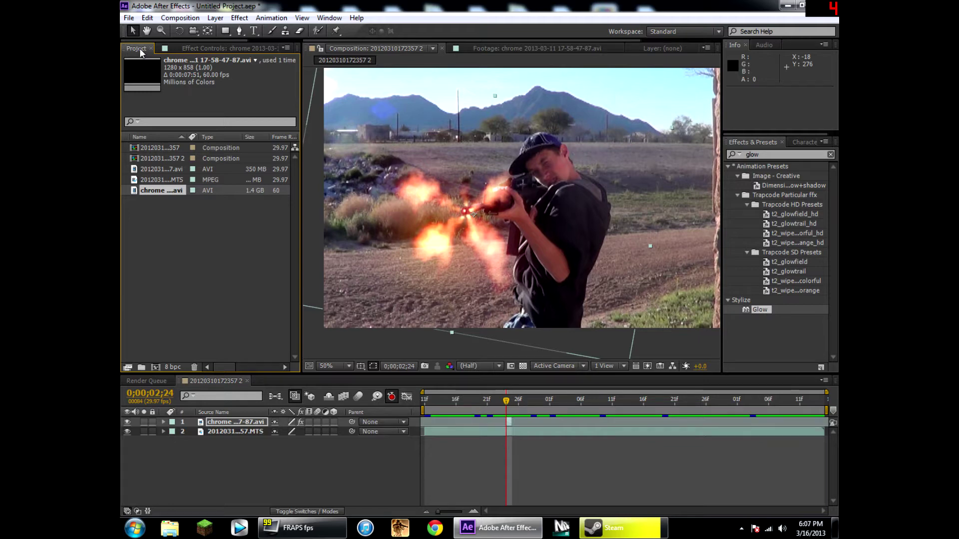
{"action": "mouse_move", "coordinate": [508, 402]}
{"action": "left_mouse_down"}
{"action": "mouse_move", "coordinate": [556, 403]}
{"action": "mouse_move", "coordinate": [510, 417]}
{"action": "mouse_move", "coordinate": [644, 405]}
{"action": "mouse_move", "coordinate": [432, 406]}
{"action": "mouse_move", "coordinate": [530, 400]}
{"action": "mouse_move", "coordinate": [502, 401]}
{"action": "left_mouse_up"}
{"action": "key", "text": "space"}
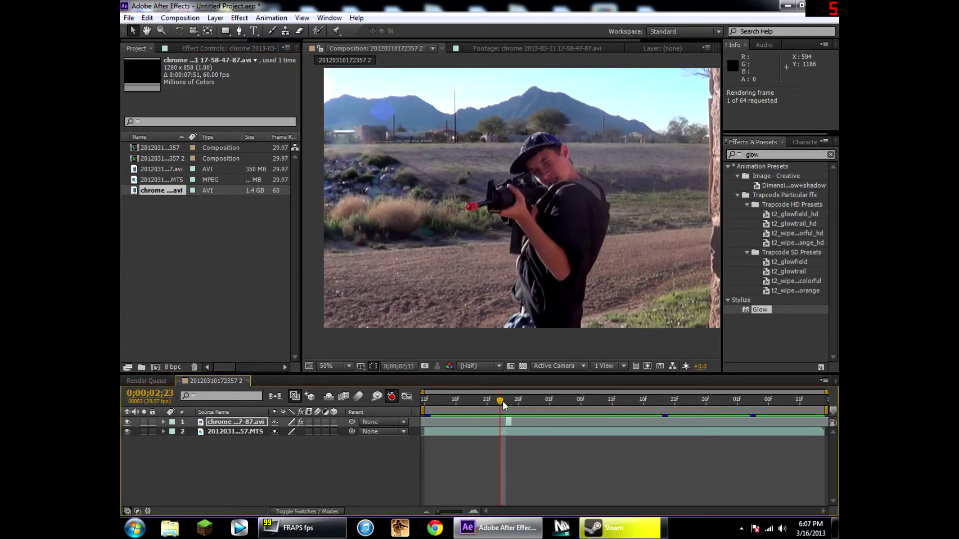
{"action": "key", "text": "space"}
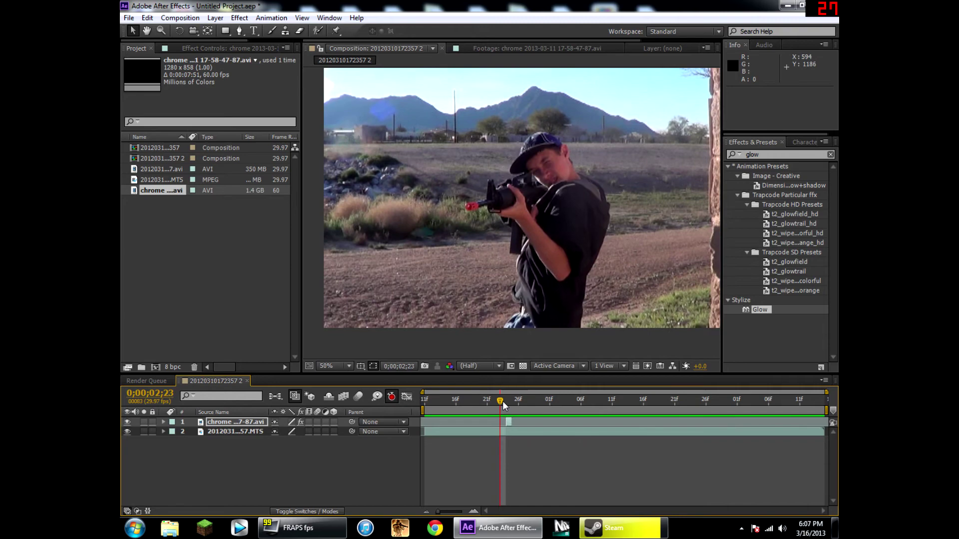
Preview the muzzle flash in the composition and set the current time to the flash frame at 0;00;02;24
{"action": "key", "text": "Page_Up"}
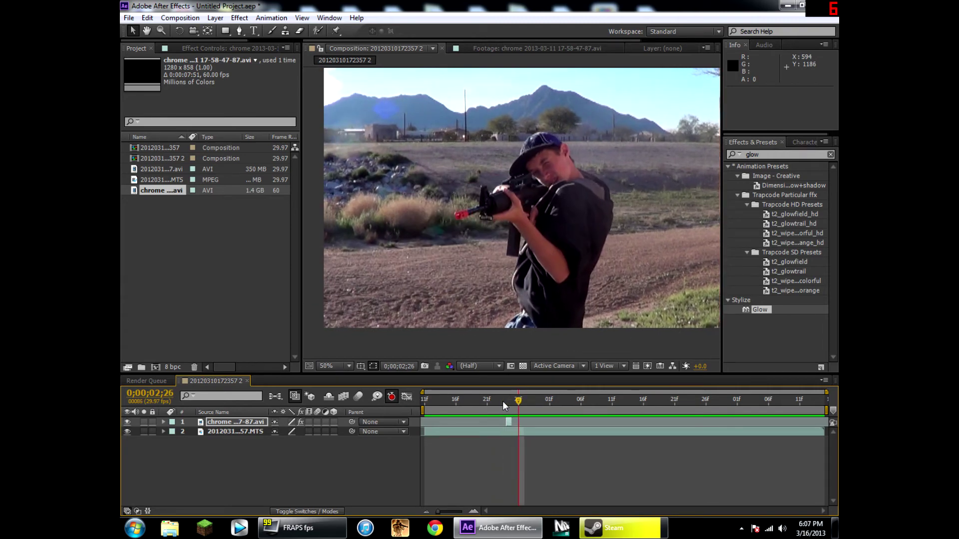
{"action": "key", "text": "space"}
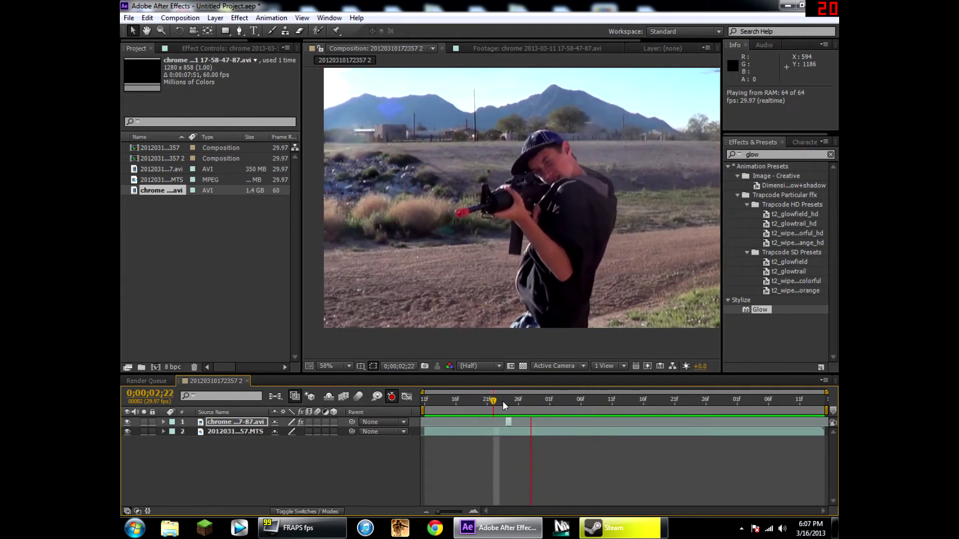
{"action": "key", "text": "space"}
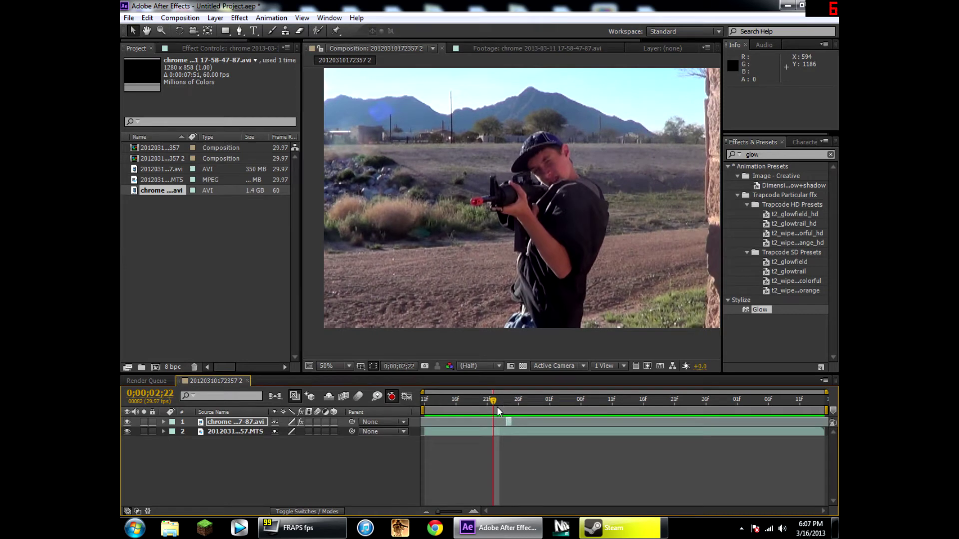
{"action": "mouse_move", "coordinate": [493, 401]}
{"action": "left_mouse_down"}
{"action": "mouse_move", "coordinate": [522, 400]}
{"action": "mouse_move", "coordinate": [506, 402]}
{"action": "left_mouse_up"}
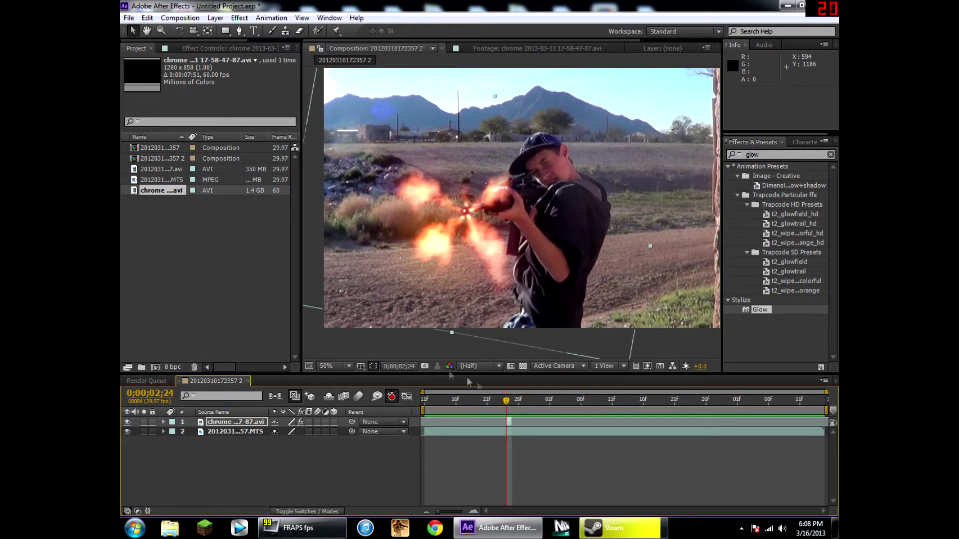
Start importing a file and browse to the VIDEO COPILOT ACTION ESSENTIALS 2 folder in Downloads
{"action": "left_click", "coordinate": [129, 17]}
{"action": "mouse_move", "coordinate": [149, 165]}
{"action": "left_click", "coordinate": [359, 161]}
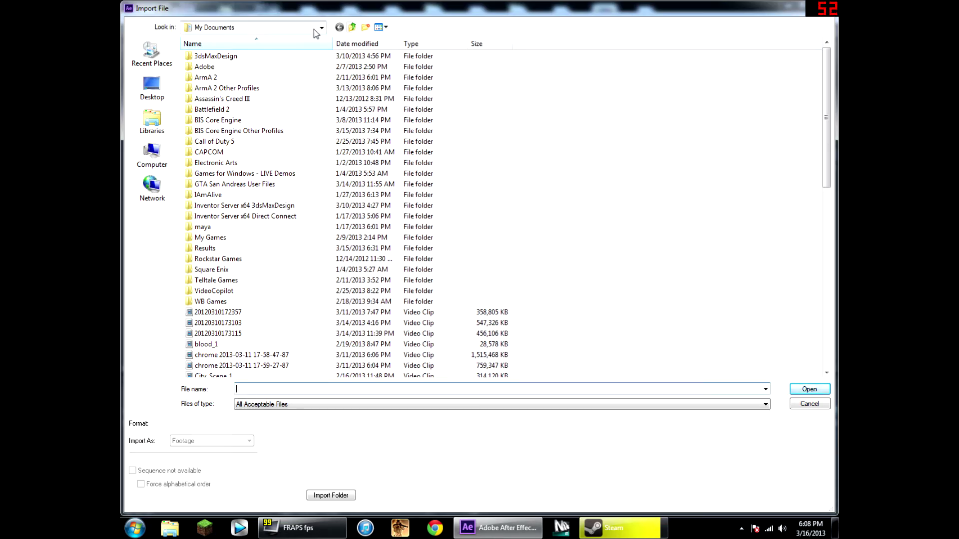
{"action": "left_click", "coordinate": [152, 122]}
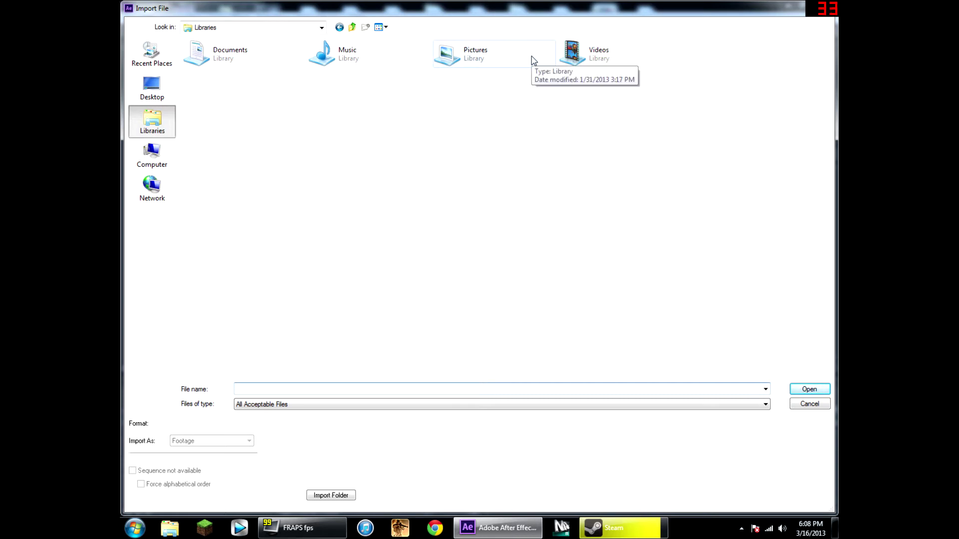
{"action": "double_click", "coordinate": [657, 62]}
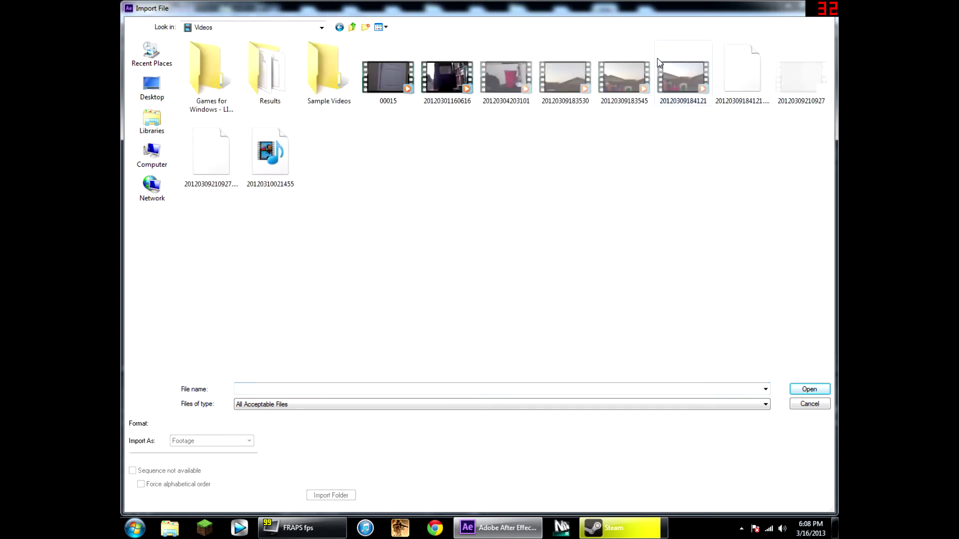
{"action": "left_click", "coordinate": [321, 28]}
{"action": "scroll", "coordinate": [214, 75], "scroll_direction": "up", "scroll_amount": 1}
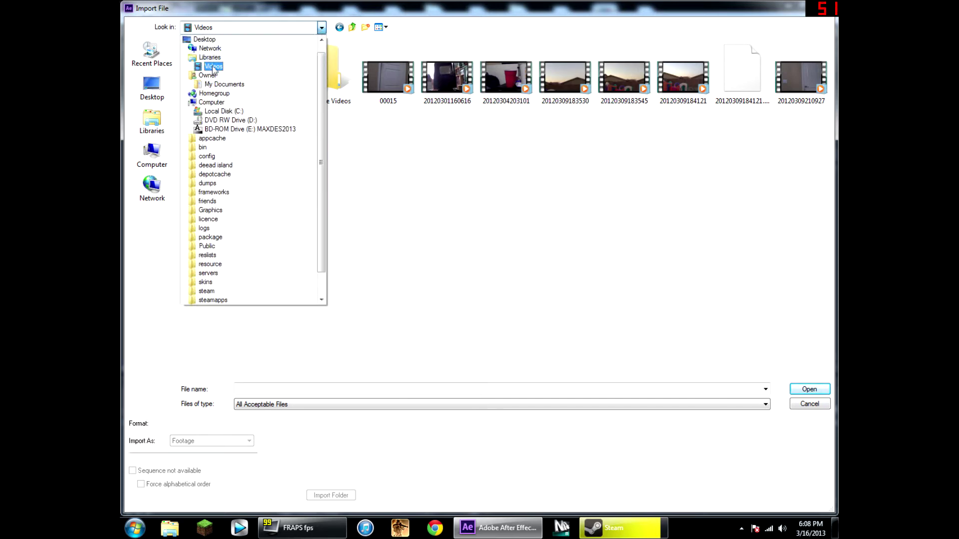
{"action": "left_click", "coordinate": [214, 73]}
{"action": "left_click", "coordinate": [328, 57]}
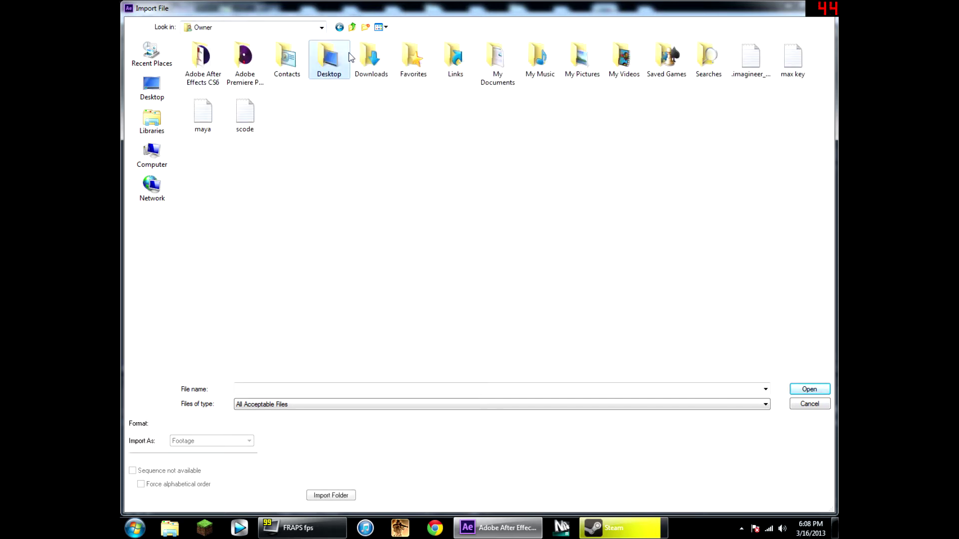
{"action": "double_click", "coordinate": [367, 57]}
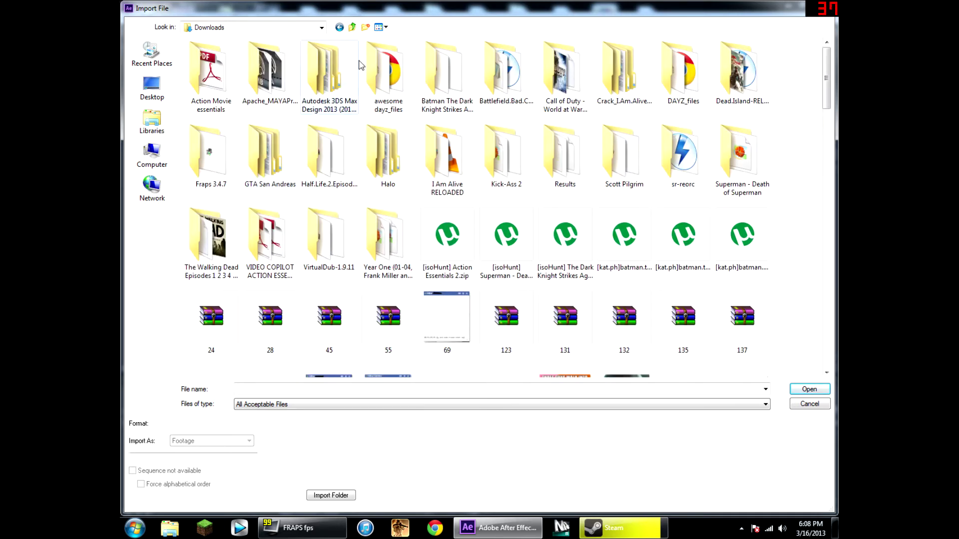
{"action": "double_click", "coordinate": [273, 235]}
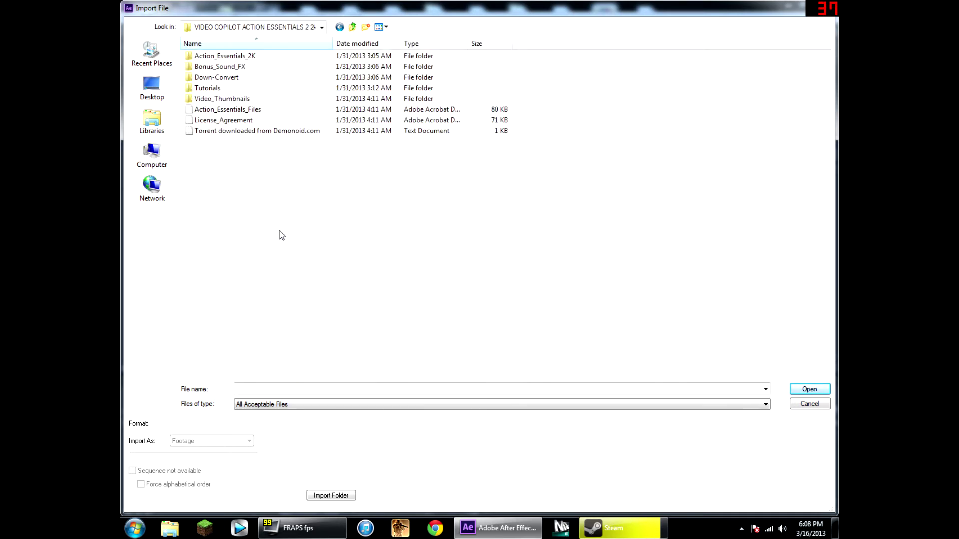
Look through the Action_Essentials_2K and Video_Thumbnails folders to compare their effect categories
{"action": "double_click", "coordinate": [221, 56]}
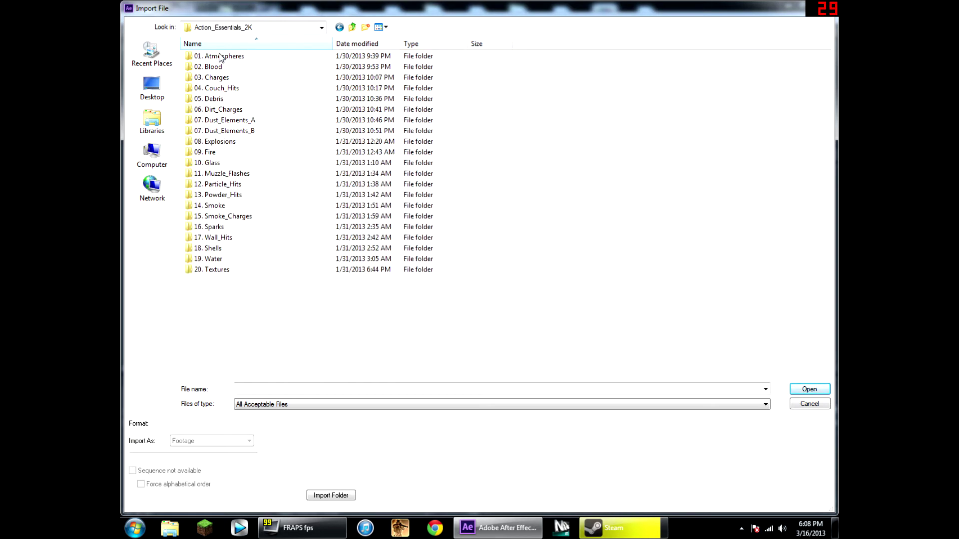
{"action": "left_click", "coordinate": [339, 27]}
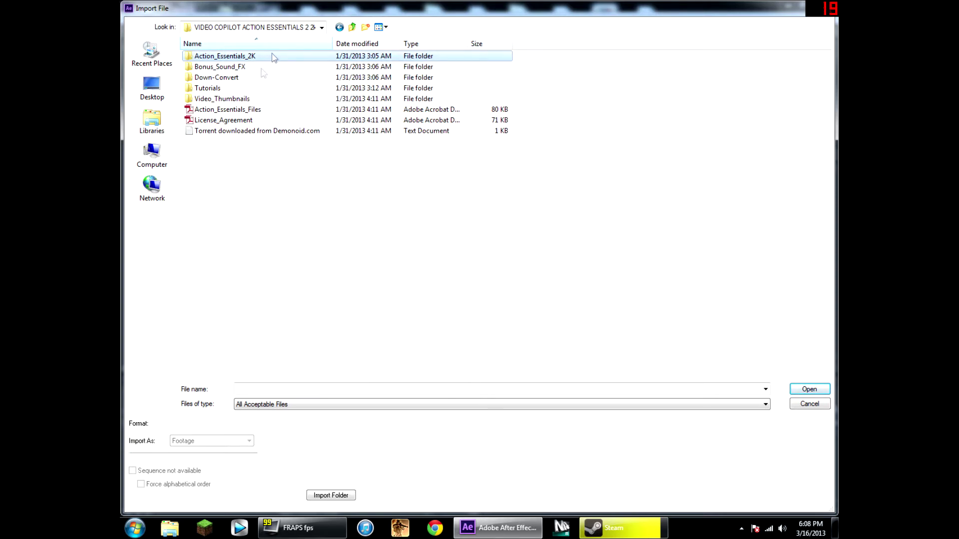
{"action": "double_click", "coordinate": [241, 103]}
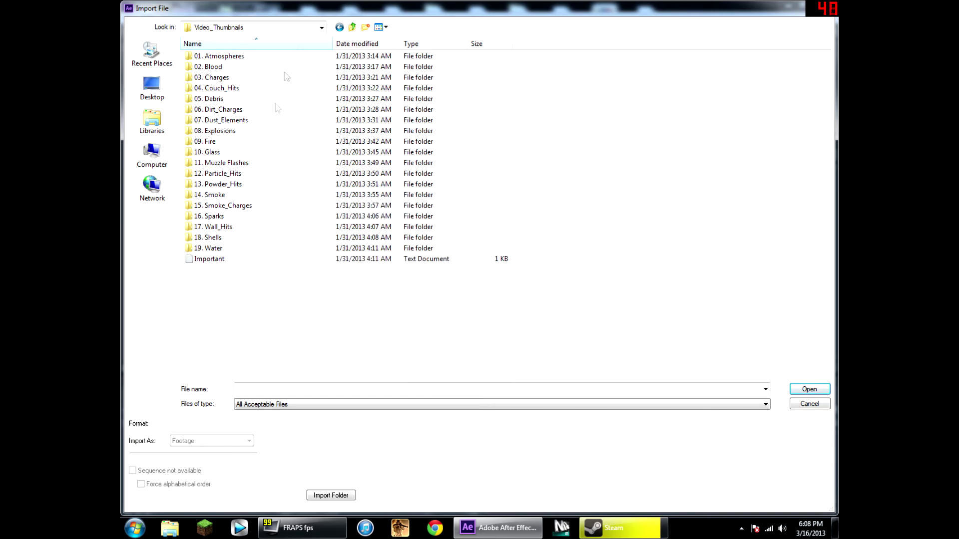
{"action": "left_click", "coordinate": [340, 27]}
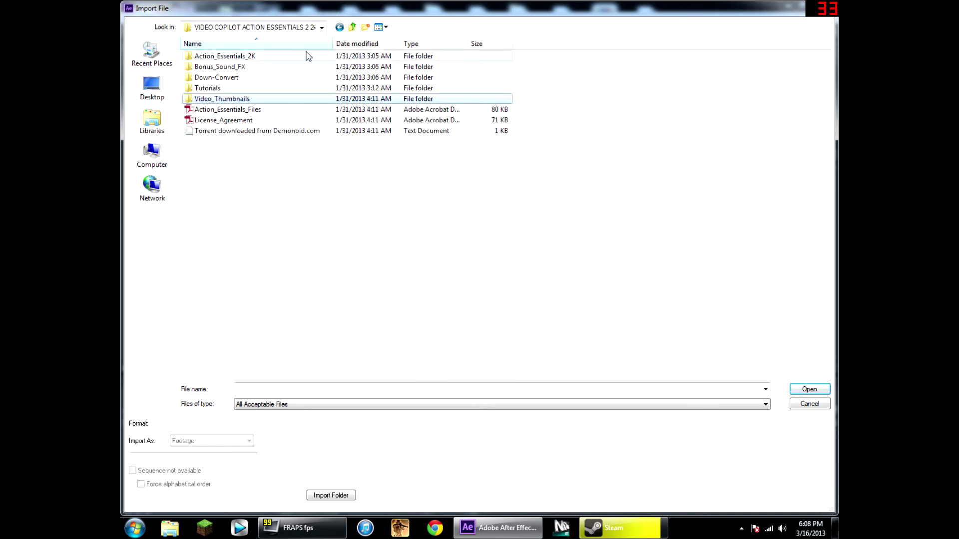
{"action": "double_click", "coordinate": [284, 99]}
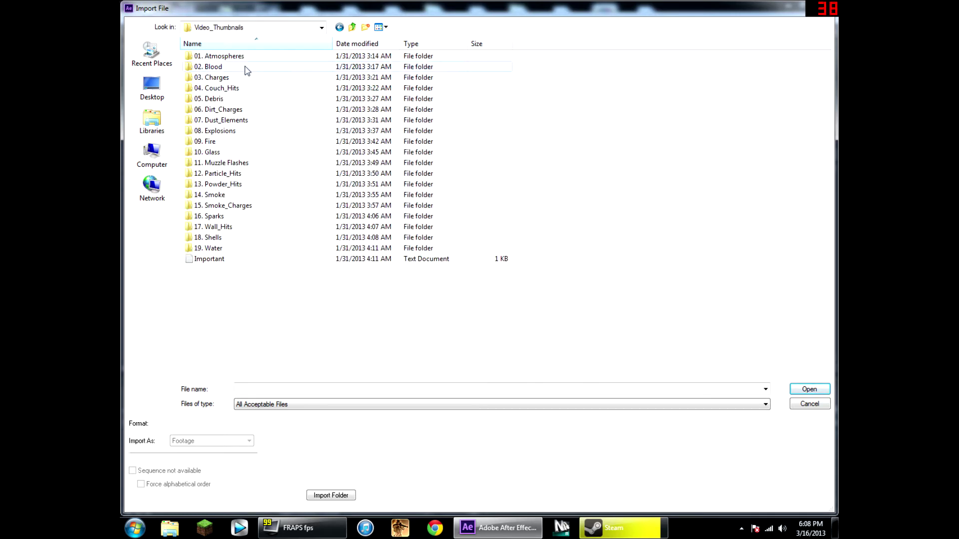
Play the Blood_Burst_14 preview clip from the 02. Blood thumbnails folder in VLC media player, and close the player
{"action": "double_click", "coordinate": [245, 66]}
{"action": "left_click", "coordinate": [268, 91]}
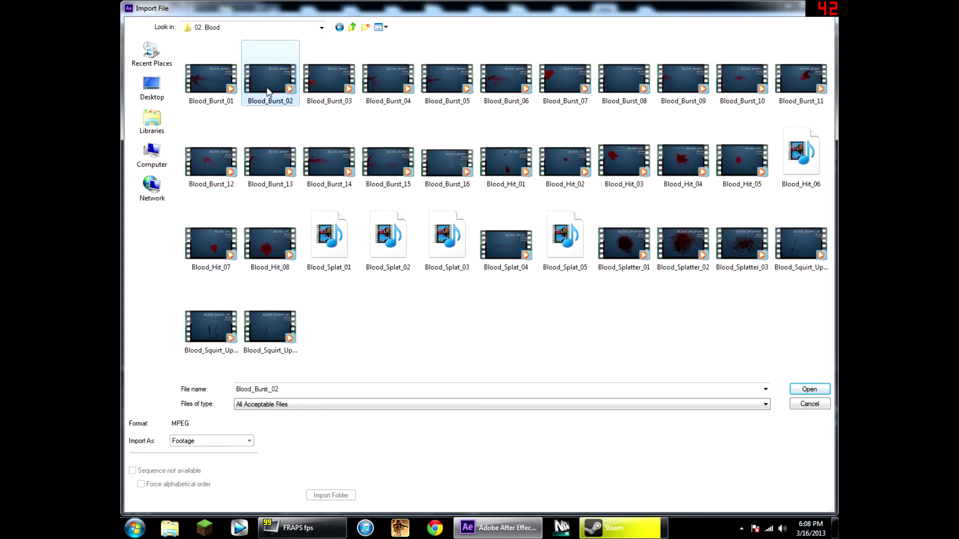
{"action": "right_click", "coordinate": [268, 91]}
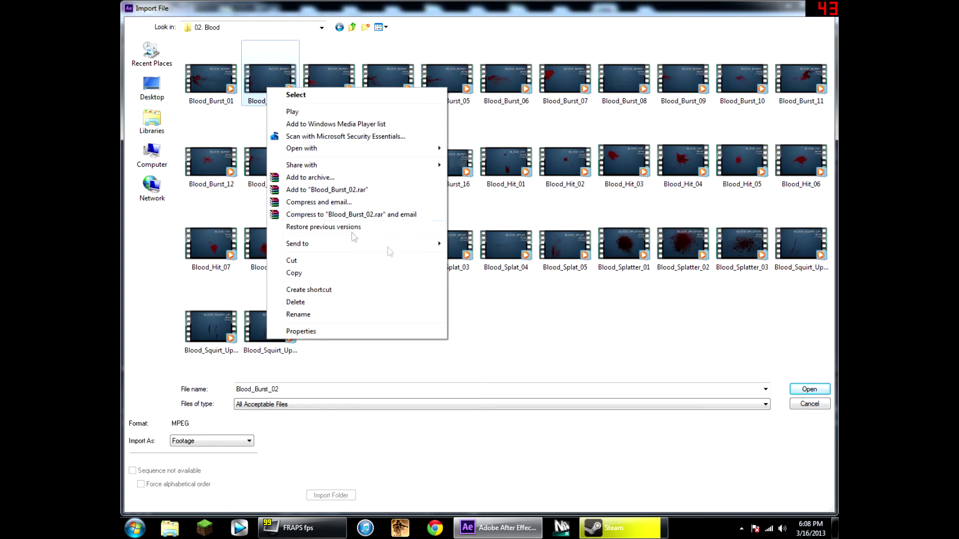
{"action": "left_click", "coordinate": [788, 434]}
{"action": "left_click", "coordinate": [770, 360]}
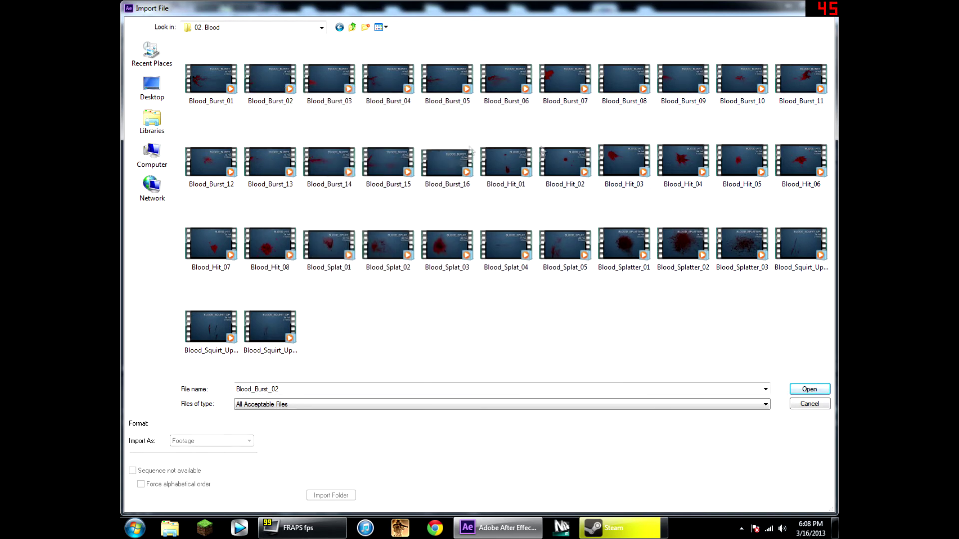
{"action": "right_click", "coordinate": [331, 153]}
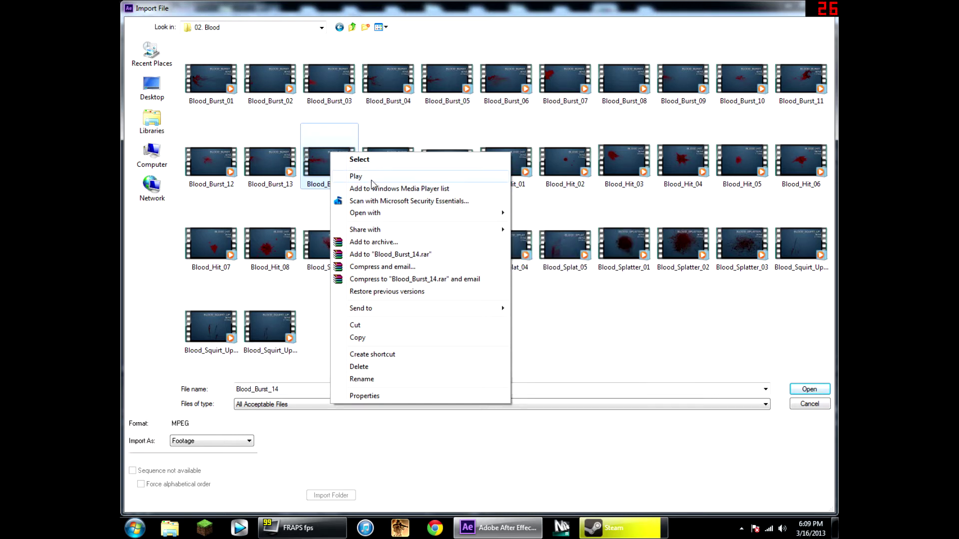
{"action": "mouse_move", "coordinate": [372, 213]}
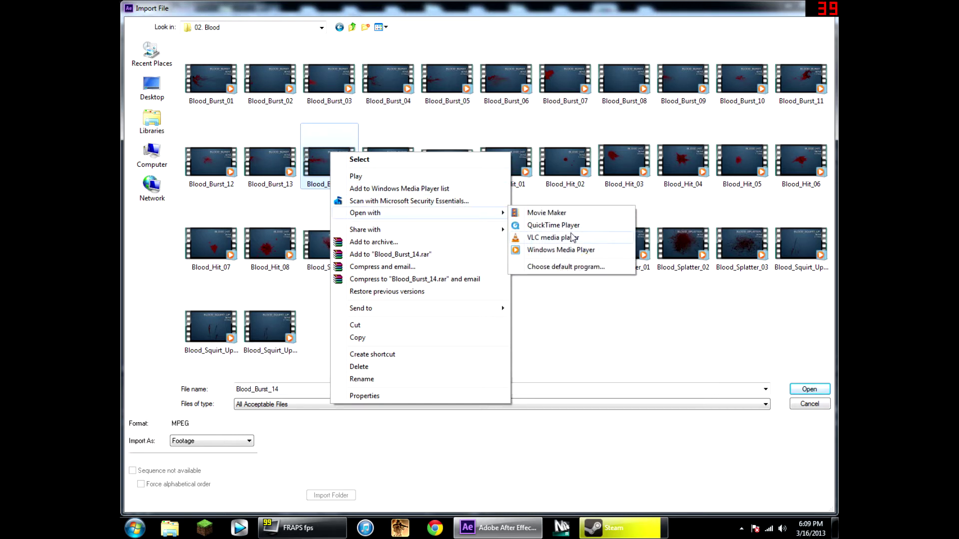
{"action": "left_click", "coordinate": [552, 237]}
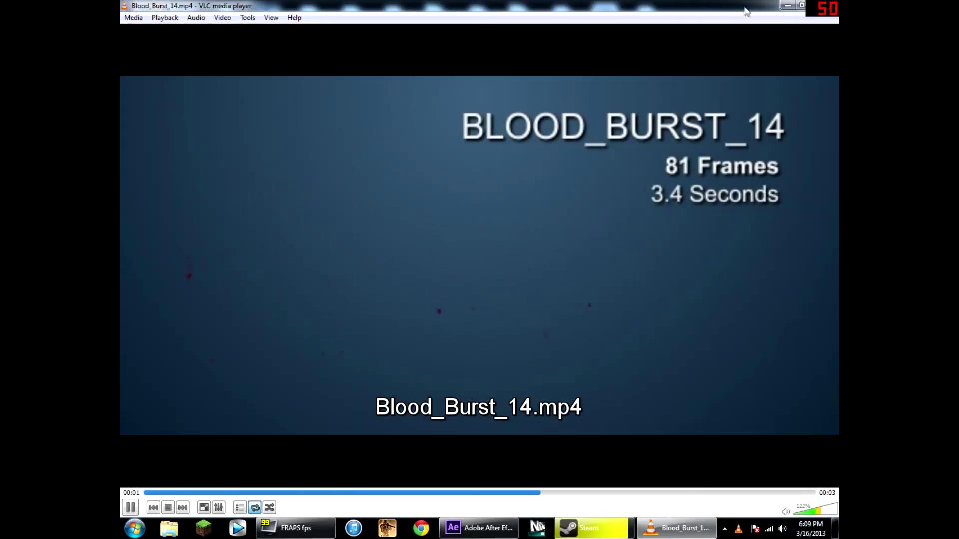
{"action": "left_click", "coordinate": [801, 6]}
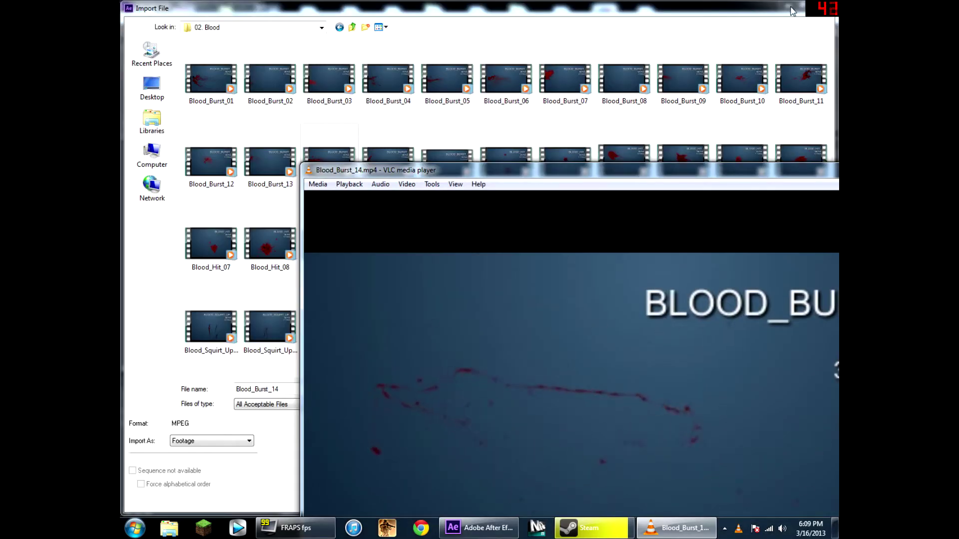
{"action": "left_click_drag", "start_coordinate": [776, 174], "coordinate": [558, 140]}
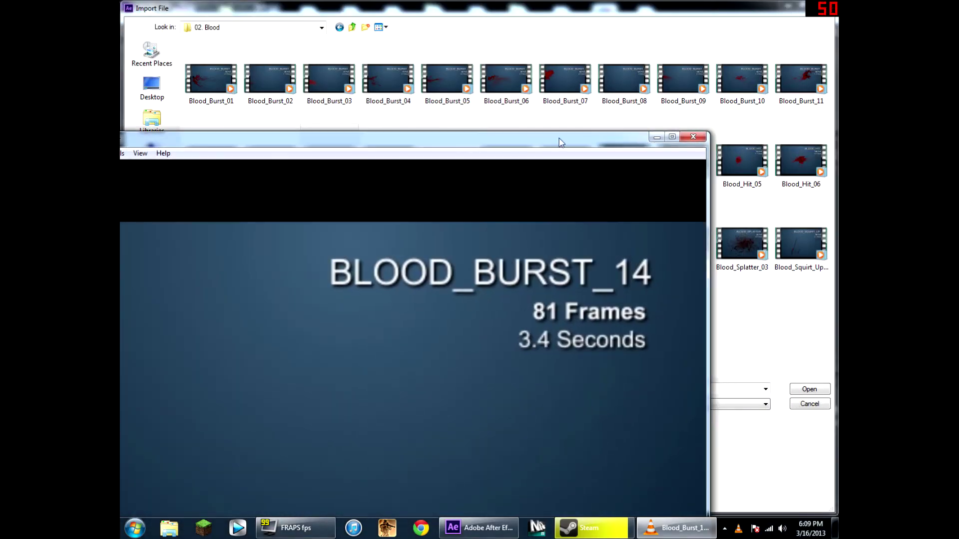
{"action": "left_click", "coordinate": [687, 137]}
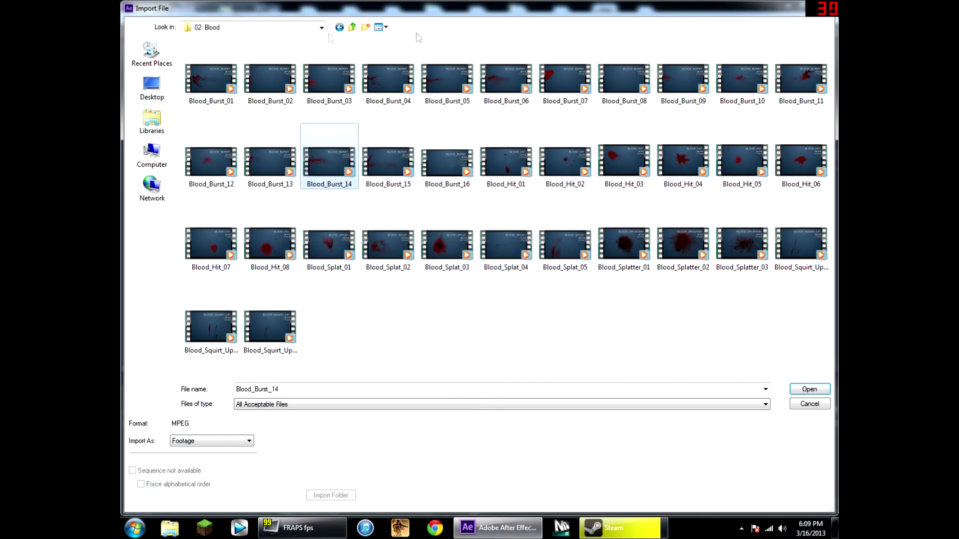
Import the 8mm_01 clip from the 18. Shells folder of Action_Essentials_2K
{"action": "left_click", "coordinate": [339, 28]}
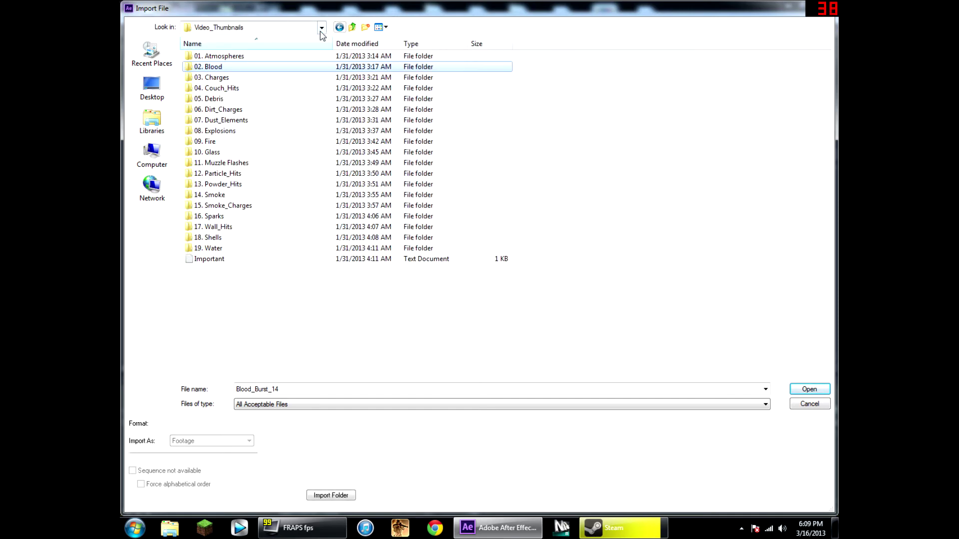
{"action": "left_click", "coordinate": [342, 28]}
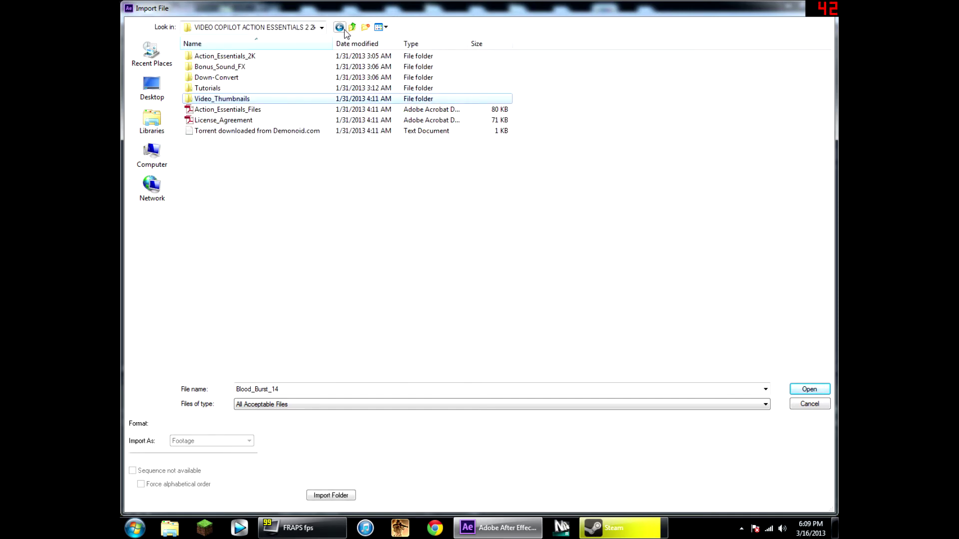
{"action": "double_click", "coordinate": [276, 59]}
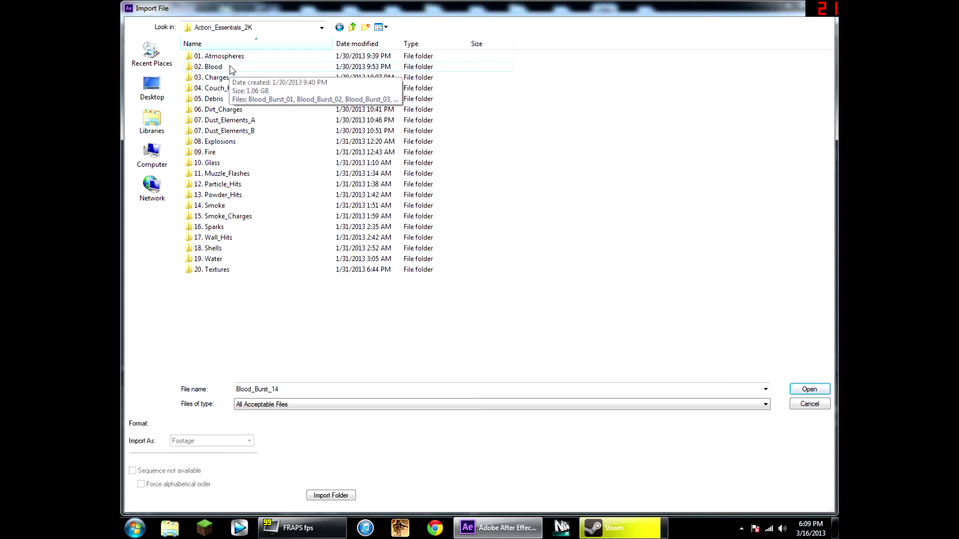
{"action": "double_click", "coordinate": [262, 246]}
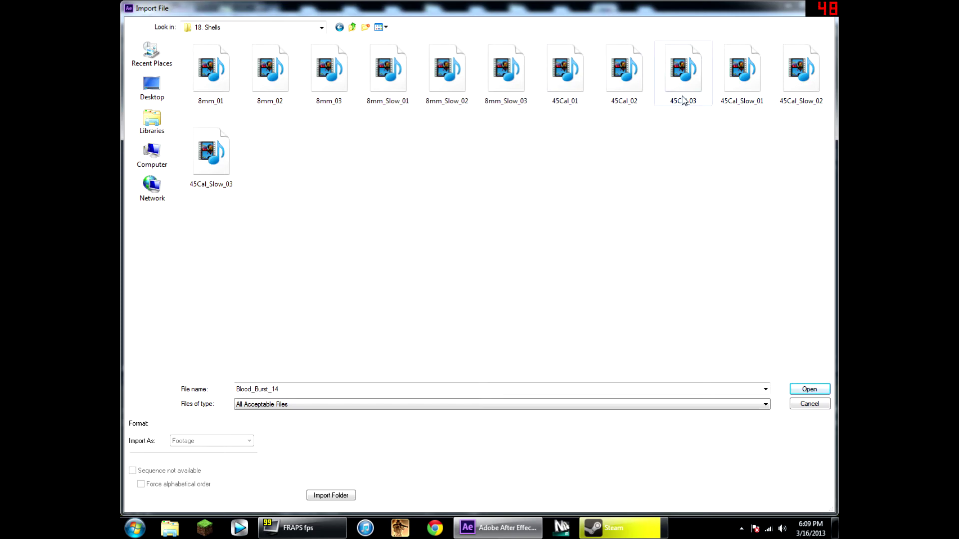
{"action": "double_click", "coordinate": [200, 90]}
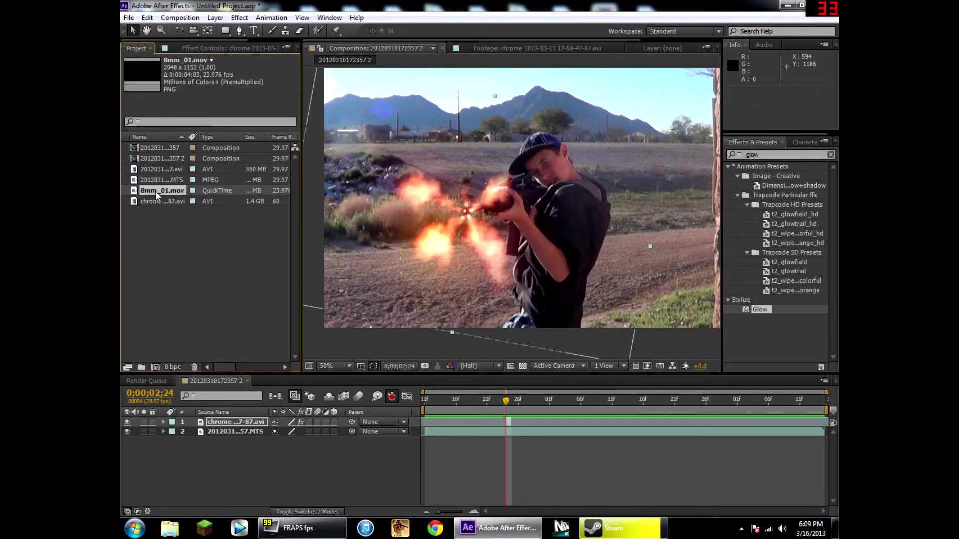
Place 8mm_01.mov below the flash layer, shifted to begin at 0;00;02;16 and with its In point trimmed to 0;00;02;24
{"action": "mouse_move", "coordinate": [503, 422]}
{"action": "left_mouse_down"}
{"action": "mouse_move", "coordinate": [455, 326]}
{"action": "mouse_move", "coordinate": [158, 187]}
{"action": "mouse_move", "coordinate": [449, 300]}
{"action": "mouse_move", "coordinate": [514, 419]}
{"action": "mouse_move", "coordinate": [506, 427]}
{"action": "left_mouse_up"}
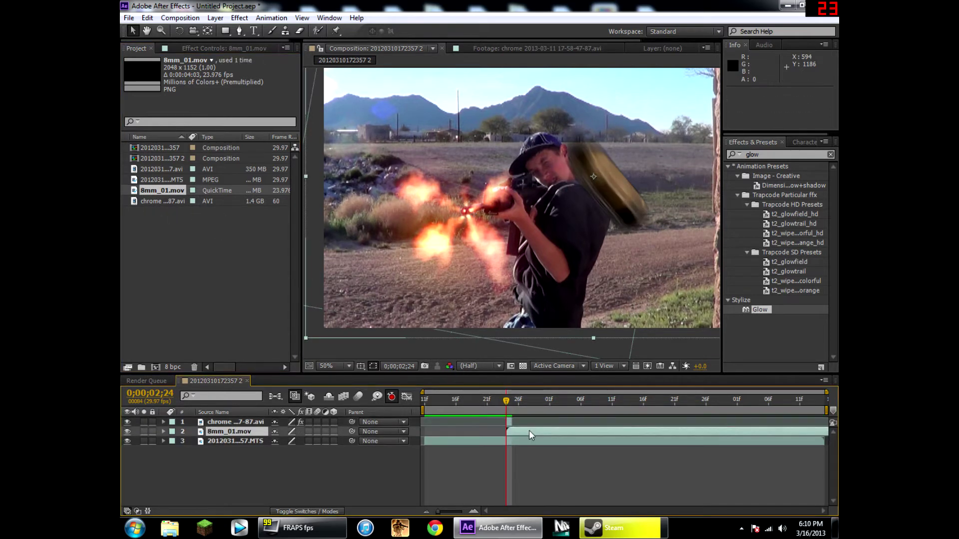
{"action": "left_click_drag", "start_coordinate": [637, 300], "coordinate": [570, 300]}
{"action": "left_click_drag", "start_coordinate": [600, 433], "coordinate": [552, 433]}
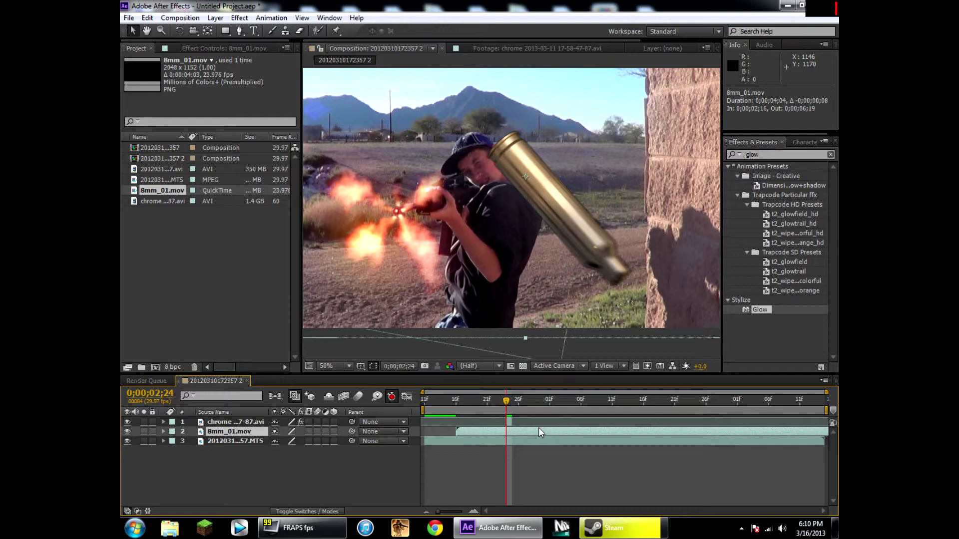
{"action": "key", "text": "alt+bracketleft"}
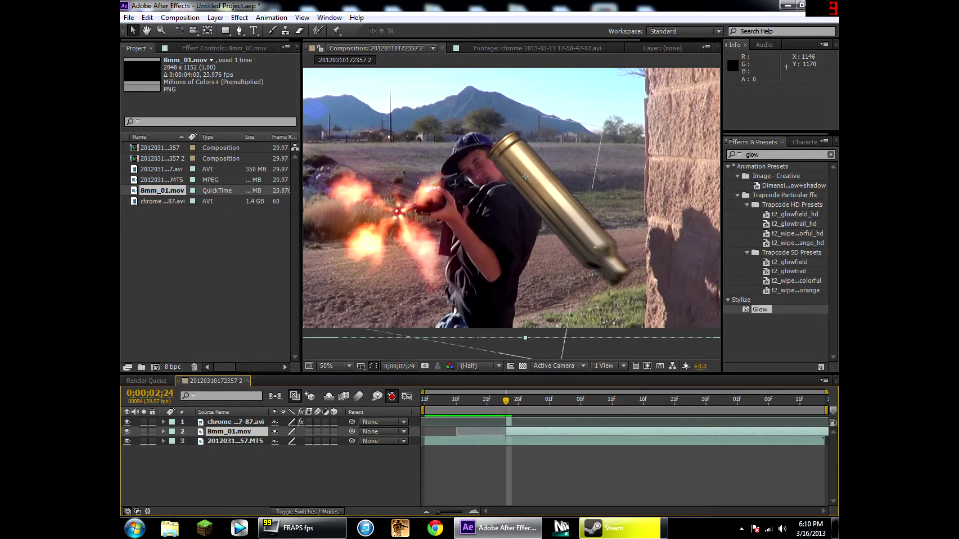
{"action": "right_click", "coordinate": [509, 244]}
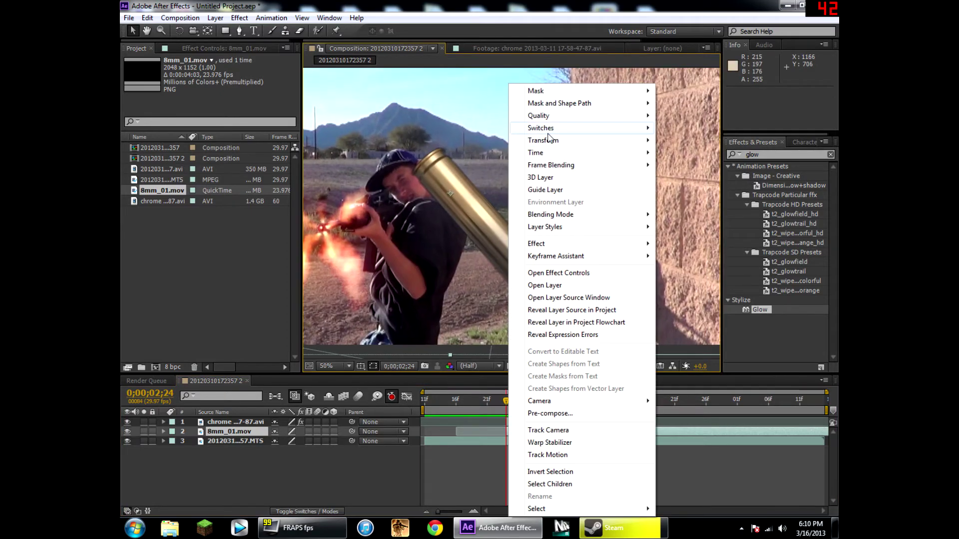
{"action": "left_click", "coordinate": [490, 433]}
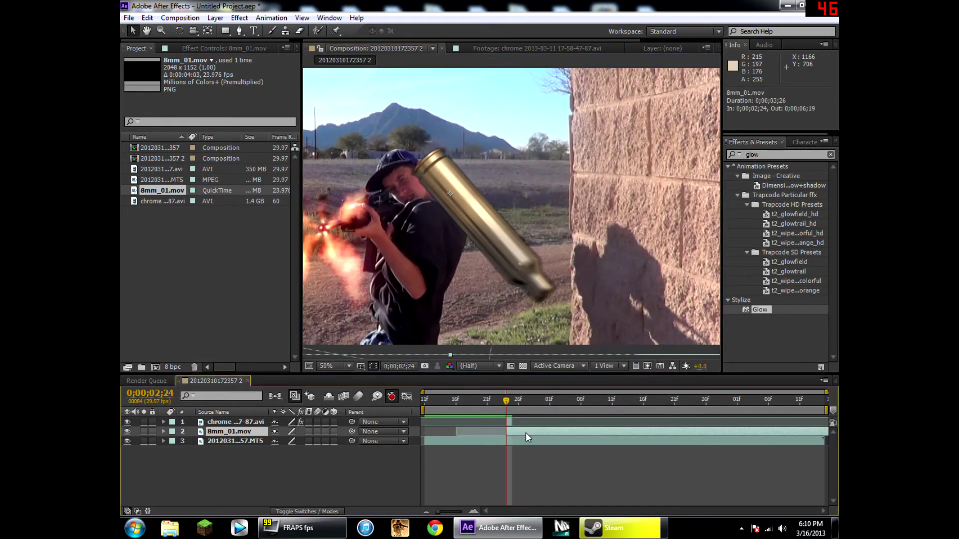
Flip the 8mm_01.mov shell layer vertically and then horizontally
{"action": "right_click", "coordinate": [525, 433]}
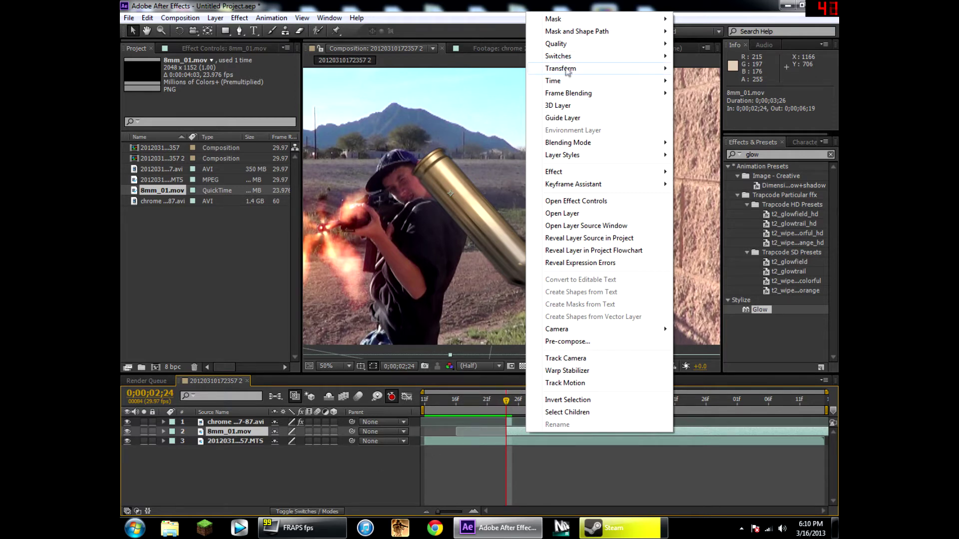
{"action": "mouse_move", "coordinate": [567, 70]}
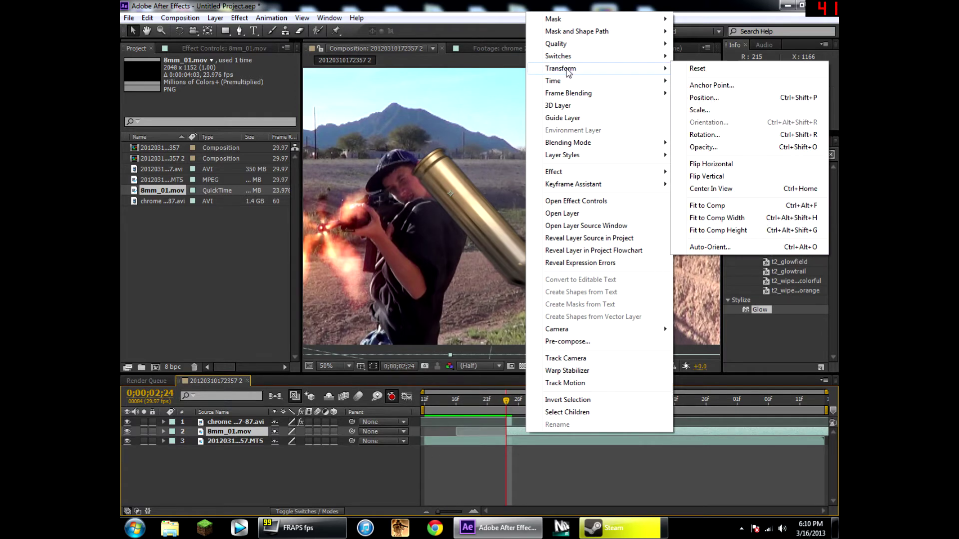
{"action": "left_click", "coordinate": [707, 178]}
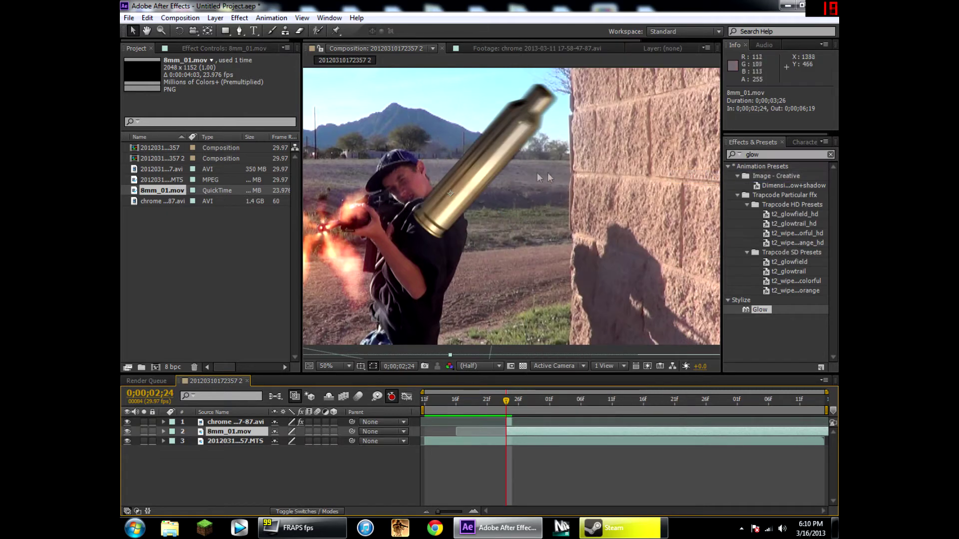
{"action": "right_click", "coordinate": [532, 173]}
{"action": "mouse_move", "coordinate": [586, 141]}
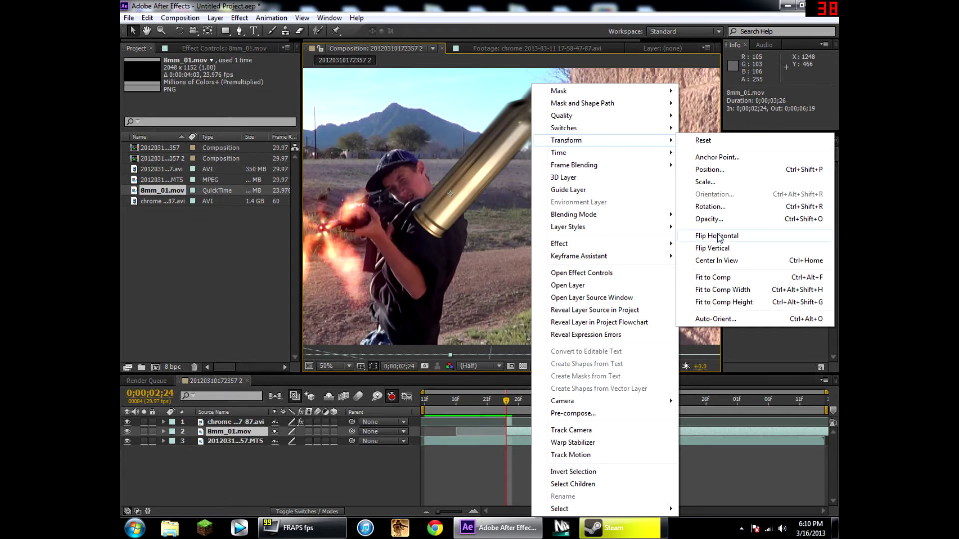
{"action": "left_click", "coordinate": [719, 235]}
Shrink the shell to a scale of about -6.4, -6.3% and place it at the rifle's breech at position 648, 534
{"action": "scroll", "coordinate": [462, 180], "scroll_direction": "down", "scroll_amount": 1}
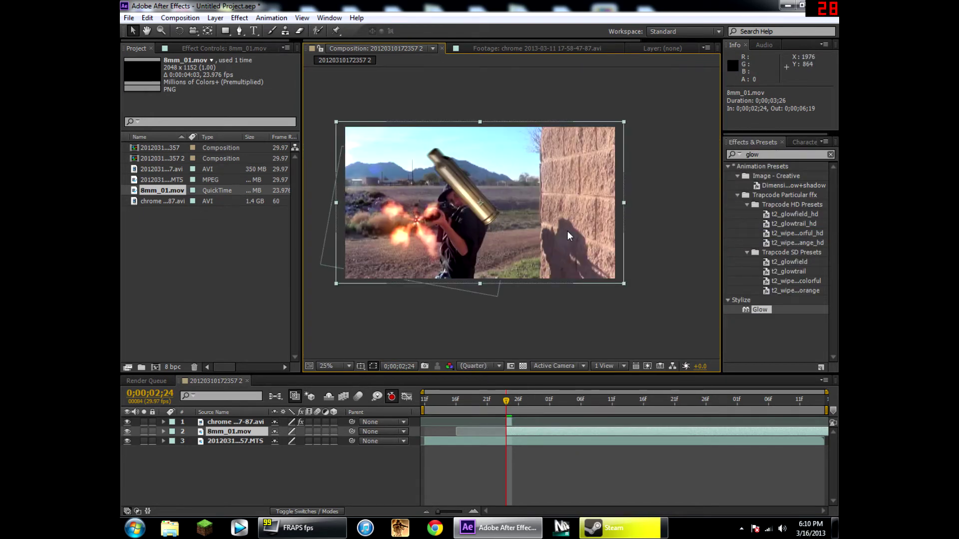
{"action": "left_click_drag", "start_coordinate": [622, 284], "coordinate": [495, 221]}
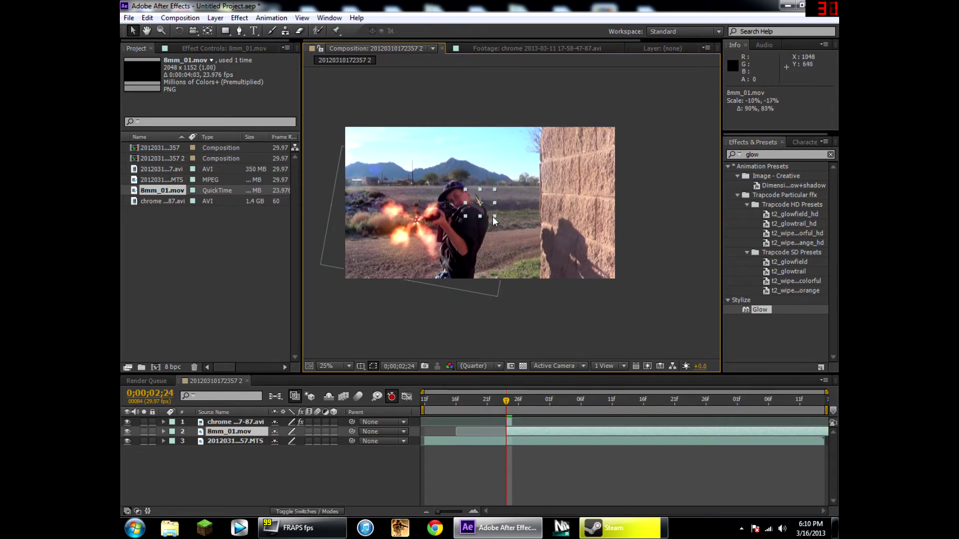
{"action": "scroll", "coordinate": [493, 212], "scroll_direction": "up", "scroll_amount": 4}
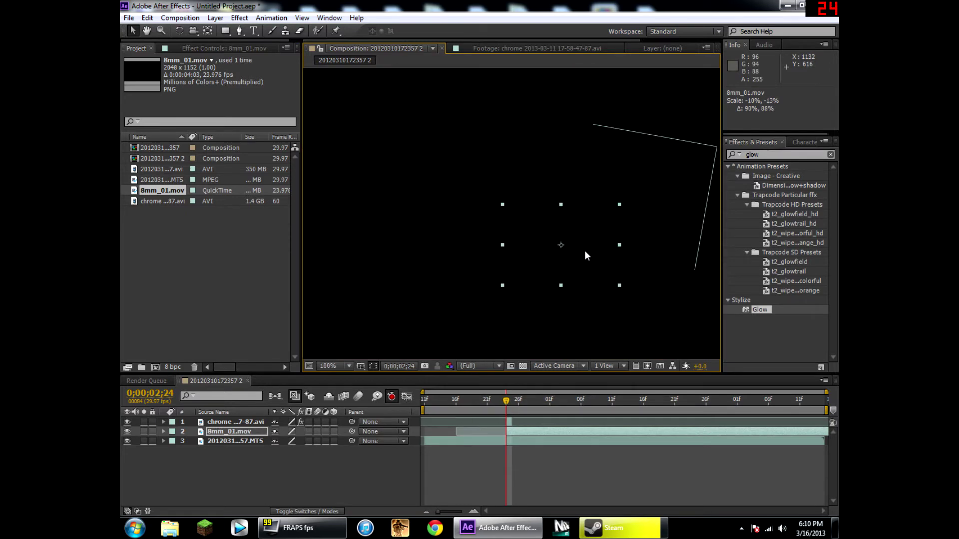
{"action": "left_click_drag", "start_coordinate": [586, 251], "coordinate": [413, 238]}
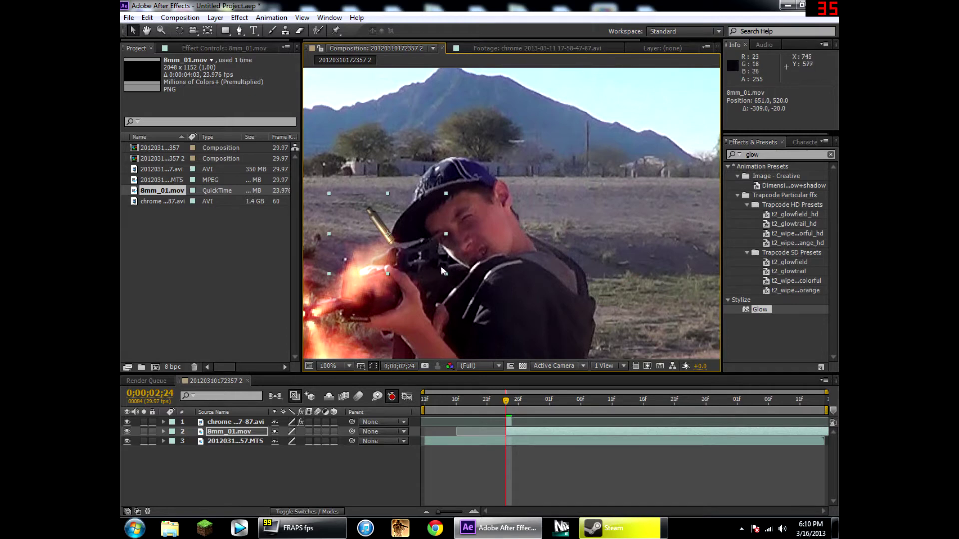
{"action": "left_click_drag", "start_coordinate": [445, 274], "coordinate": [416, 256]}
{"action": "scroll", "coordinate": [477, 293], "scroll_direction": "up", "scroll_amount": 2}
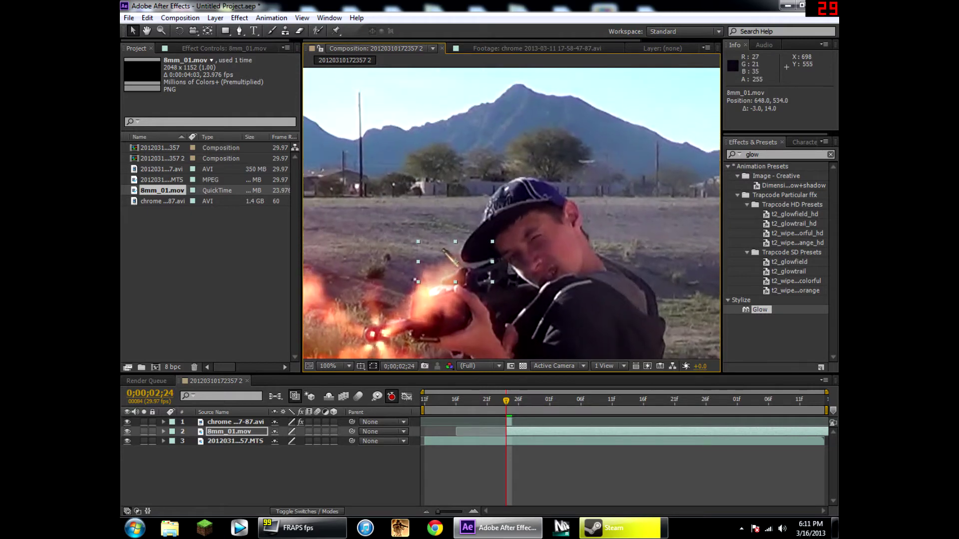
Find the Curves effect by searching for "curve" and apply it to the 8mm_01.mov layer
{"action": "left_click_drag", "start_coordinate": [477, 293], "coordinate": [593, 237]}
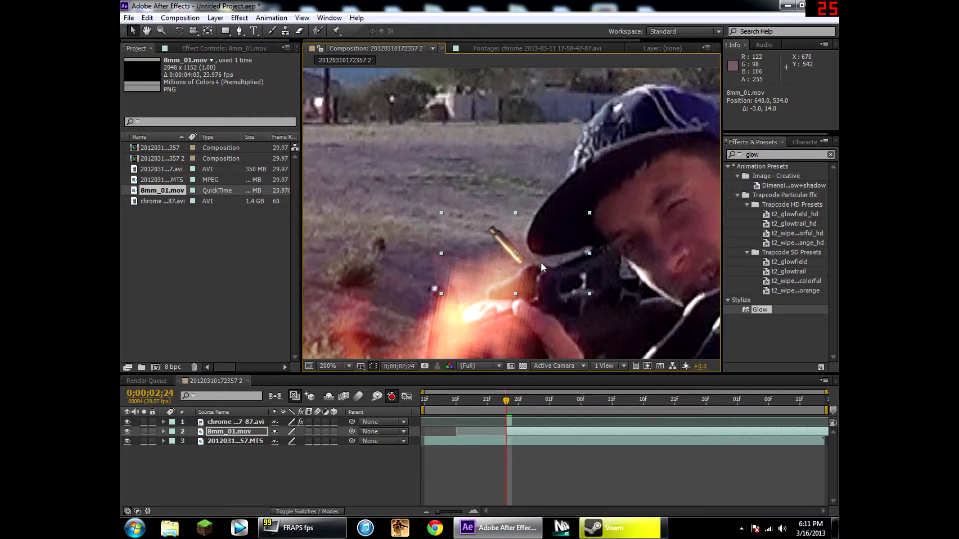
{"action": "key", "text": "period"}
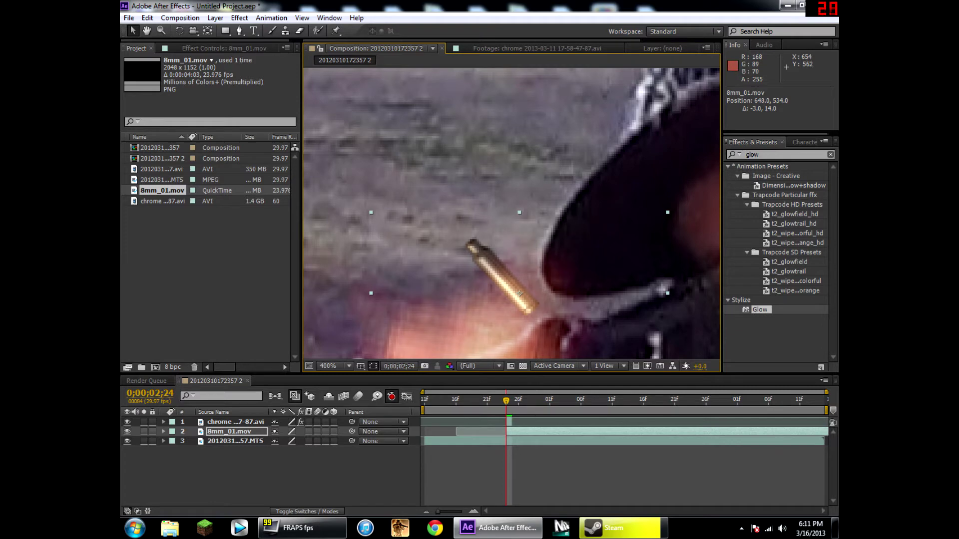
{"action": "left_click", "coordinate": [512, 433]}
{"action": "left_click", "coordinate": [762, 155]}
{"action": "left_click", "coordinate": [831, 155]}
{"action": "left_click", "coordinate": [734, 154]}
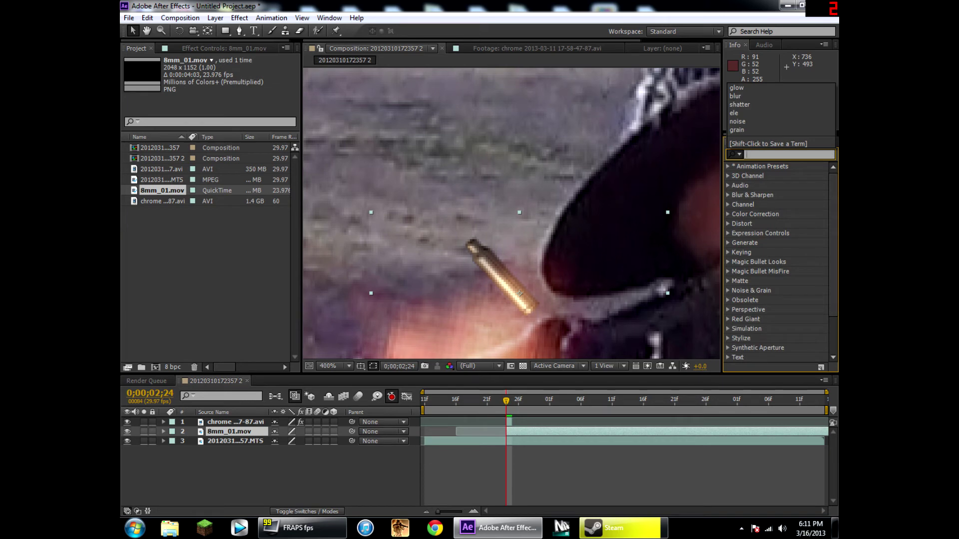
{"action": "key", "text": "Escape"}
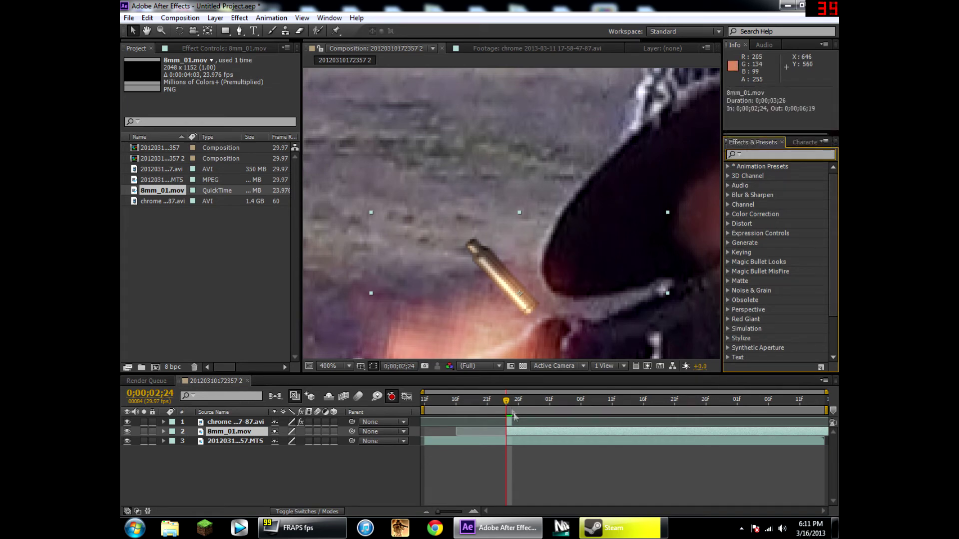
{"action": "mouse_move", "coordinate": [508, 407]}
{"action": "left_mouse_down"}
{"action": "mouse_move", "coordinate": [545, 406]}
{"action": "mouse_move", "coordinate": [507, 407]}
{"action": "left_mouse_up"}
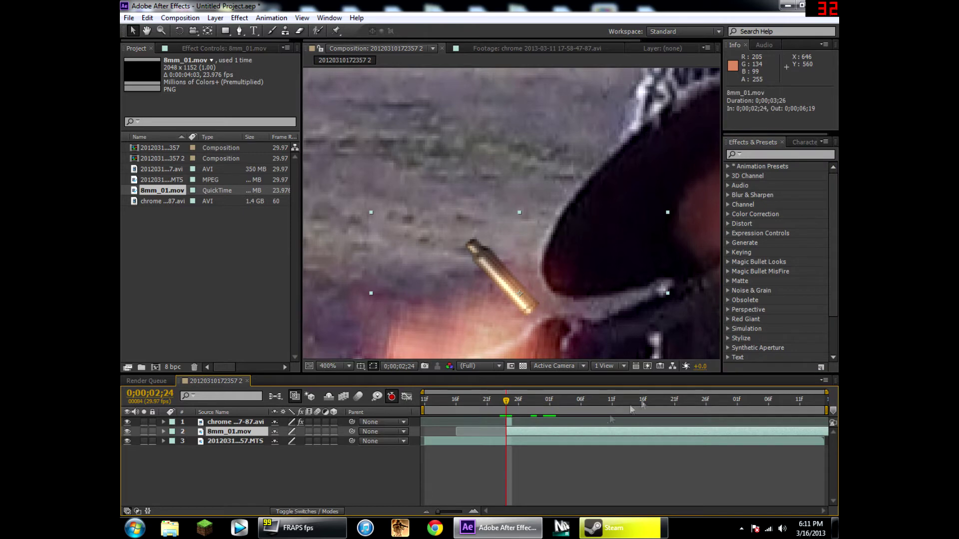
{"action": "left_click", "coordinate": [761, 154]}
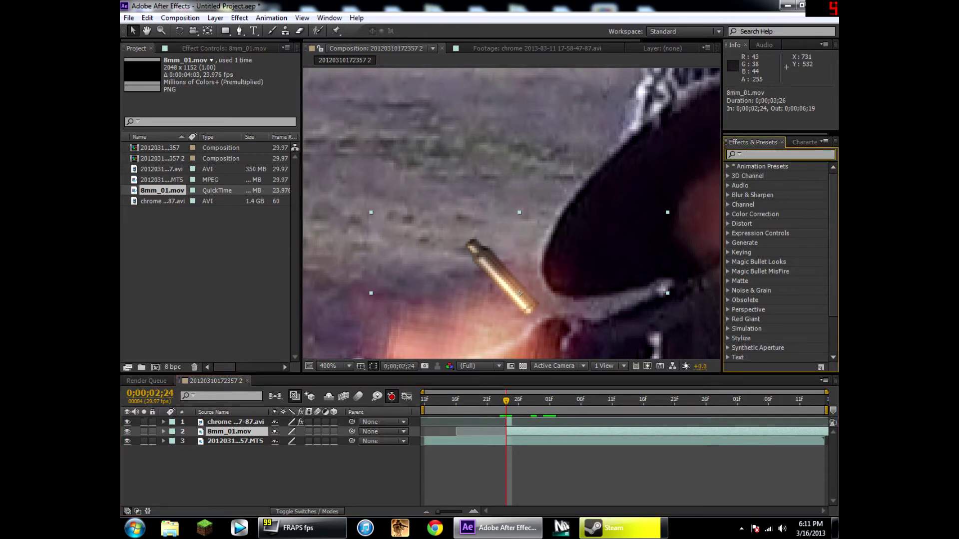
{"action": "type", "text": "curve"}
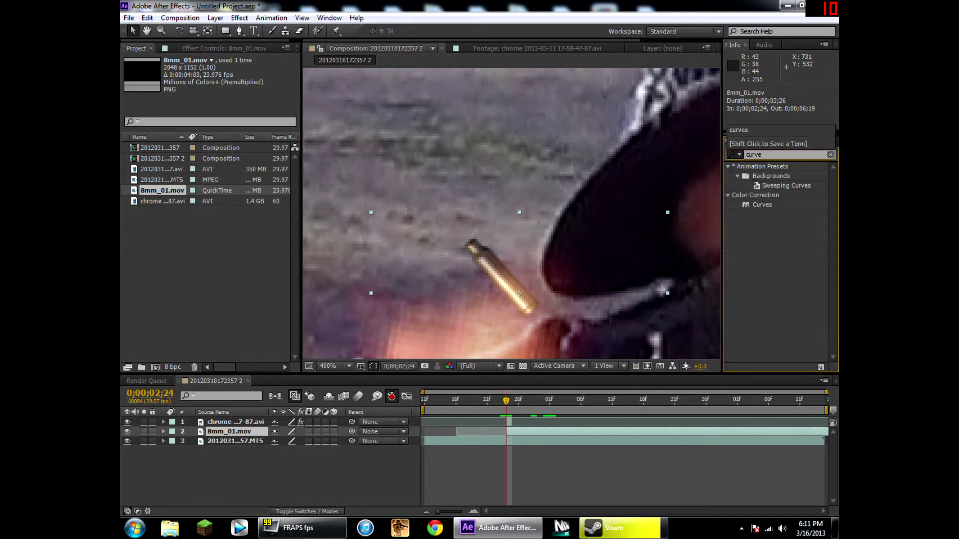
{"action": "left_click_drag", "start_coordinate": [760, 204], "coordinate": [543, 432]}
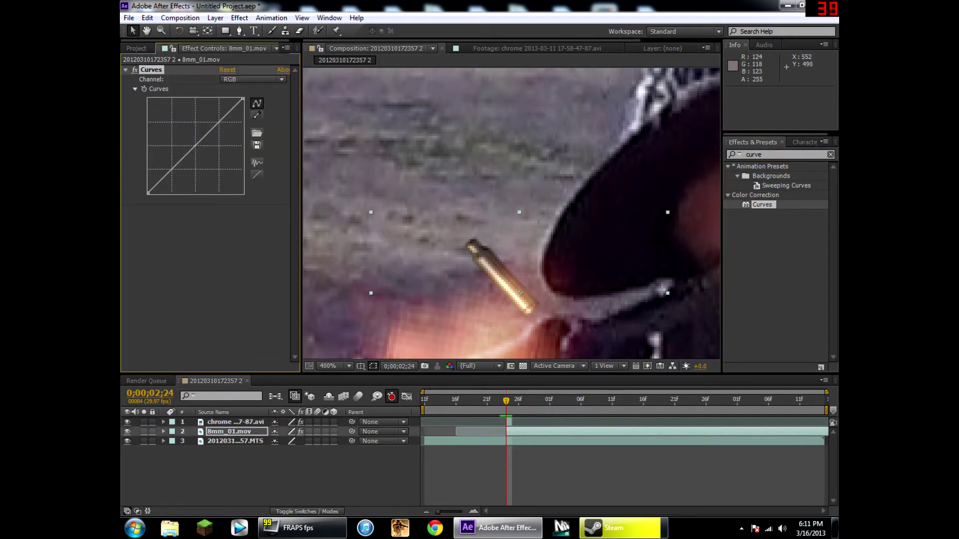
Brighten the shell by raising the upper part of the RGB curve and adding a lower control point, and return to the project items
{"action": "mouse_move", "coordinate": [212, 130]}
{"action": "left_mouse_down"}
{"action": "mouse_move", "coordinate": [219, 143]}
{"action": "mouse_move", "coordinate": [212, 120]}
{"action": "left_mouse_up"}
{"action": "left_click_drag", "start_coordinate": [173, 161], "coordinate": [178, 160]}
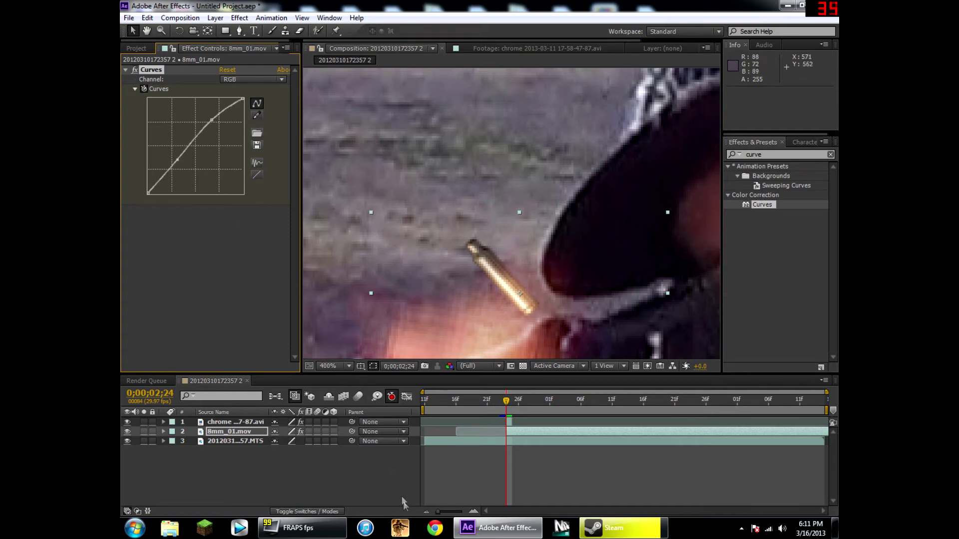
{"action": "left_click", "coordinate": [391, 494]}
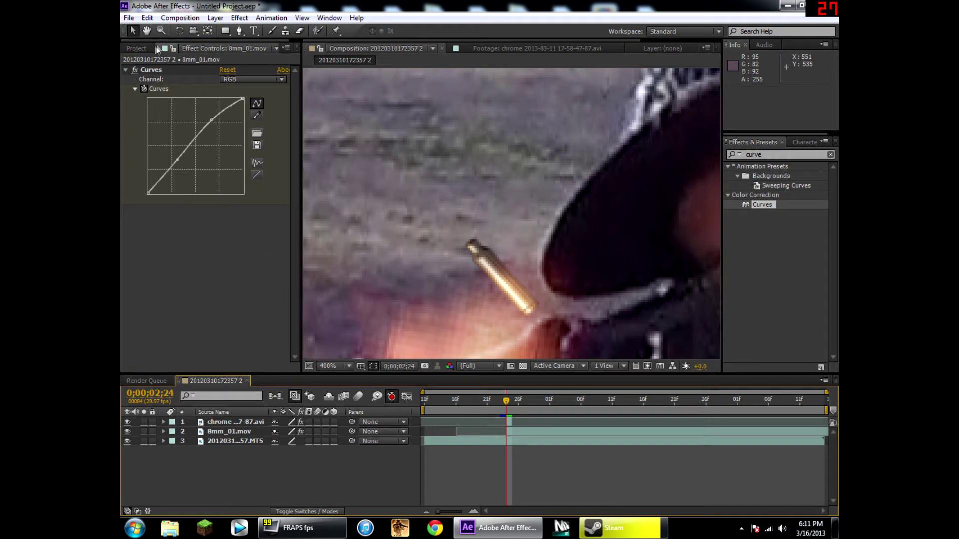
{"action": "left_click", "coordinate": [132, 48]}
{"action": "left_click", "coordinate": [354, 457]}
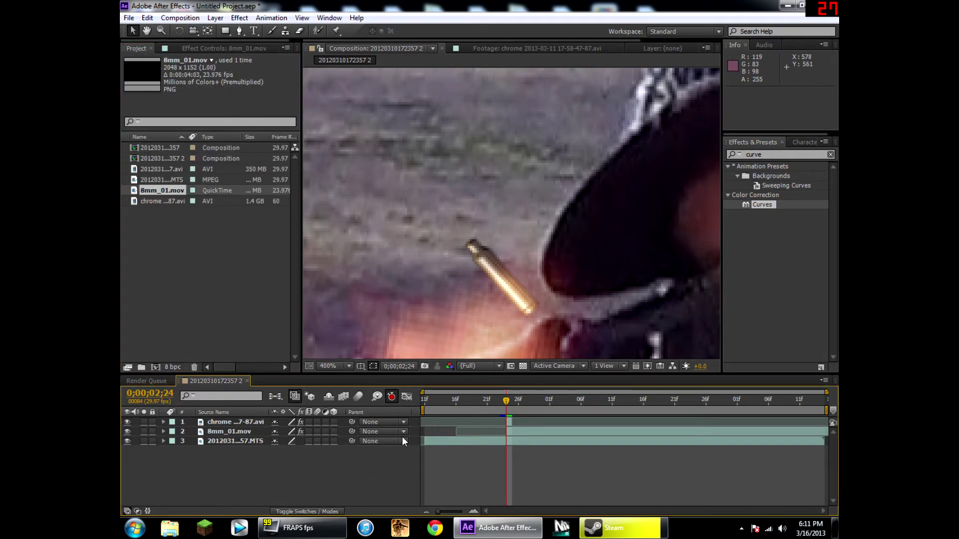
Examine up close how the shell blends with the rifle and the person's face at 0;00;02;24
{"action": "scroll", "coordinate": [495, 244], "scroll_direction": "down", "scroll_amount": 2}
{"action": "left_click_drag", "start_coordinate": [519, 269], "coordinate": [457, 190]}
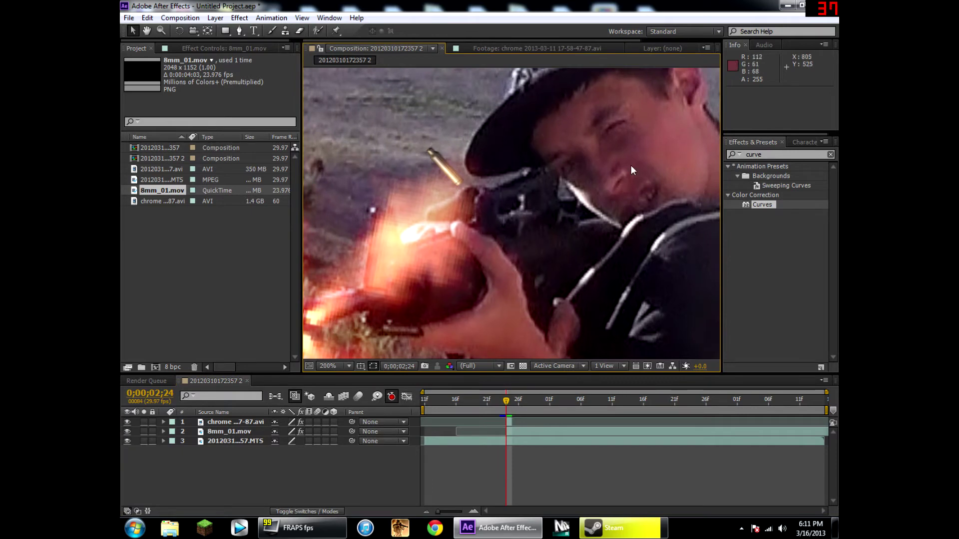
{"action": "scroll", "coordinate": [631, 166], "scroll_direction": "up", "scroll_amount": 3}
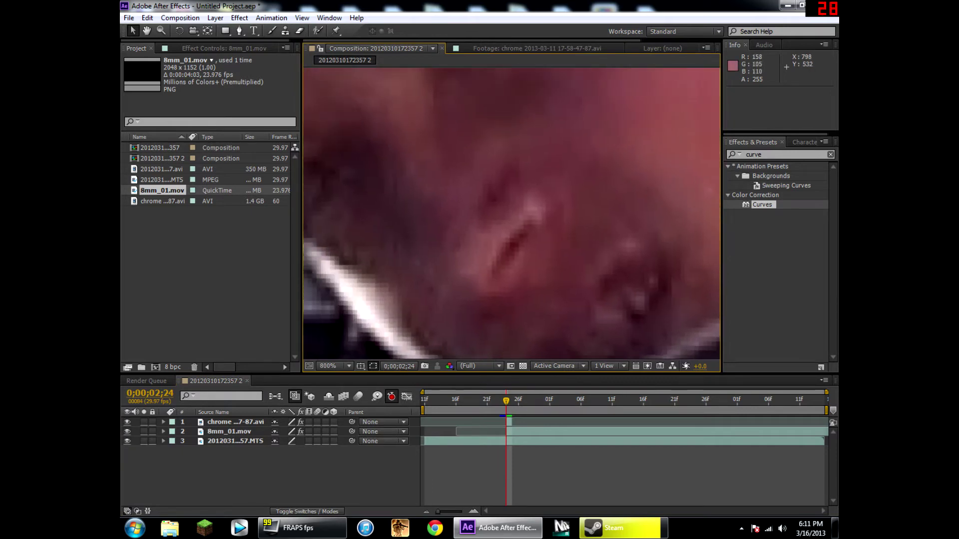
{"action": "scroll", "coordinate": [550, 212], "scroll_direction": "down", "scroll_amount": 1}
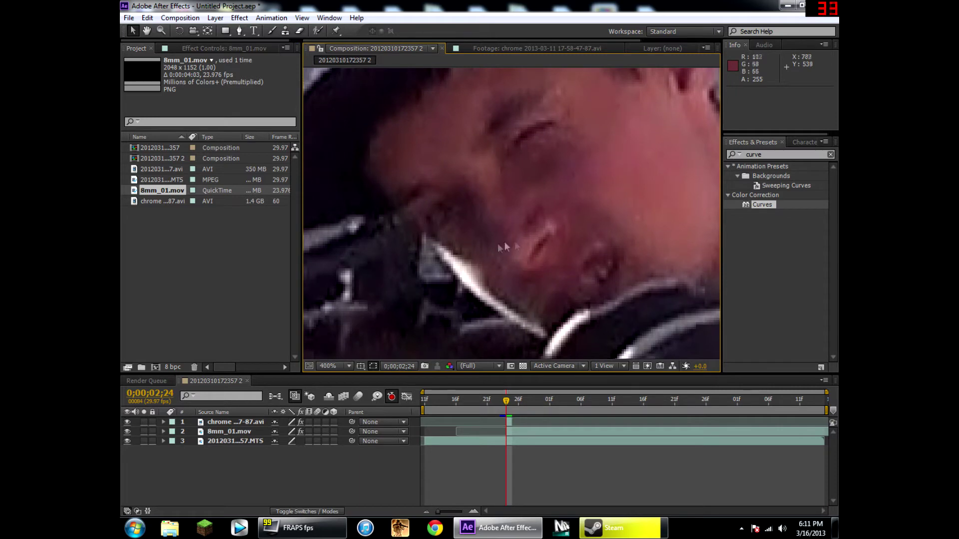
{"action": "scroll", "coordinate": [516, 243], "scroll_direction": "down", "scroll_amount": 1}
{"action": "left_click_drag", "start_coordinate": [489, 245], "coordinate": [578, 247]}
{"action": "scroll", "coordinate": [547, 252], "scroll_direction": "up", "scroll_amount": 2}
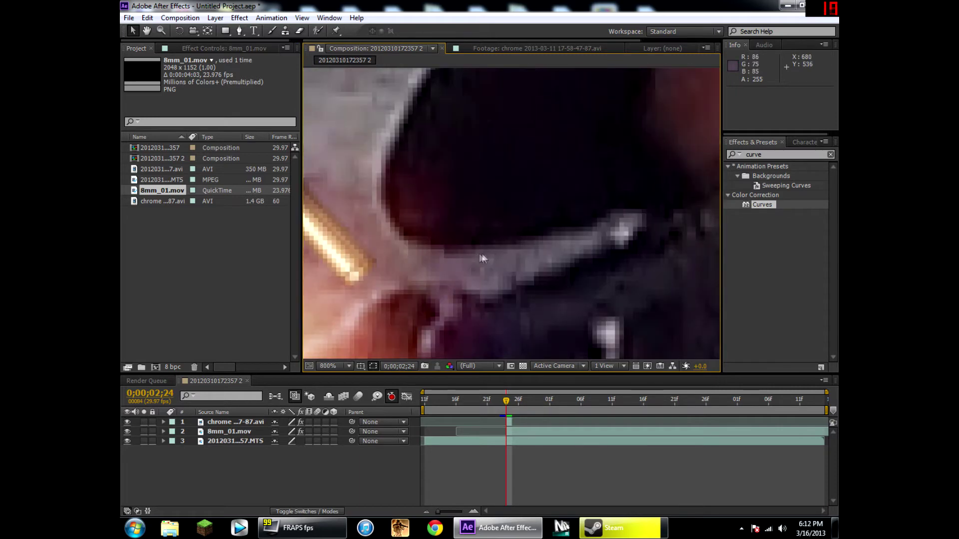
{"action": "scroll", "coordinate": [484, 253], "scroll_direction": "down", "scroll_amount": 2}
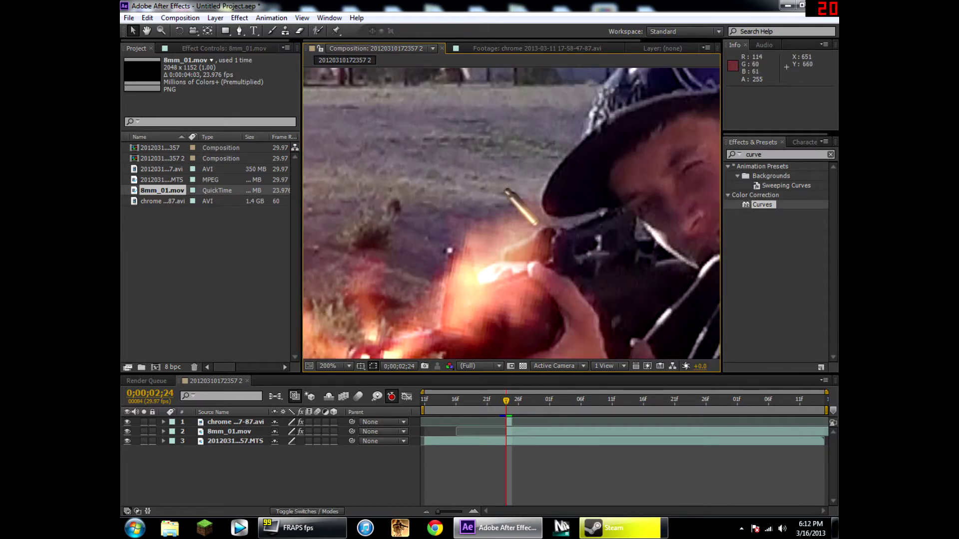
{"action": "left_click_drag", "start_coordinate": [600, 235], "coordinate": [586, 215]}
Reveal the Transform properties of 8mm_01.mov and reset its Position and Scale keyframes at 0;00;02;24
{"action": "left_click", "coordinate": [543, 432]}
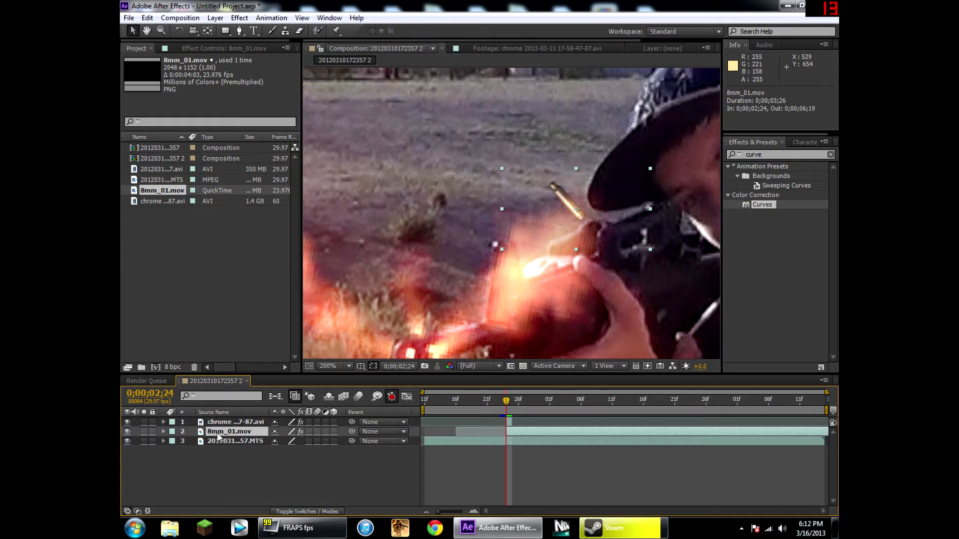
{"action": "left_click", "coordinate": [164, 432]}
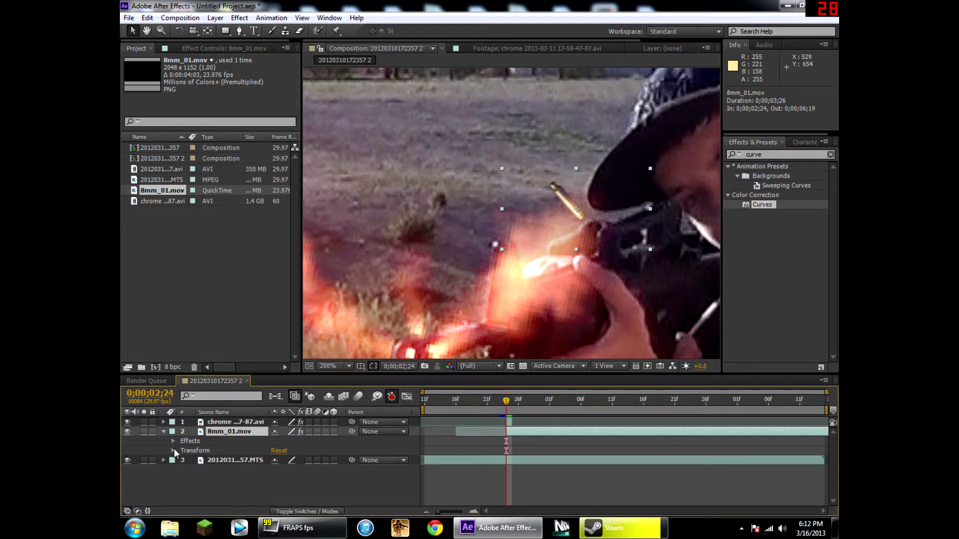
{"action": "left_click", "coordinate": [173, 451]}
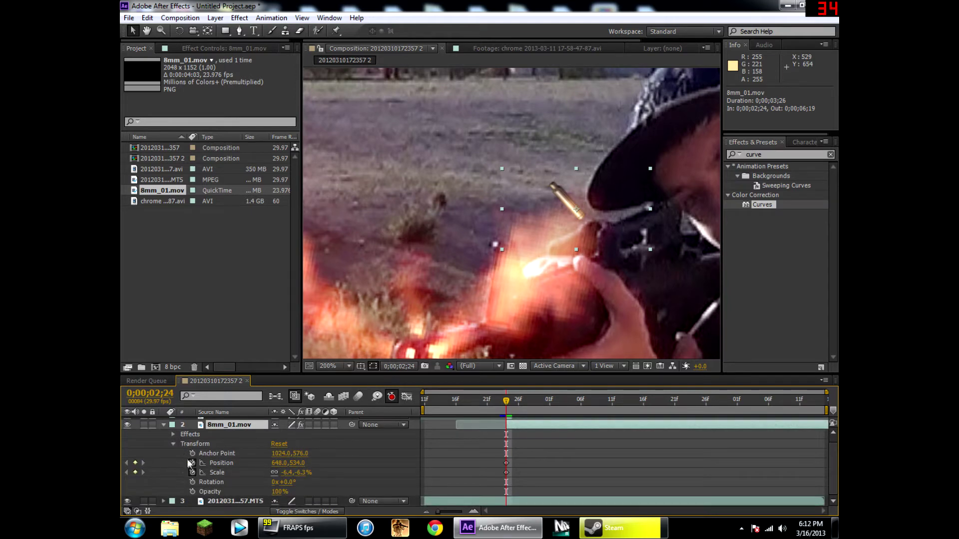
{"action": "left_click", "coordinate": [192, 463]}
{"action": "left_click", "coordinate": [192, 472]}
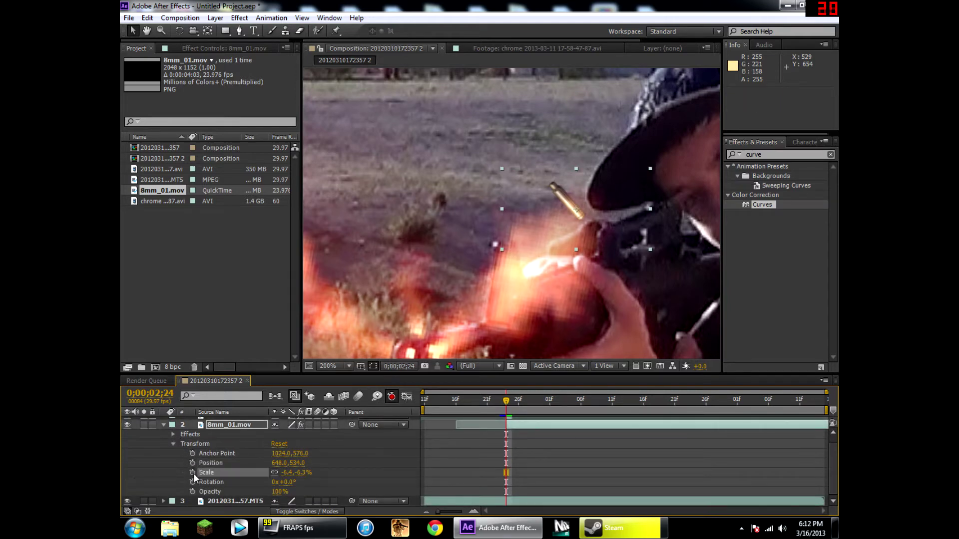
{"action": "left_click", "coordinate": [191, 463]}
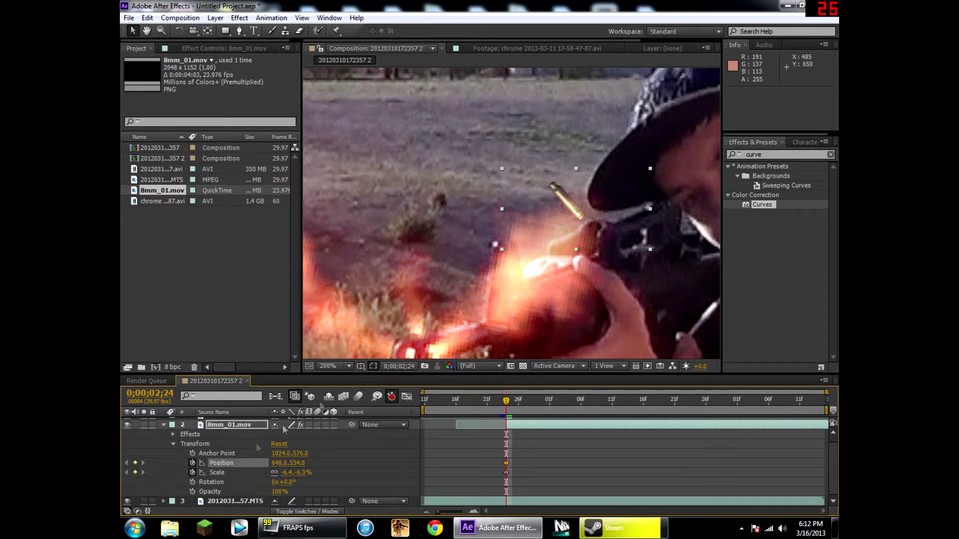
Try keyframing Rotation on 8mm_01.mov, turn it back off, and toggle the Position keyframing off and on
{"action": "left_click", "coordinate": [193, 482]}
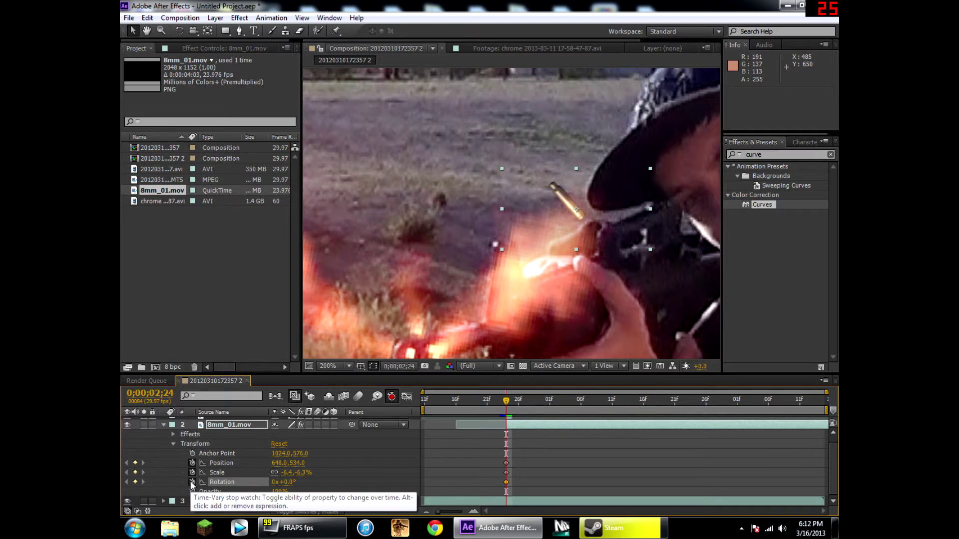
{"action": "left_click", "coordinate": [189, 482]}
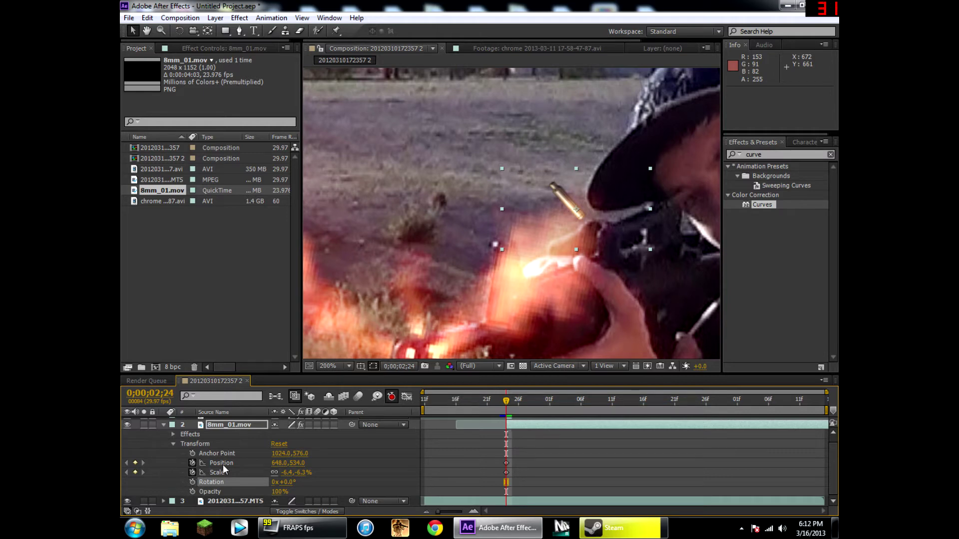
{"action": "left_click", "coordinate": [193, 463]}
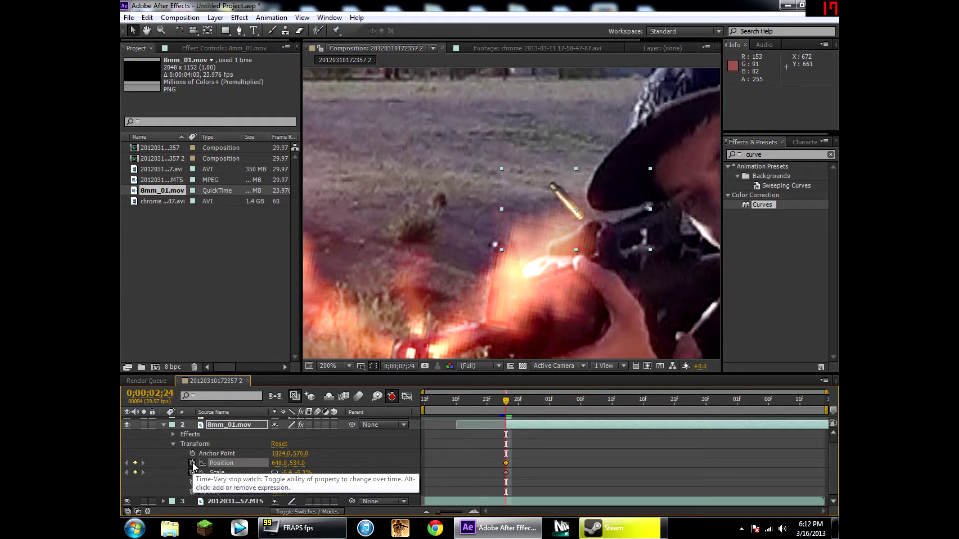
{"action": "left_click", "coordinate": [192, 462]}
{"action": "left_click", "coordinate": [217, 473]}
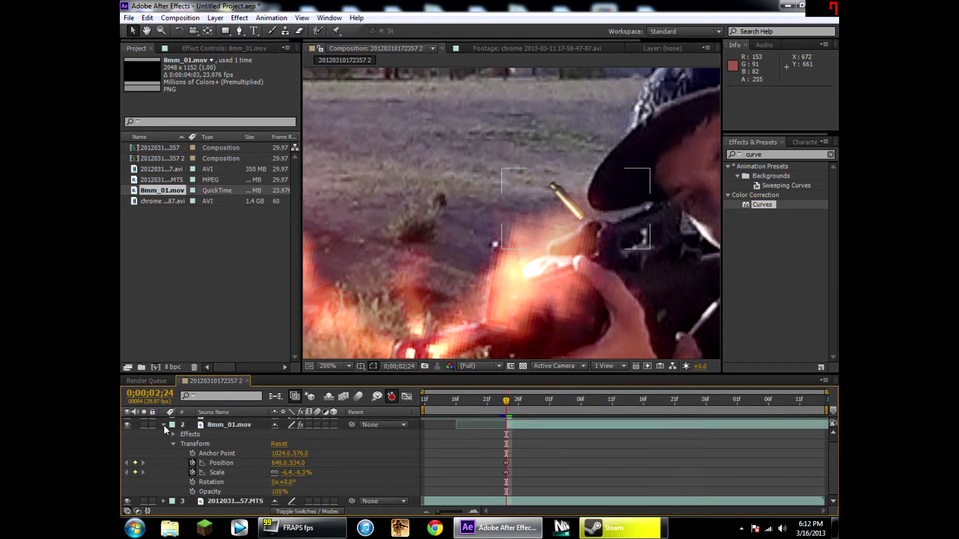
{"action": "left_click", "coordinate": [164, 424]}
{"action": "left_click", "coordinate": [164, 431]}
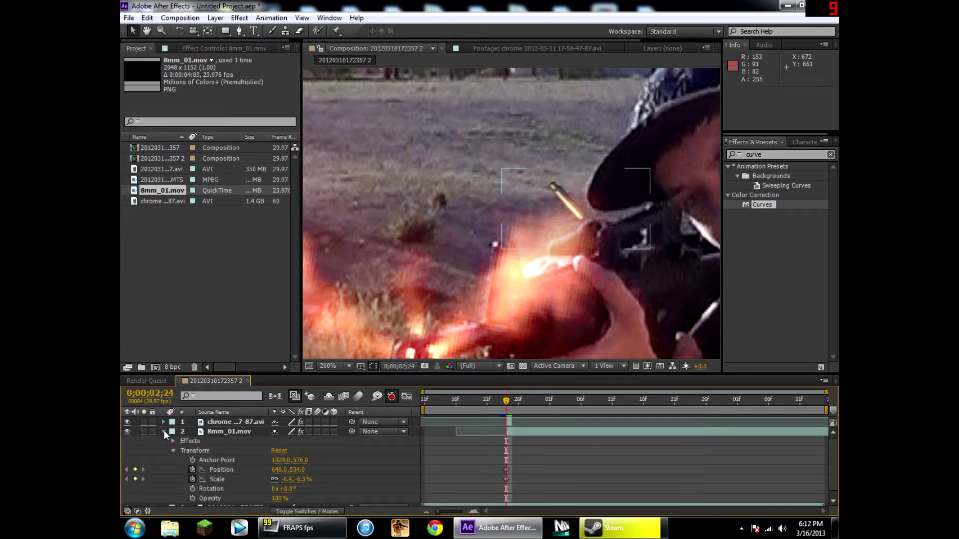
Collapse the Transform properties and the whole property list of the 8mm_01.mov layer
{"action": "scroll", "coordinate": [168, 435], "scroll_direction": "down", "scroll_amount": 1}
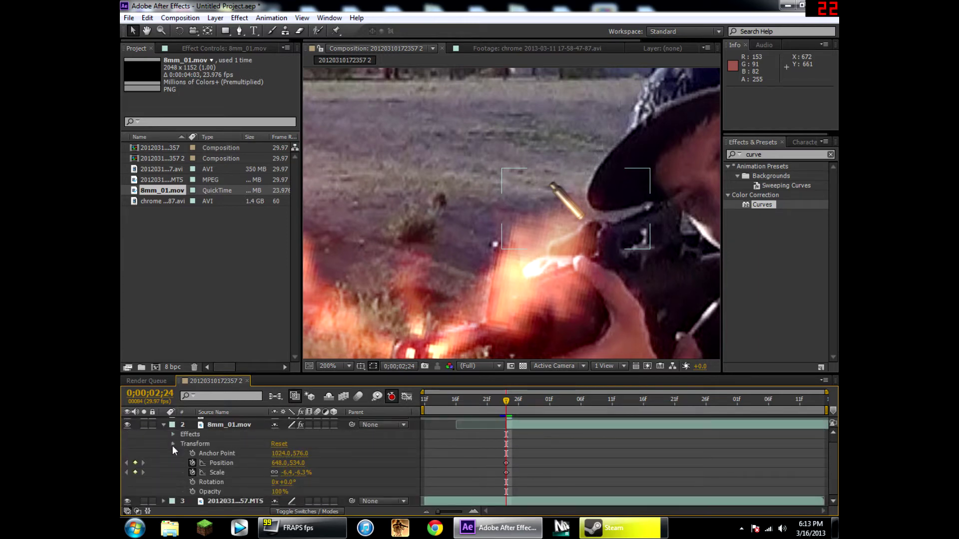
{"action": "left_click", "coordinate": [172, 445]}
{"action": "left_click", "coordinate": [171, 450]}
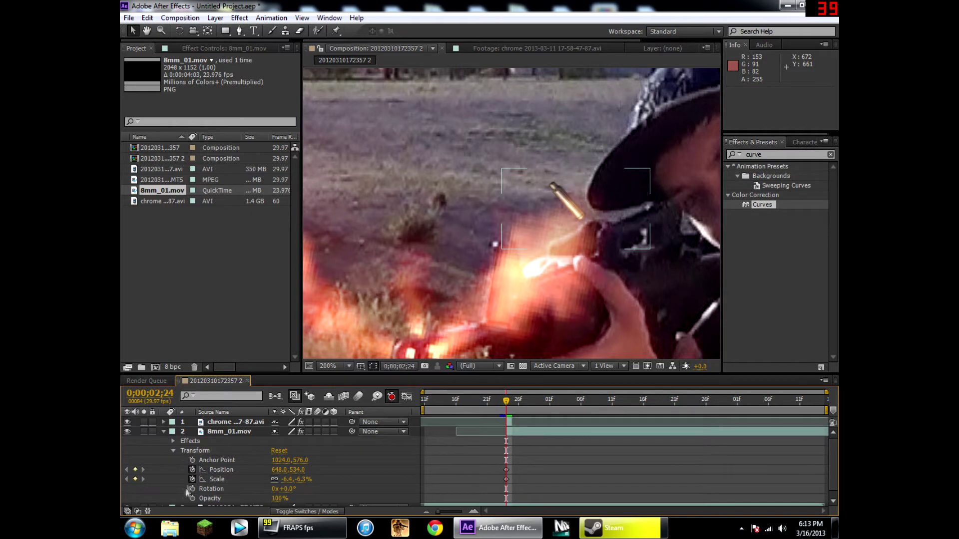
{"action": "left_click", "coordinate": [164, 431]}
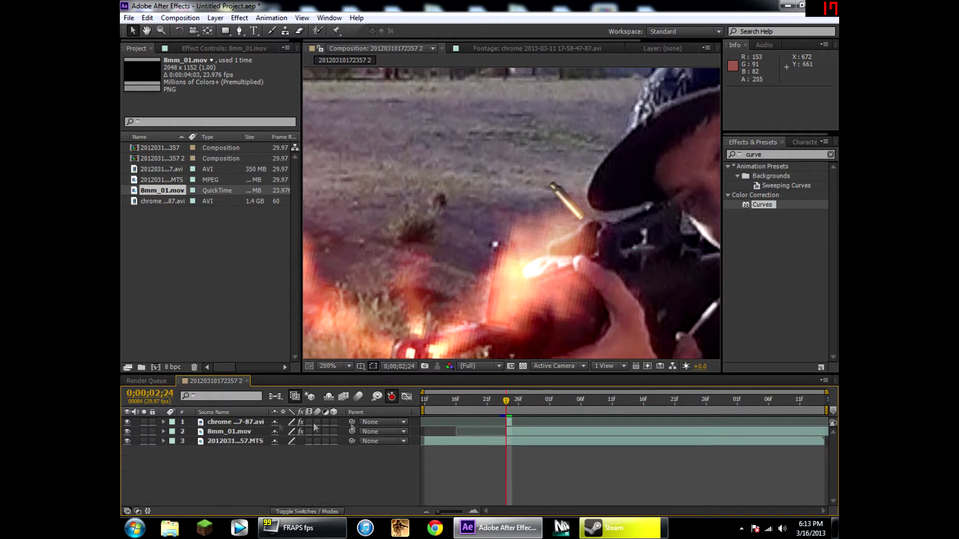
Temporarily extend 8mm_01.mov to 0;00;02;23, keyframe the shell's Position at about 689.5, 573.5 by the rifle, and trim the layer start to 0;00;02;24
{"action": "left_click", "coordinate": [510, 429]}
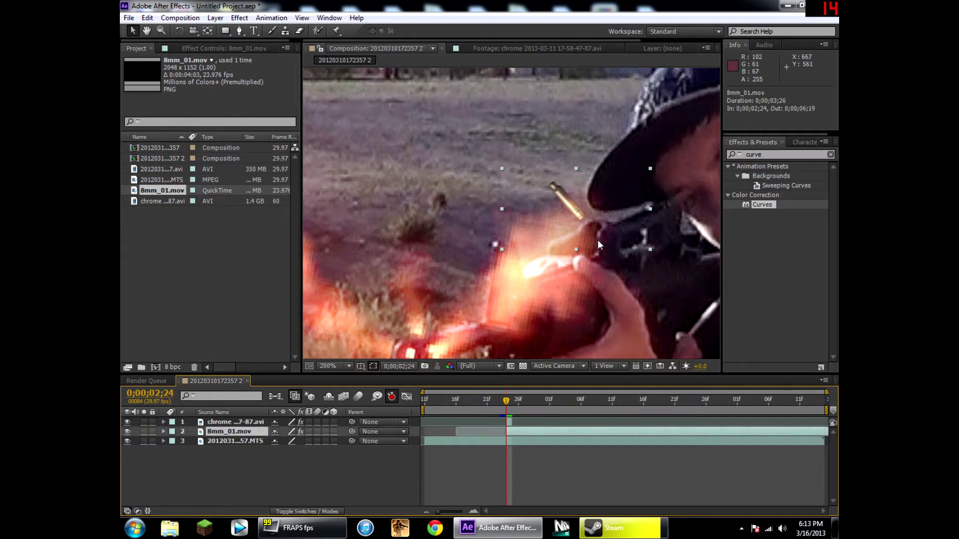
{"action": "key", "text": "Page_Up"}
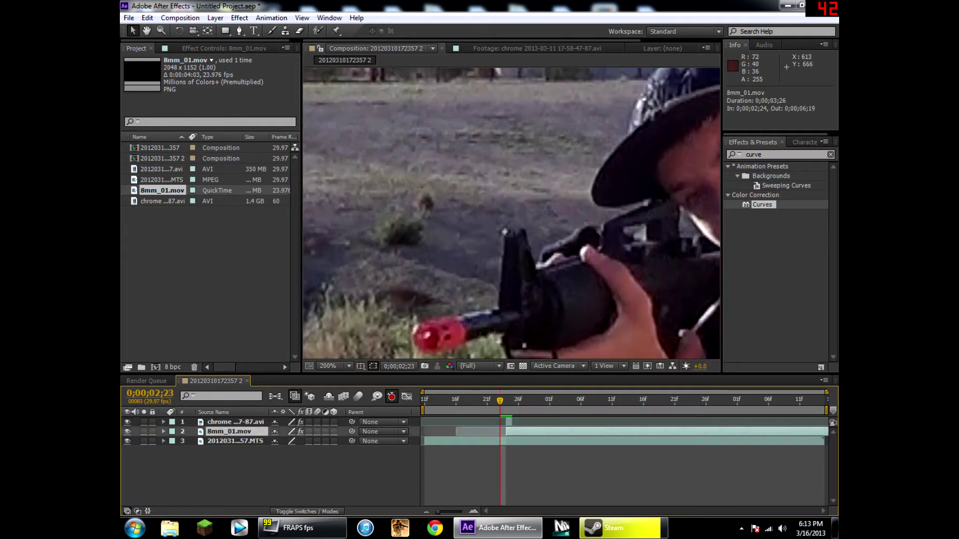
{"action": "key", "text": "alt+bracketleft"}
{"action": "left_click_drag", "start_coordinate": [597, 216], "coordinate": [643, 266]}
{"action": "key", "text": "Page_Down"}
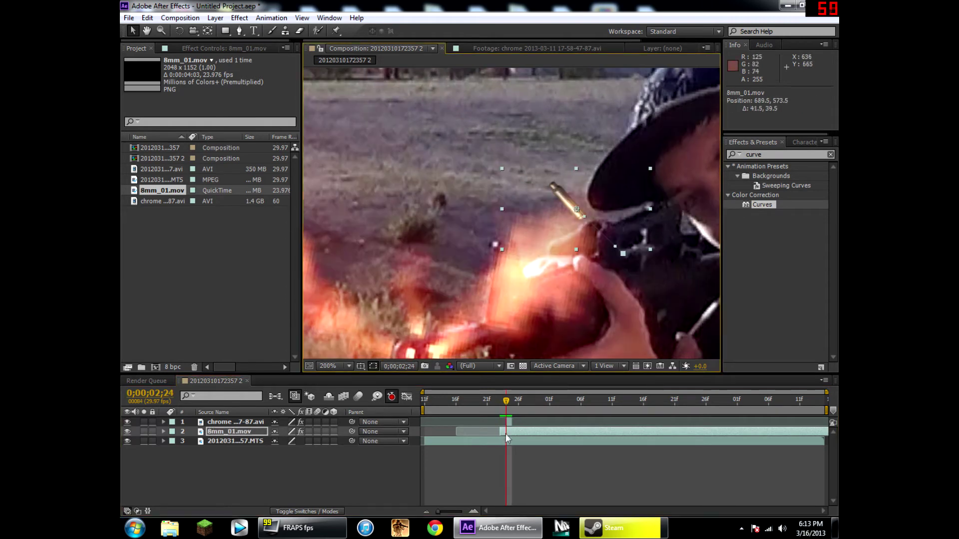
{"action": "left_click_drag", "start_coordinate": [501, 432], "coordinate": [509, 432]}
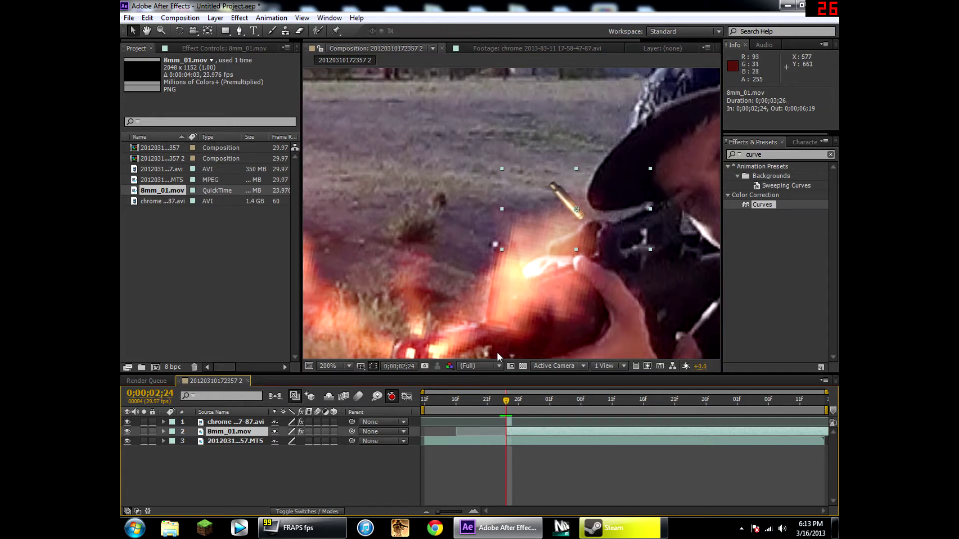
Enable motion blur for the composition, compare the shell with layer blur on, and switch the 8mm_01.mov layer's motion blur off
{"action": "left_click", "coordinate": [358, 397]}
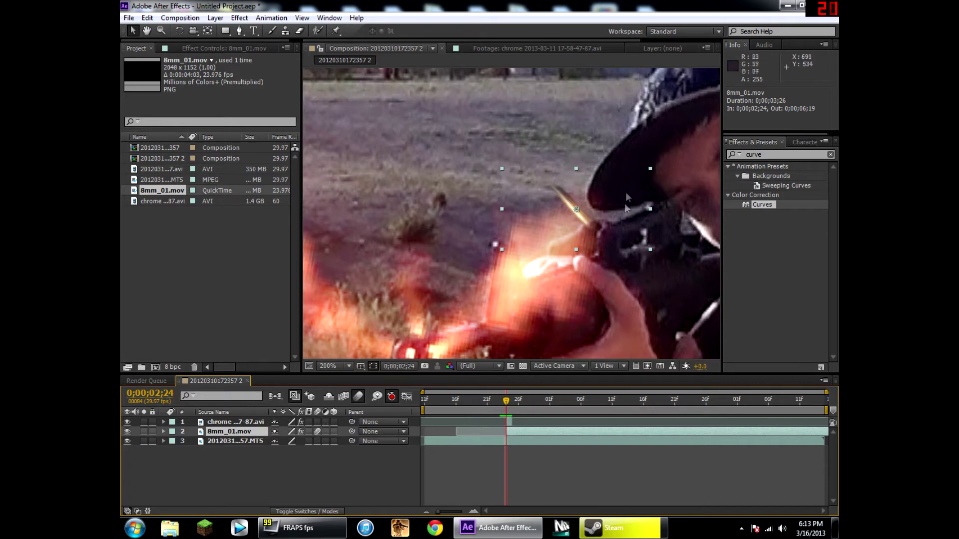
{"action": "key", "text": "Page_Up"}
{"action": "key", "text": "Page_Down"}
{"action": "left_click", "coordinate": [314, 432]}
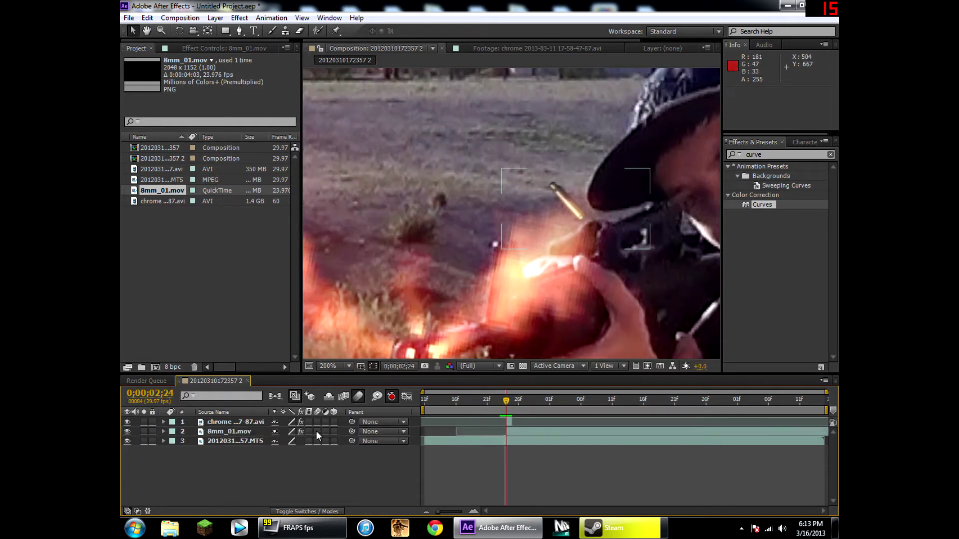
Keyframe the 8mm_01.mov shell's Position frame by frame from 0;00;02;25, arcing away from the rifle down to about 147.5, 881.5 at 0;00;03;02
{"action": "left_click", "coordinate": [516, 433]}
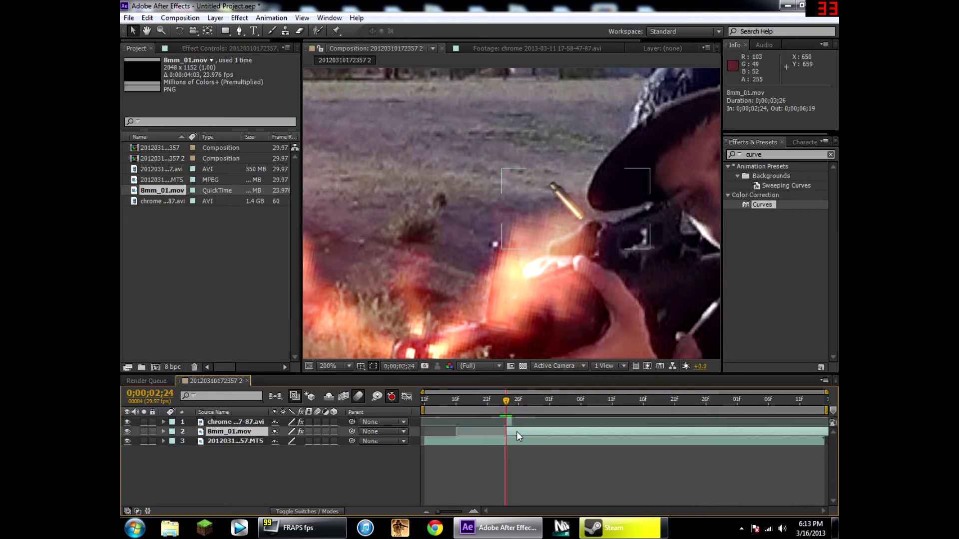
{"action": "key", "text": "Page_Down"}
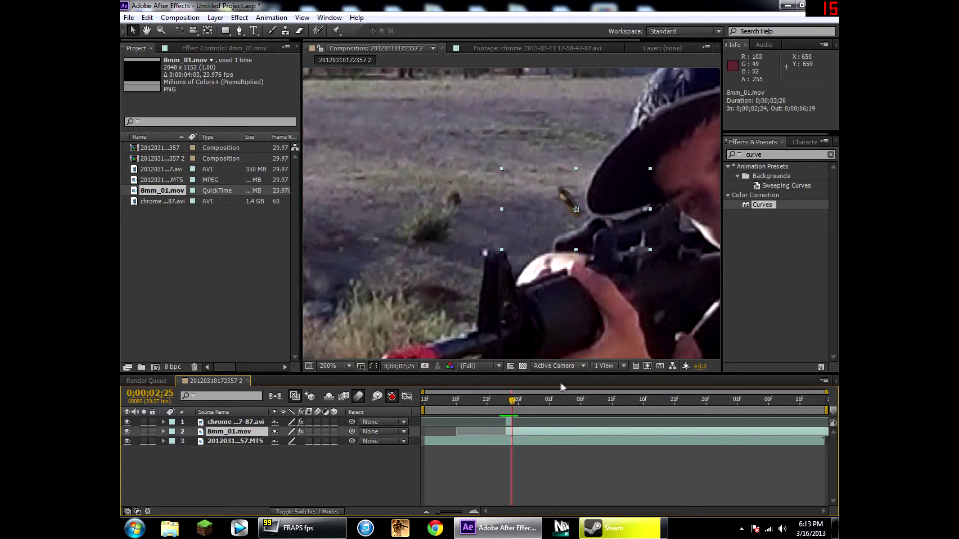
{"action": "left_click_drag", "start_coordinate": [604, 230], "coordinate": [540, 309]}
{"action": "key", "text": "Page_Down"}
{"action": "key", "text": "Page_Down"}
{"action": "key", "text": "Page_Down"}
{"action": "key", "text": "Page_Down"}
{"action": "key", "text": "Page_Down"}
{"action": "key", "text": "Page_Down"}
{"action": "key", "text": "Page_Down"}
{"action": "left_click", "coordinate": [832, 391]}
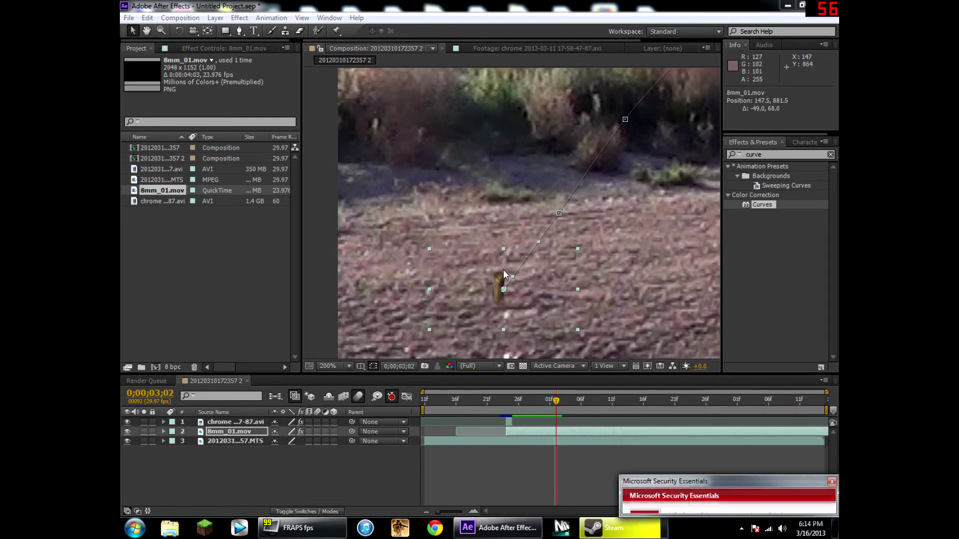
Continue the shell's Position keyframes up to 0;00;03;05 so it falls past the picture's lower-left corner, and deselect the layer
{"action": "left_click_drag", "start_coordinate": [557, 299], "coordinate": [636, 167]}
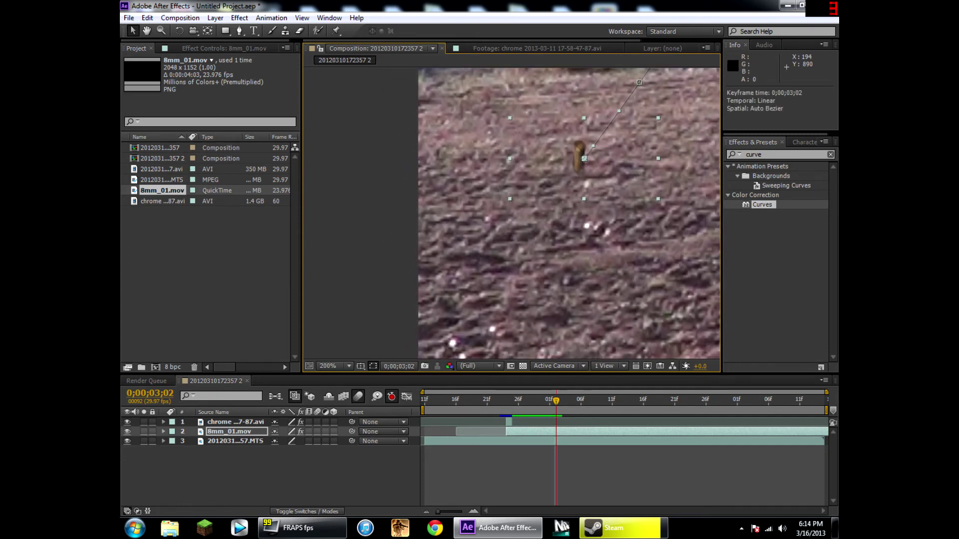
{"action": "left_click_drag", "start_coordinate": [584, 158], "coordinate": [522, 333]}
{"action": "key", "text": "Page_Down"}
{"action": "key", "text": "Page_Down"}
{"action": "key", "text": "Page_Down"}
{"action": "key", "text": "comma"}
{"action": "left_click_drag", "start_coordinate": [648, 151], "coordinate": [500, 265]}
{"action": "key", "text": "comma"}
{"action": "left_click_drag", "start_coordinate": [480, 193], "coordinate": [406, 241]}
{"action": "left_click", "coordinate": [325, 238]}
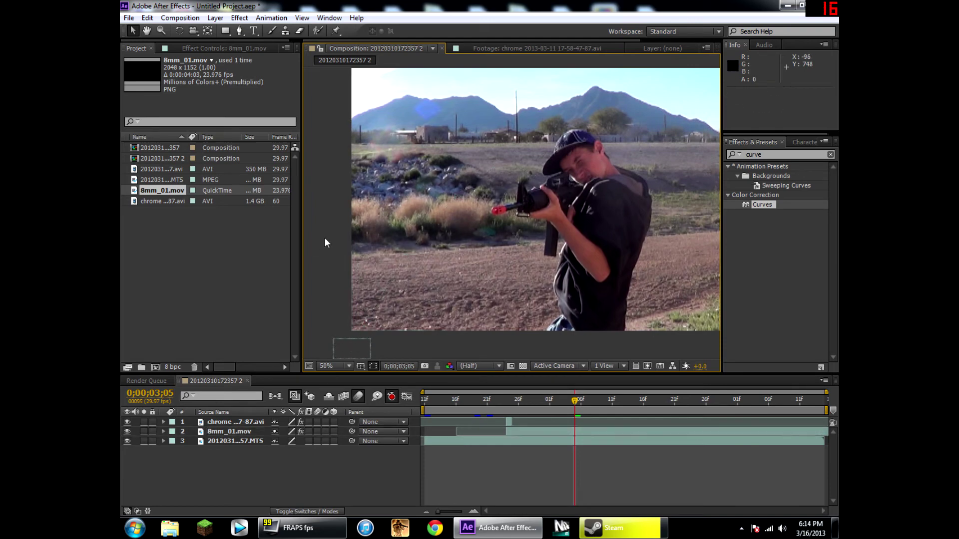
Trim the end of 8mm_01.mov at 0;00;03;05 and play a RAM preview of the shell's flight
{"action": "key", "text": "KP_0"}
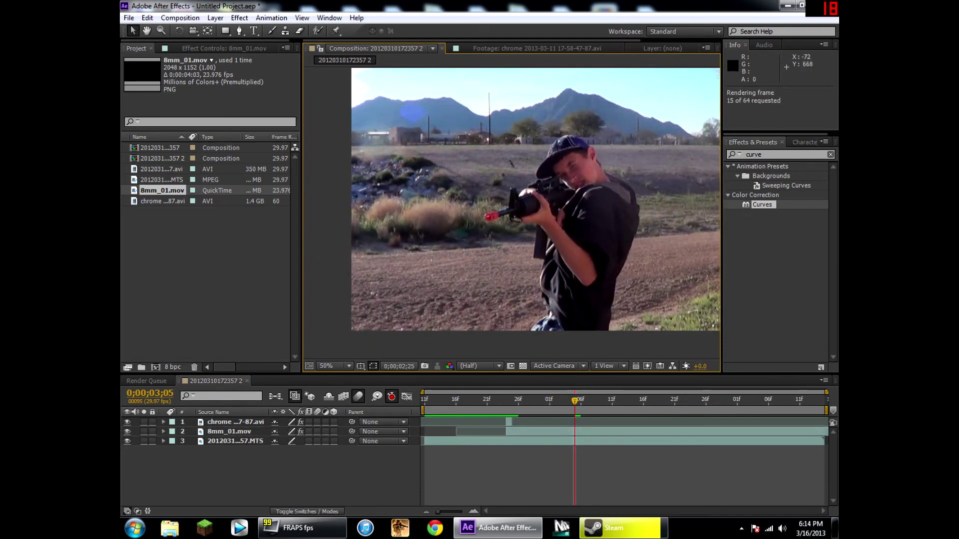
{"action": "key", "text": "space"}
{"action": "left_click", "coordinate": [576, 431]}
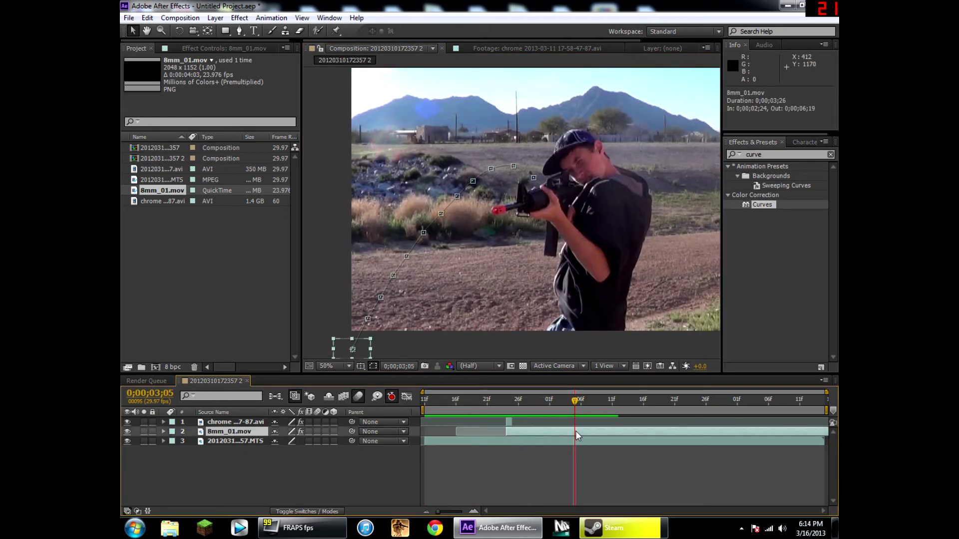
{"action": "key", "text": "alt+]"}
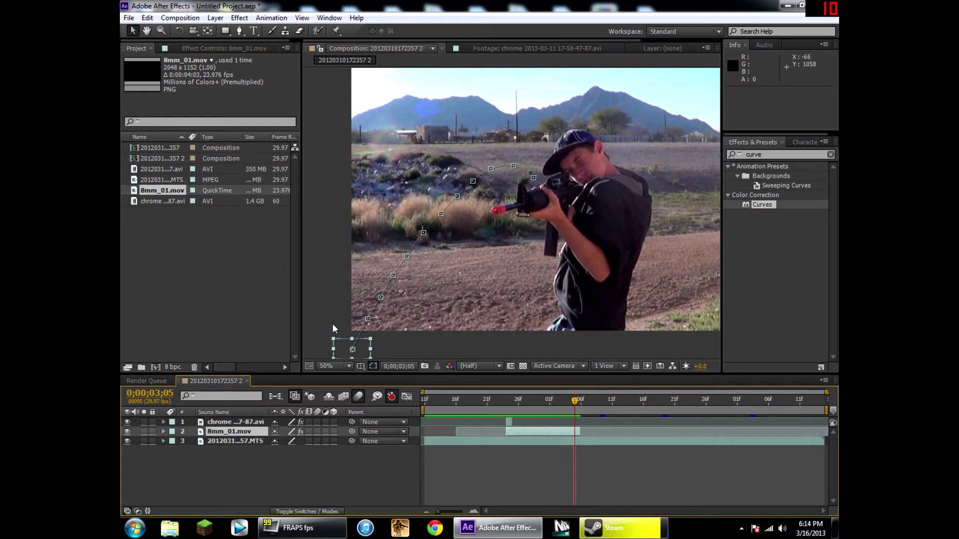
{"action": "key", "text": "space"}
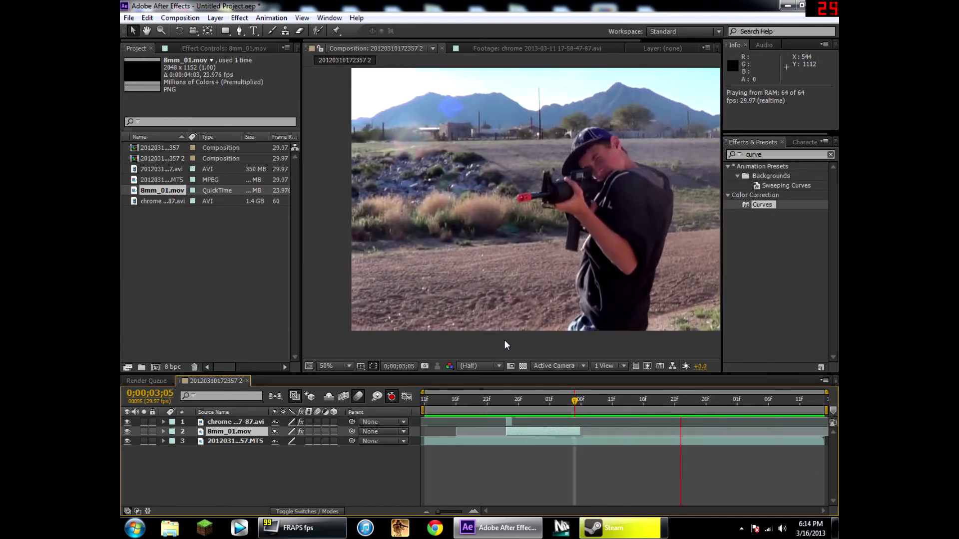
{"action": "key", "text": "space"}
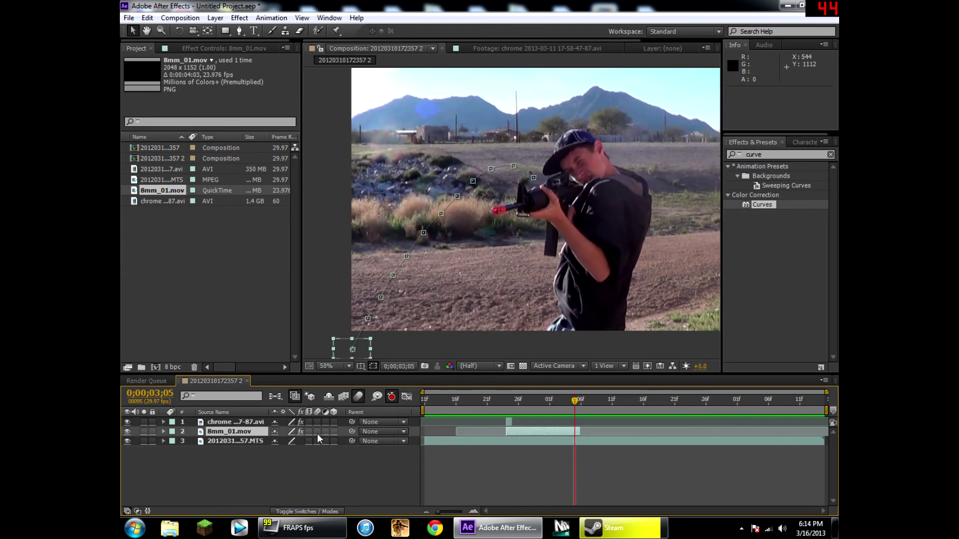
Check the muzzle flash and the shell's flight frame by frame, back and forth between about 0;00;02;15 and 0;00;03;04
{"action": "left_click", "coordinate": [334, 302]}
{"action": "key", "text": "Page_Up"}
{"action": "key", "text": "Page_Up"}
{"action": "key", "text": "Page_Up"}
{"action": "key", "text": "Page_Up"}
{"action": "key", "text": "Page_Up"}
{"action": "key", "text": "Page_Up"}
{"action": "key", "text": "Page_Up"}
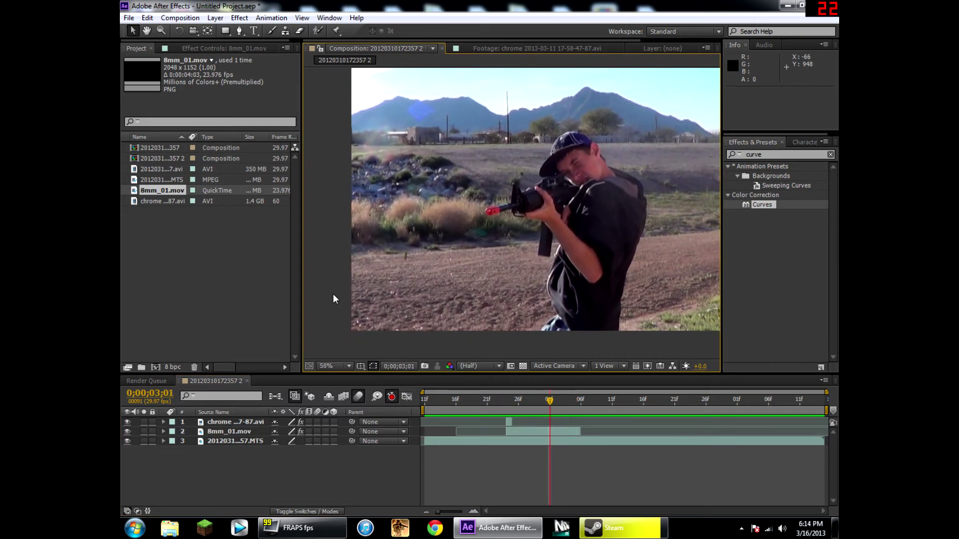
{"action": "key", "text": "Page_Up"}
{"action": "key", "text": "Page_Up"}
{"action": "key", "text": "Page_Up"}
{"action": "key", "text": "Page_Up"}
{"action": "key", "text": "Page_Up"}
{"action": "key", "text": "Page_Down"}
{"action": "key", "text": "Page_Down"}
{"action": "key", "text": "Page_Down"}
{"action": "key", "text": "Page_Down"}
{"action": "key", "text": "Page_Down"}
{"action": "key", "text": "Page_Down"}
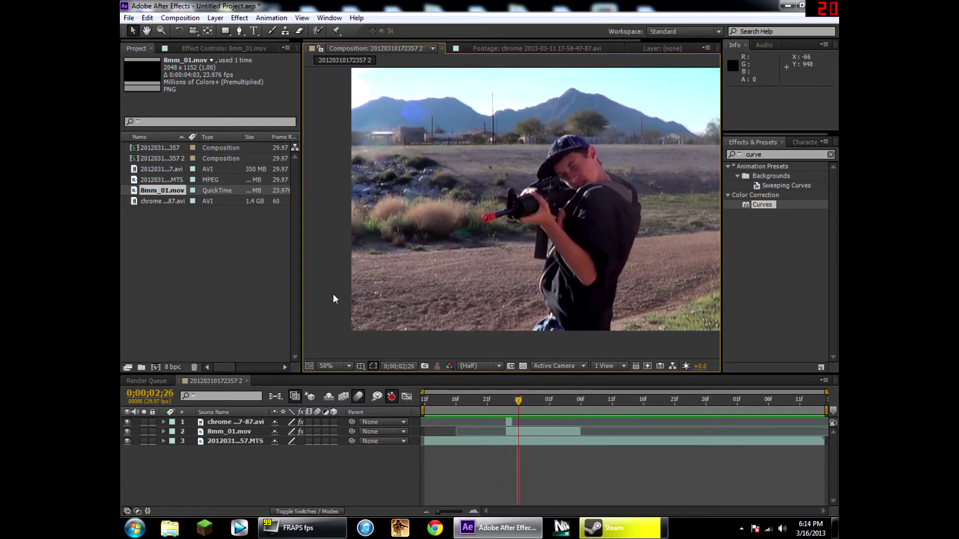
{"action": "key", "text": "Page_Down"}
{"action": "key", "text": "Page_Down"}
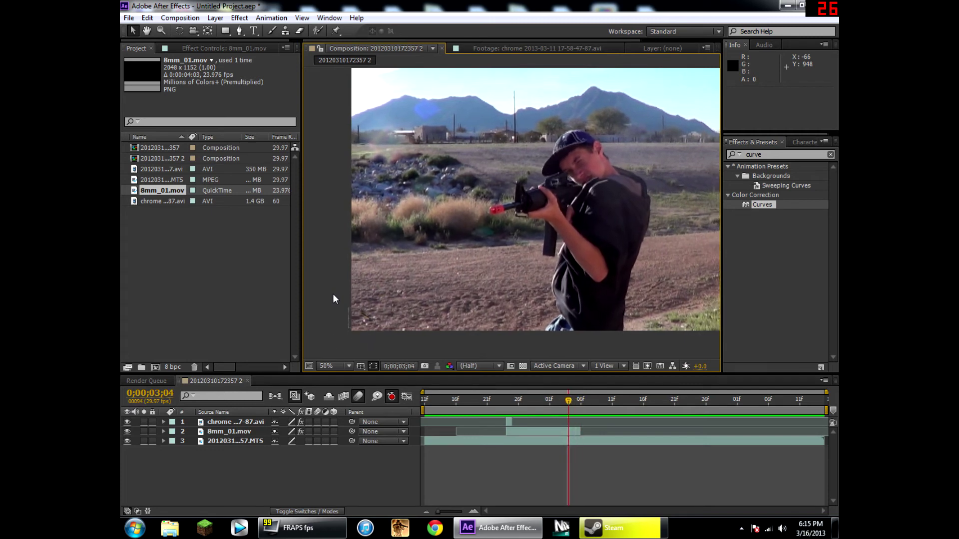
{"action": "key", "text": "Page_Up"}
{"action": "key", "text": "Page_Up"}
{"action": "key", "text": "Page_Up"}
{"action": "key", "text": "Page_Up"}
{"action": "key", "text": "Page_Up"}
{"action": "key", "text": "Page_Up"}
{"action": "key", "text": "Page_Up"}
{"action": "key", "text": "Page_Up"}
{"action": "key", "text": "Page_Up"}
{"action": "key", "text": "Page_Up"}
{"action": "key", "text": "Page_Up"}
{"action": "key", "text": "Page_Up"}
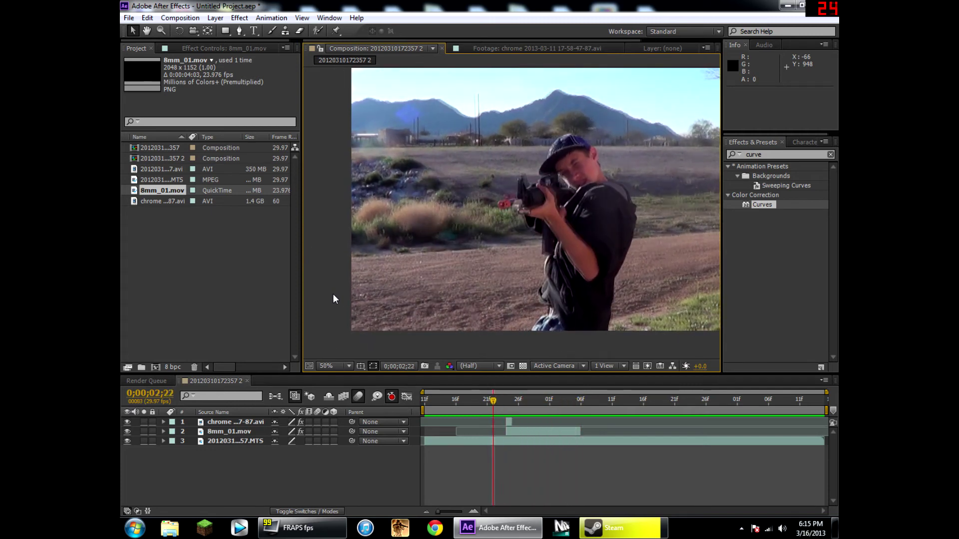
{"action": "key", "text": "Page_Up"}
{"action": "key", "text": "Page_Up"}
{"action": "key", "text": "Page_Up"}
{"action": "key", "text": "Page_Up"}
{"action": "key", "text": "Page_Down"}
{"action": "key", "text": "Page_Down"}
{"action": "key", "text": "Page_Down"}
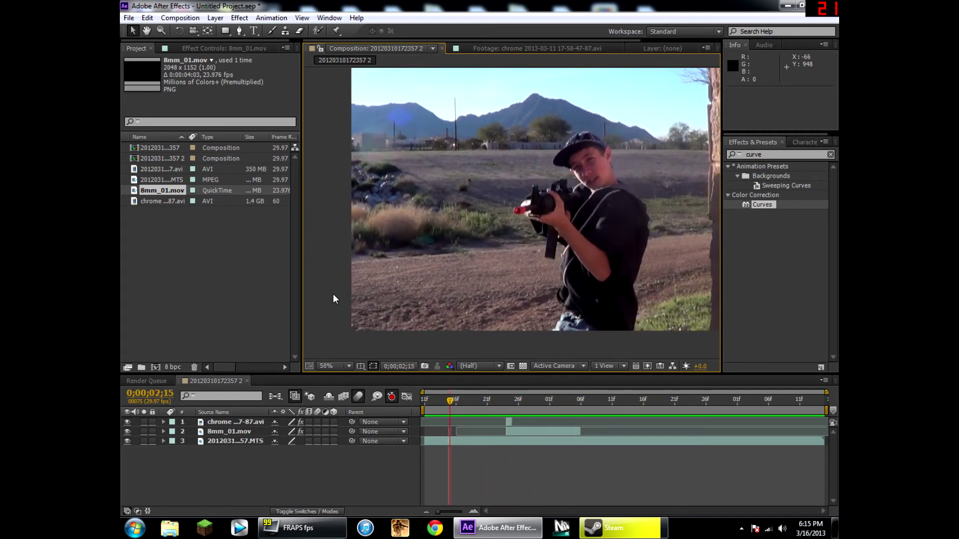
{"action": "key", "text": "Page_Down"}
{"action": "key", "text": "Page_Down"}
{"action": "key", "text": "Page_Down"}
{"action": "key", "text": "Page_Down"}
{"action": "key", "text": "Page_Down"}
{"action": "key", "text": "Page_Down"}
{"action": "key", "text": "Page_Down"}
{"action": "key", "text": "Page_Down"}
{"action": "key", "text": "Page_Down"}
{"action": "key", "text": "Page_Down"}
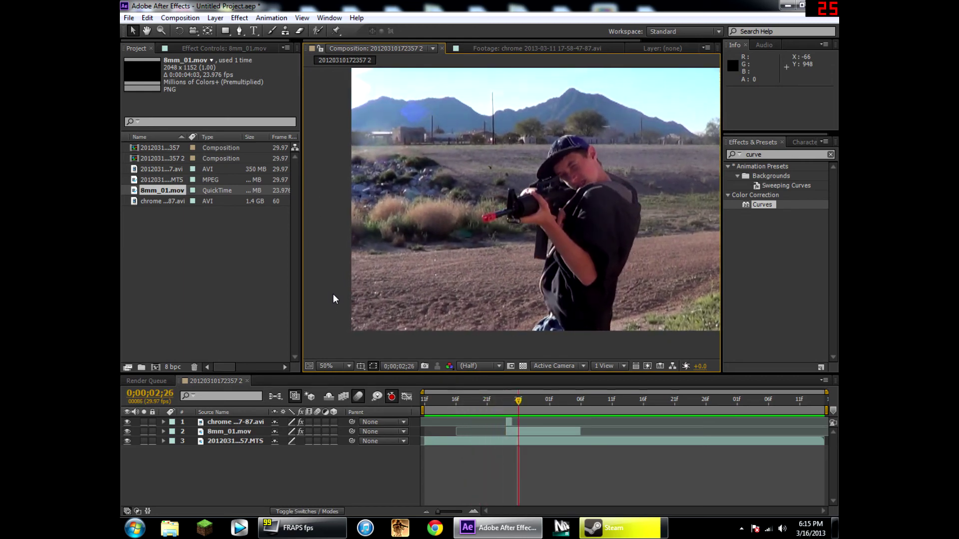
{"action": "key", "text": "Page_Down"}
{"action": "key", "text": "Page_Down"}
{"action": "key", "text": "Page_Down"}
{"action": "key", "text": "Page_Down"}
{"action": "key", "text": "Page_Down"}
{"action": "key", "text": "Page_Up"}
{"action": "key", "text": "Page_Up"}
{"action": "key", "text": "Page_Up"}
{"action": "key", "text": "Page_Up"}
{"action": "key", "text": "Page_Up"}
{"action": "key", "text": "Page_Up"}
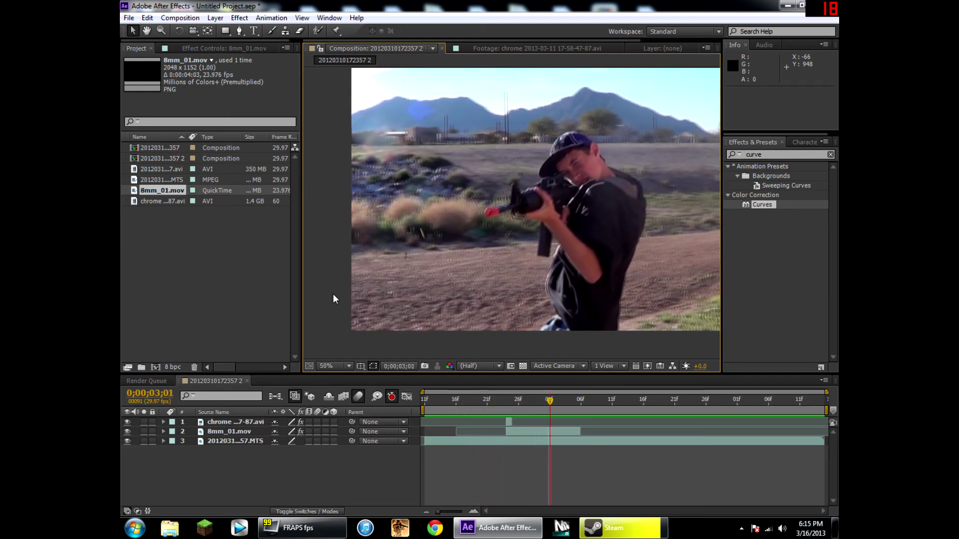
{"action": "key", "text": "Page_Up"}
{"action": "key", "text": "Page_Up"}
{"action": "key", "text": "Page_Up"}
{"action": "key", "text": "Page_Up"}
{"action": "key", "text": "Page_Up"}
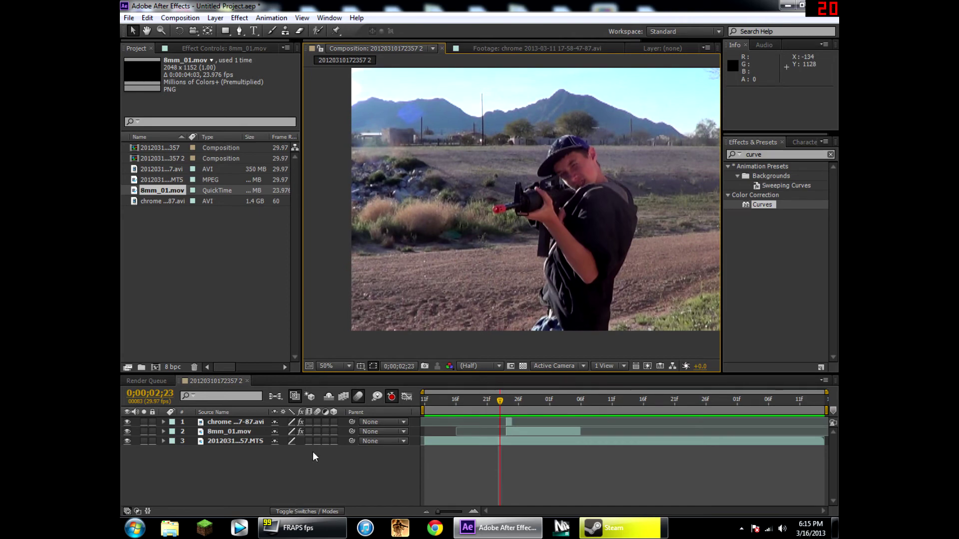
Enable motion blur on the 8mm_01.mov layer, play the preview, and set the current time to 0;00;02;24
{"action": "left_click", "coordinate": [318, 432]}
{"action": "key", "text": "space"}
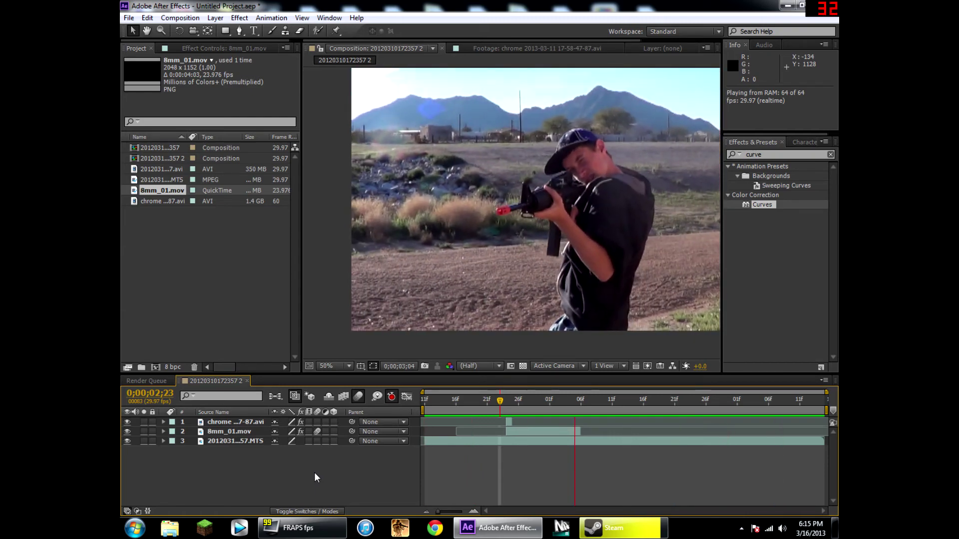
{"action": "key", "text": "space"}
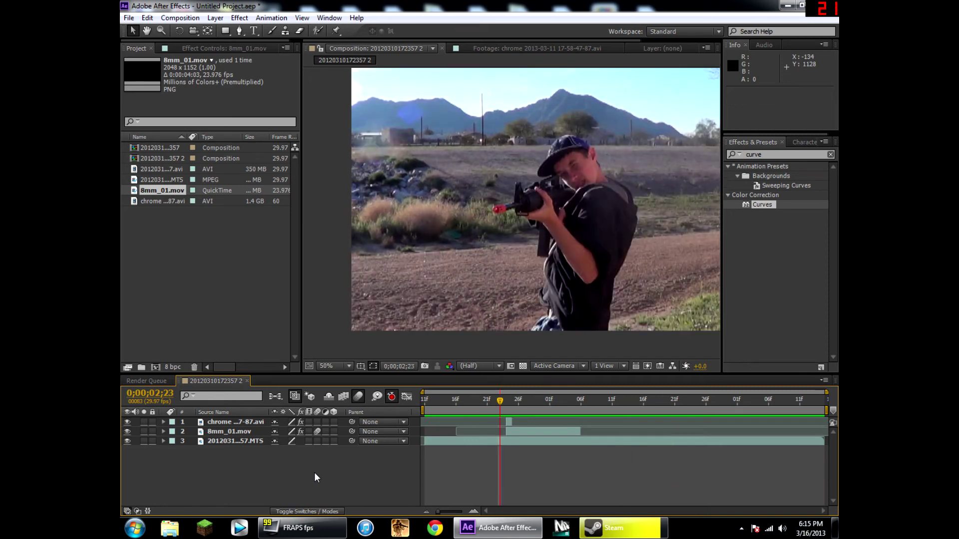
{"action": "mouse_move", "coordinate": [500, 399]}
{"action": "left_mouse_down"}
{"action": "mouse_move", "coordinate": [570, 400]}
{"action": "mouse_move", "coordinate": [508, 401]}
{"action": "left_mouse_up"}
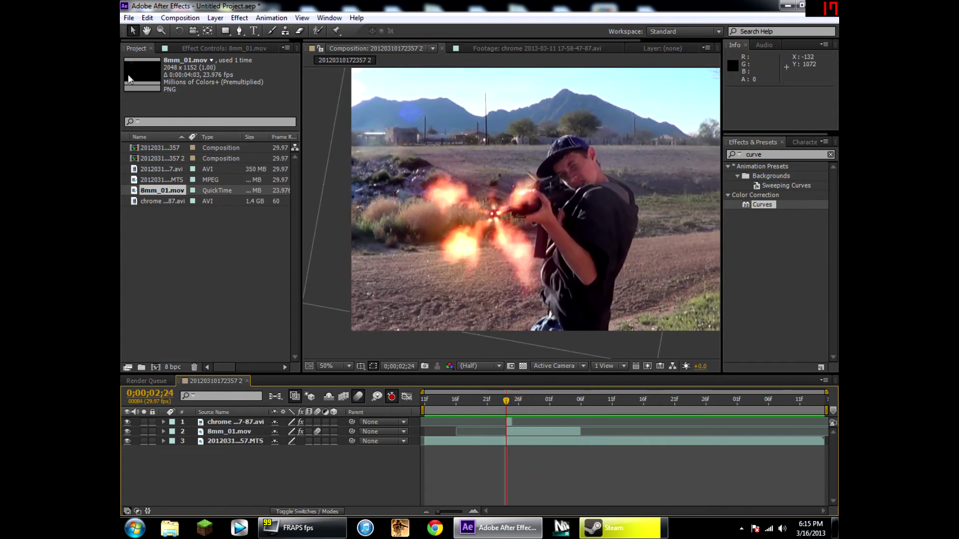
Start importing multiple files and browse the Downloads folder to the NCCinema Gunpack archive
{"action": "left_click", "coordinate": [128, 18]}
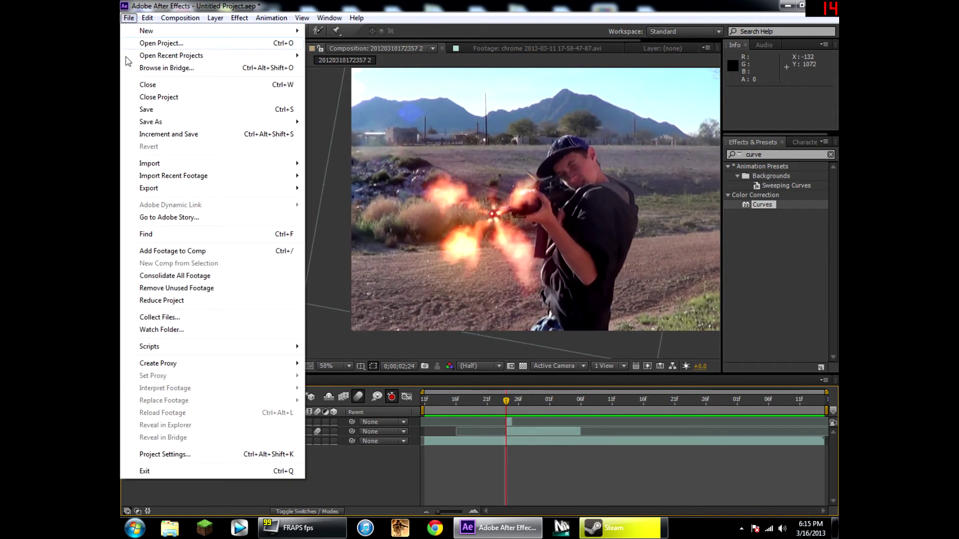
{"action": "mouse_move", "coordinate": [151, 165]}
{"action": "left_click", "coordinate": [420, 175]}
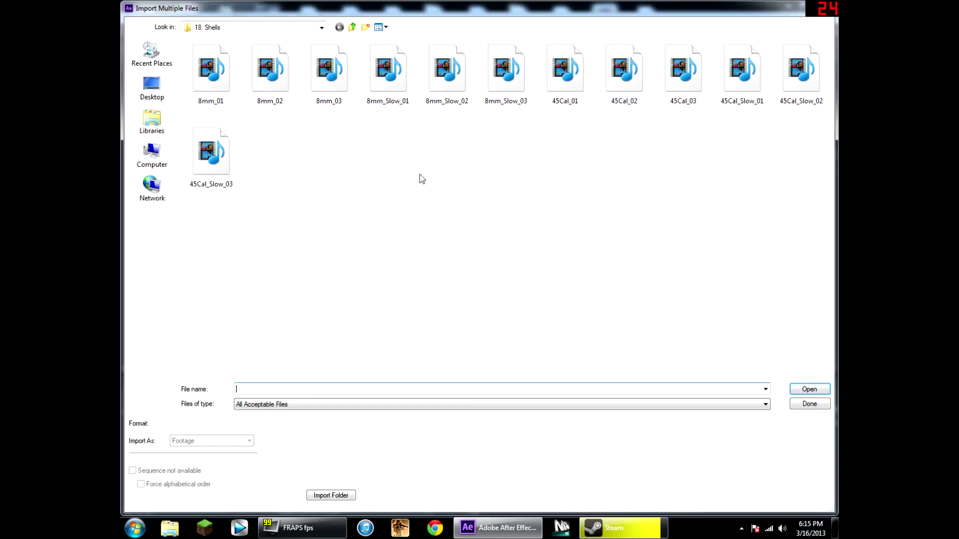
{"action": "left_click", "coordinate": [321, 28]}
{"action": "scroll", "coordinate": [232, 79], "scroll_direction": "up", "scroll_amount": 2}
{"action": "scroll", "coordinate": [231, 80], "scroll_direction": "up", "scroll_amount": 1}
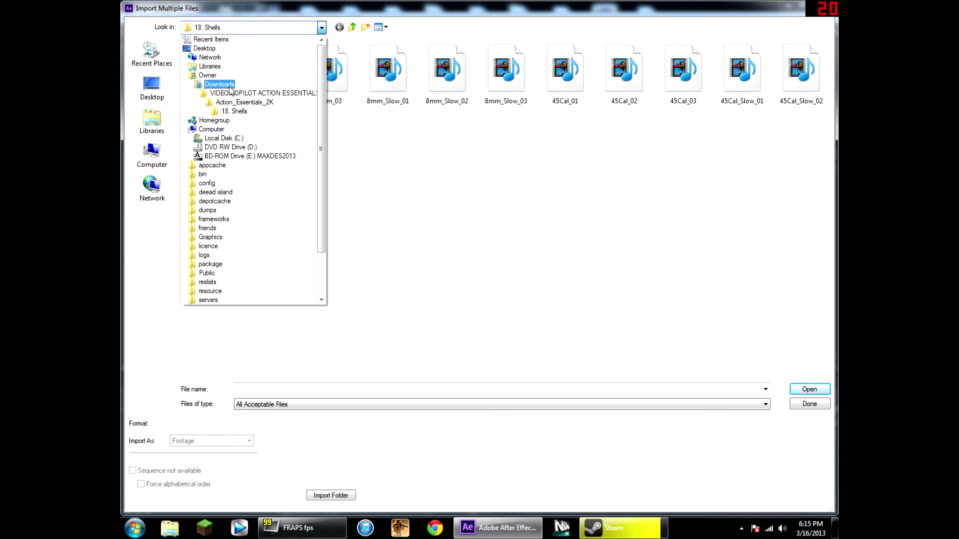
{"action": "left_click", "coordinate": [224, 84]}
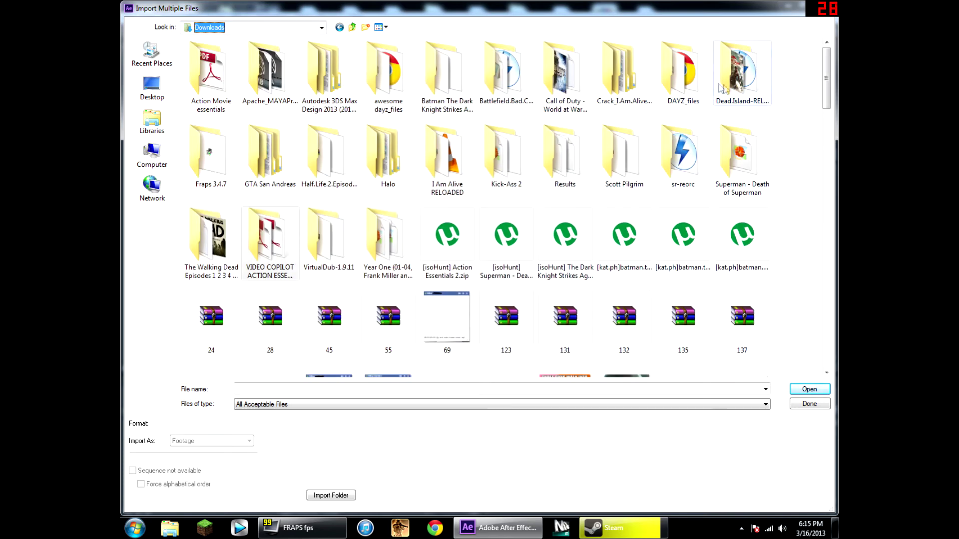
{"action": "left_click", "coordinate": [805, 231]}
{"action": "scroll", "coordinate": [807, 232], "scroll_direction": "down", "scroll_amount": 10}
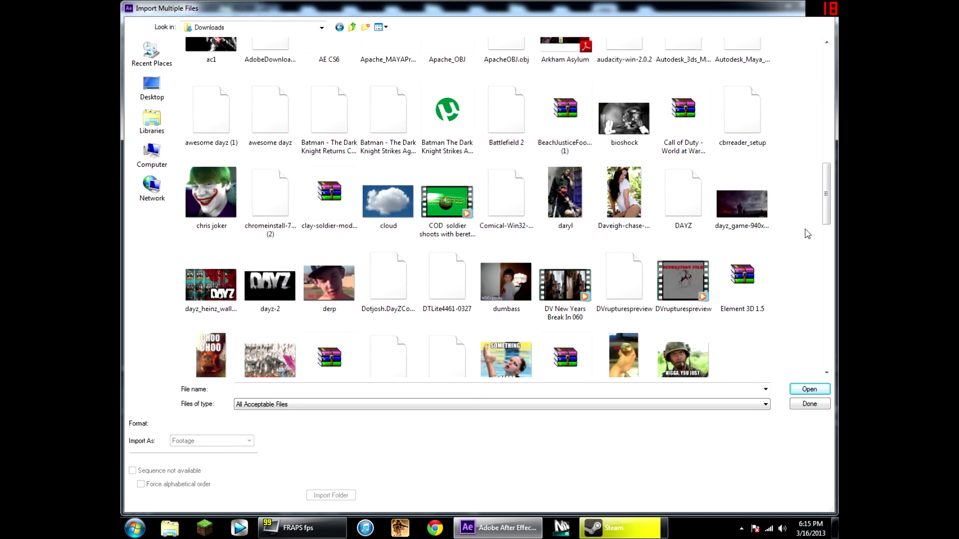
{"action": "scroll", "coordinate": [808, 233], "scroll_direction": "down", "scroll_amount": 2}
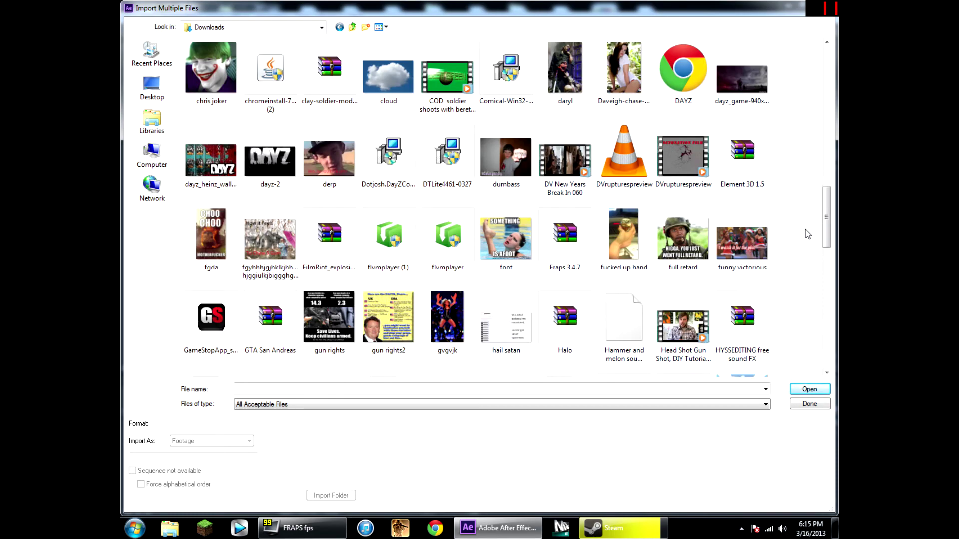
{"action": "scroll", "coordinate": [808, 234], "scroll_direction": "down", "scroll_amount": 2}
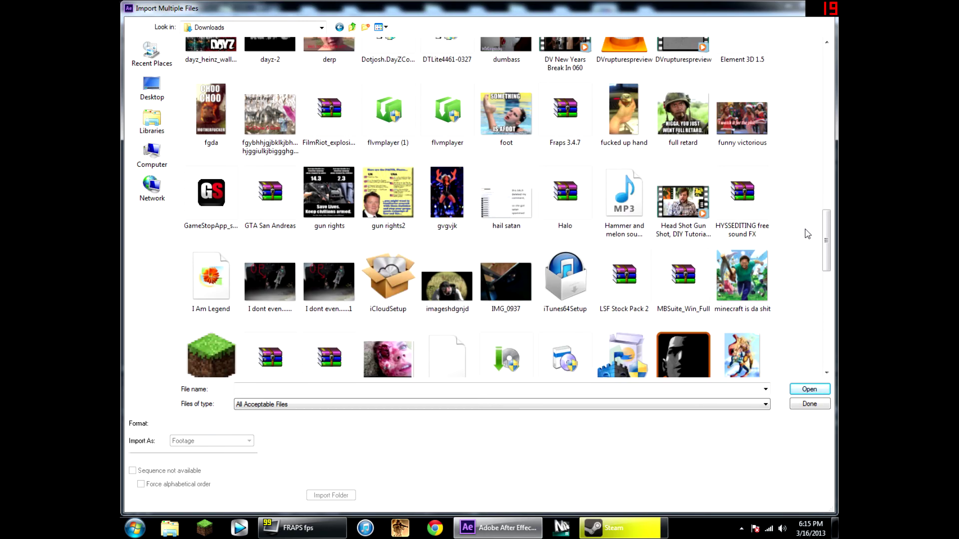
{"action": "scroll", "coordinate": [808, 234], "scroll_direction": "down", "scroll_amount": 2}
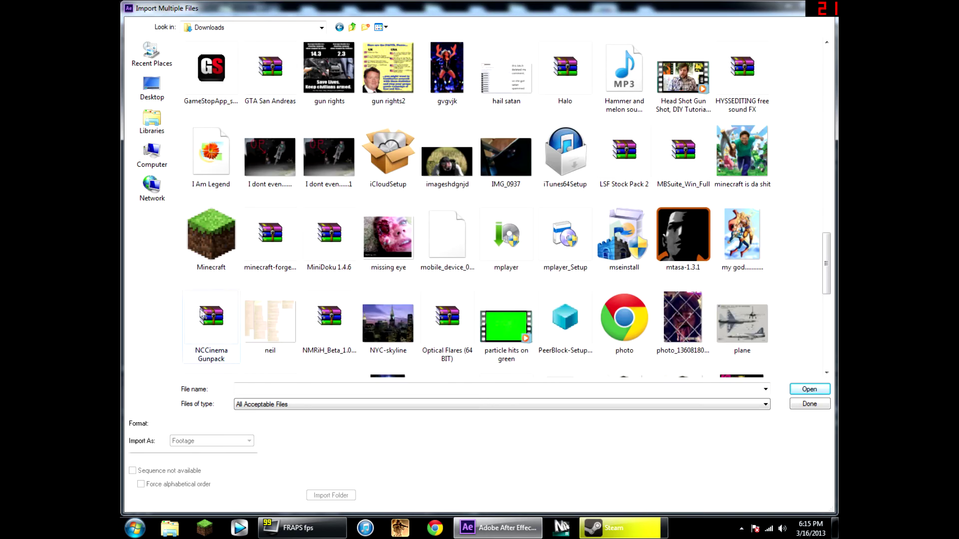
Try to import the NCCinema Gunpack archive directly, open it in WinRAR instead, and close the import dialog
{"action": "double_click", "coordinate": [204, 314]}
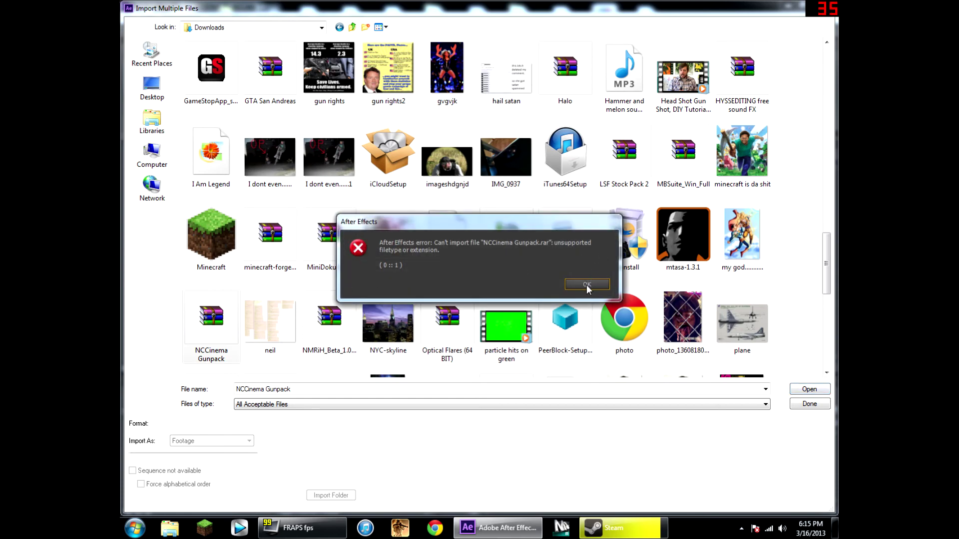
{"action": "left_click", "coordinate": [588, 285]}
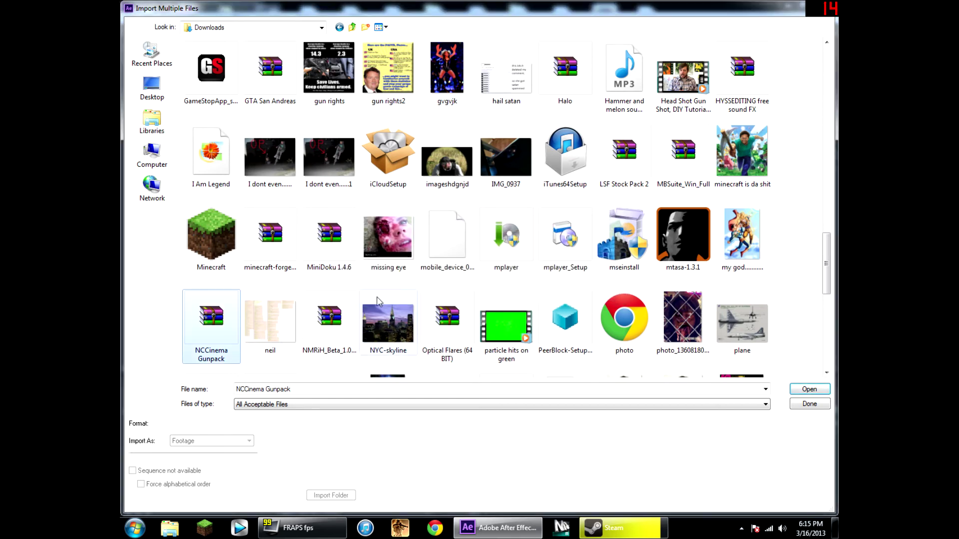
{"action": "right_click", "coordinate": [197, 304]}
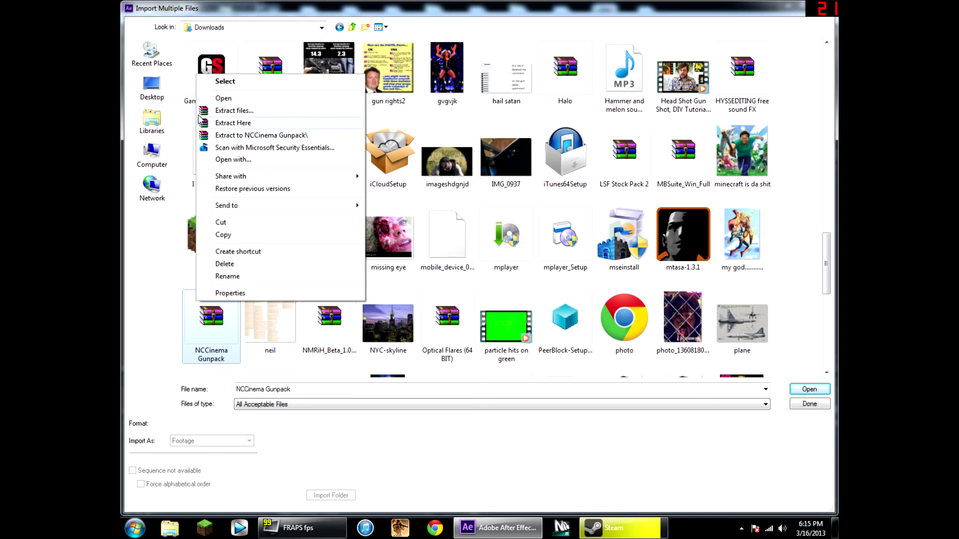
{"action": "left_click", "coordinate": [216, 98]}
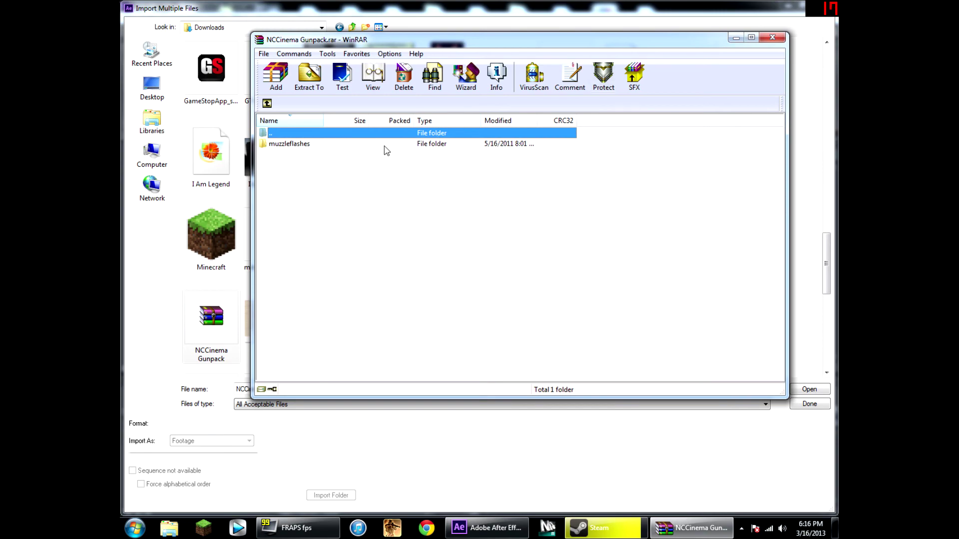
{"action": "left_click", "coordinate": [735, 39]}
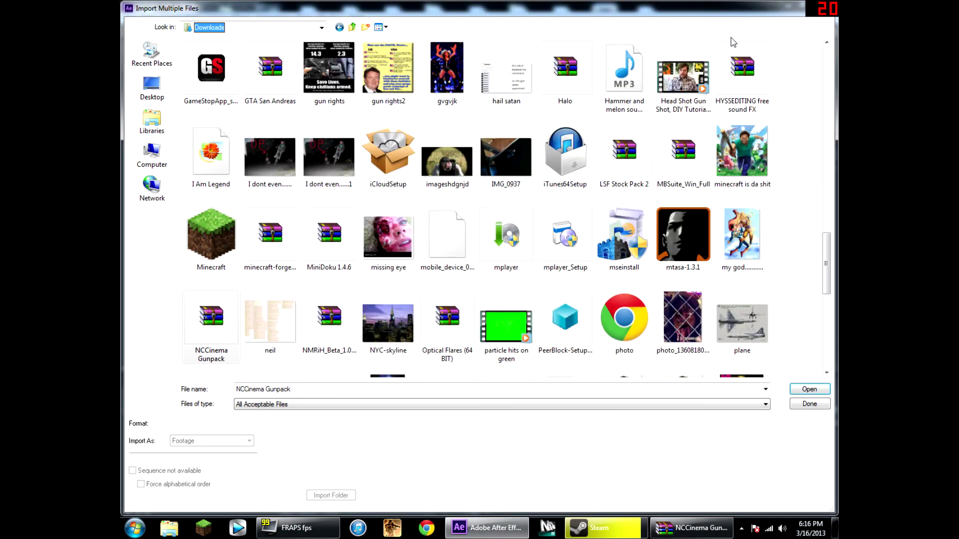
{"action": "left_click", "coordinate": [806, 404]}
Open the archive's muzzleflashes folder and bring shot-side06.mov into the After Effects project
{"action": "left_click", "coordinate": [692, 528]}
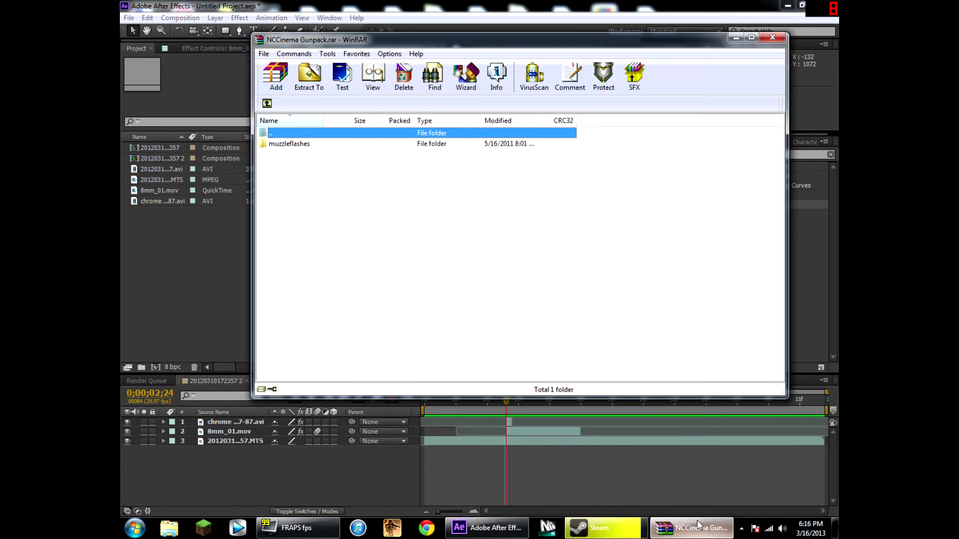
{"action": "double_click", "coordinate": [294, 144]}
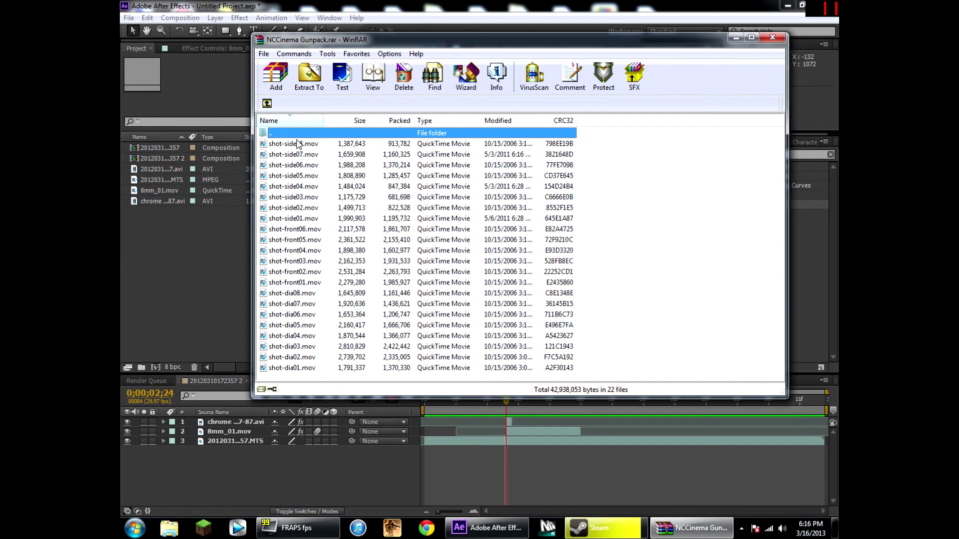
{"action": "left_click", "coordinate": [300, 144]}
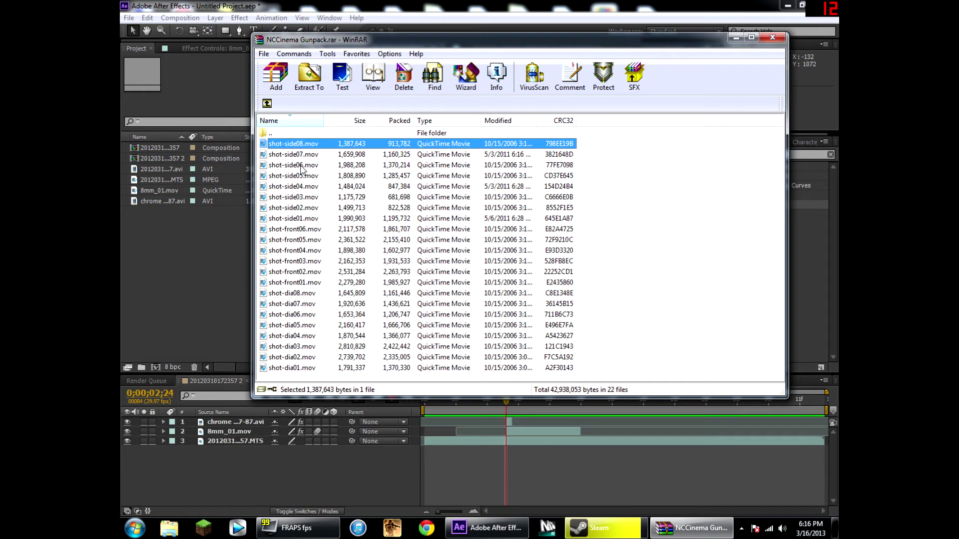
{"action": "left_click_drag", "start_coordinate": [300, 166], "coordinate": [255, 193]}
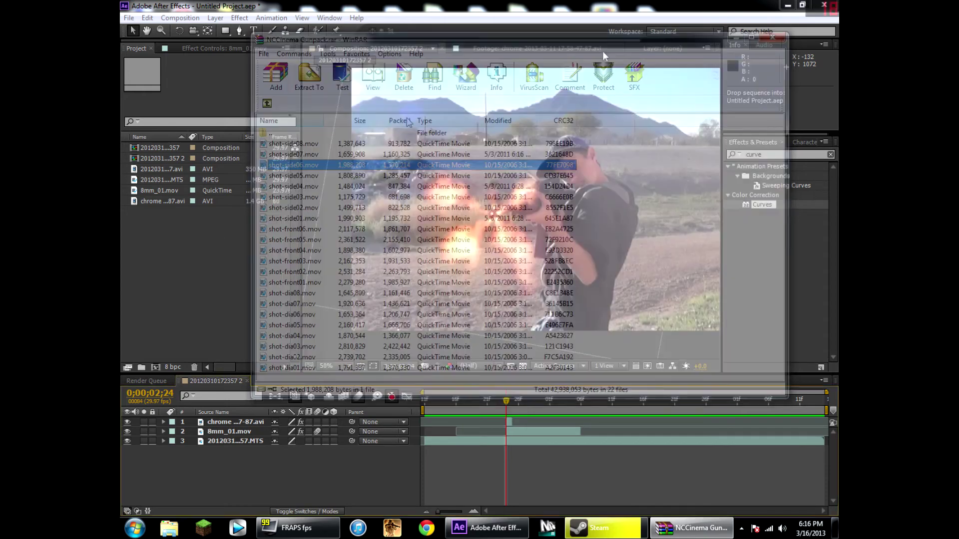
{"action": "left_click_drag", "start_coordinate": [300, 165], "coordinate": [201, 259]}
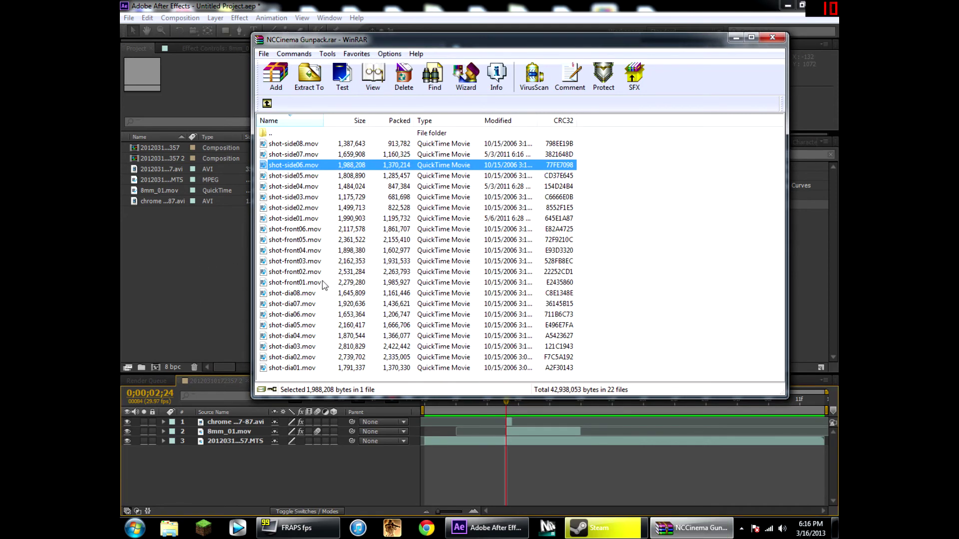
{"action": "left_click", "coordinate": [736, 38]}
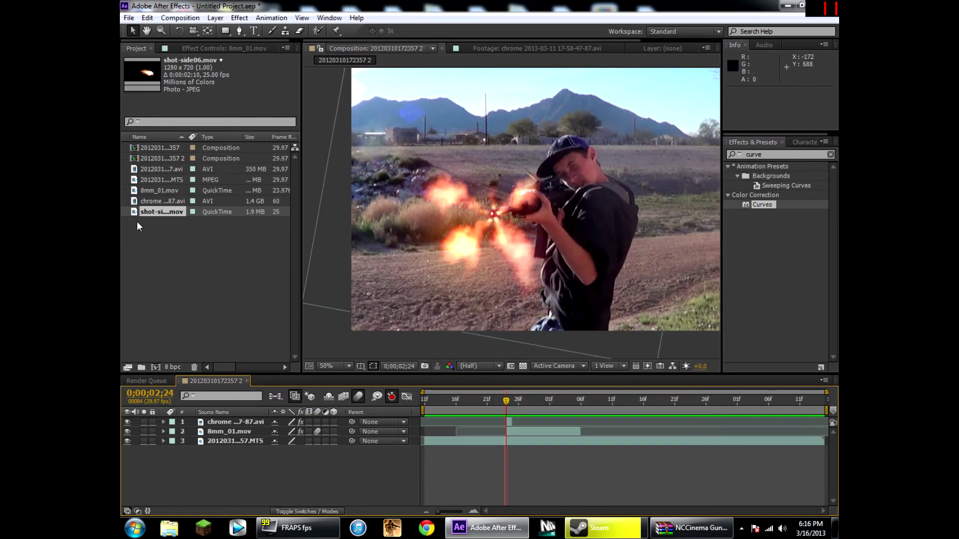
Add shot-side06.mov as the top layer at 0;00;02;24, align its sparks with the rifle's muzzle, and set its blending mode to Screen
{"action": "left_click_drag", "start_coordinate": [146, 209], "coordinate": [505, 419]}
{"action": "left_click_drag", "start_coordinate": [644, 244], "coordinate": [423, 269]}
{"action": "mouse_move", "coordinate": [400, 206]}
{"action": "left_mouse_down"}
{"action": "mouse_move", "coordinate": [325, 124]}
{"action": "mouse_move", "coordinate": [285, 127]}
{"action": "mouse_move", "coordinate": [405, 174]}
{"action": "mouse_move", "coordinate": [405, 188]}
{"action": "left_mouse_up"}
{"action": "right_click", "coordinate": [429, 190]}
{"action": "mouse_move", "coordinate": [454, 216]}
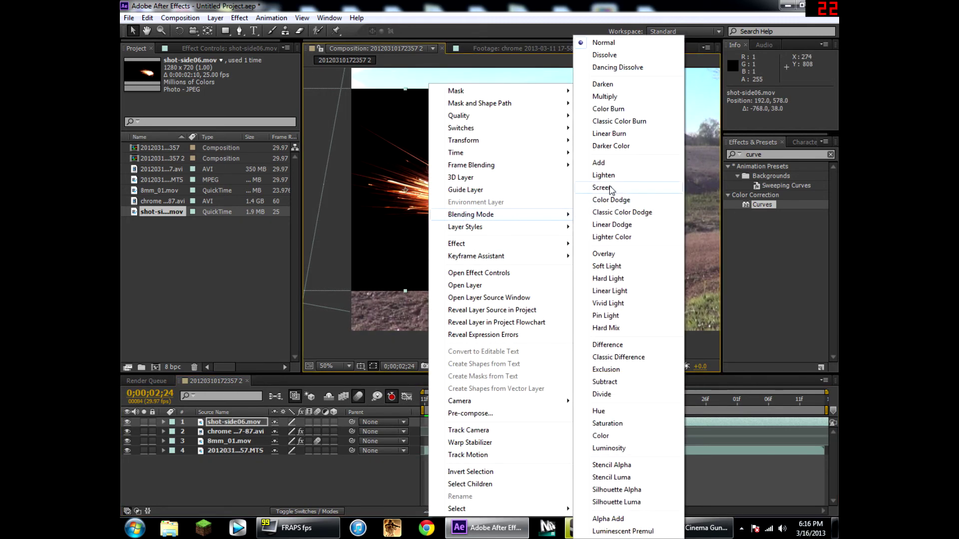
{"action": "left_click", "coordinate": [601, 188]}
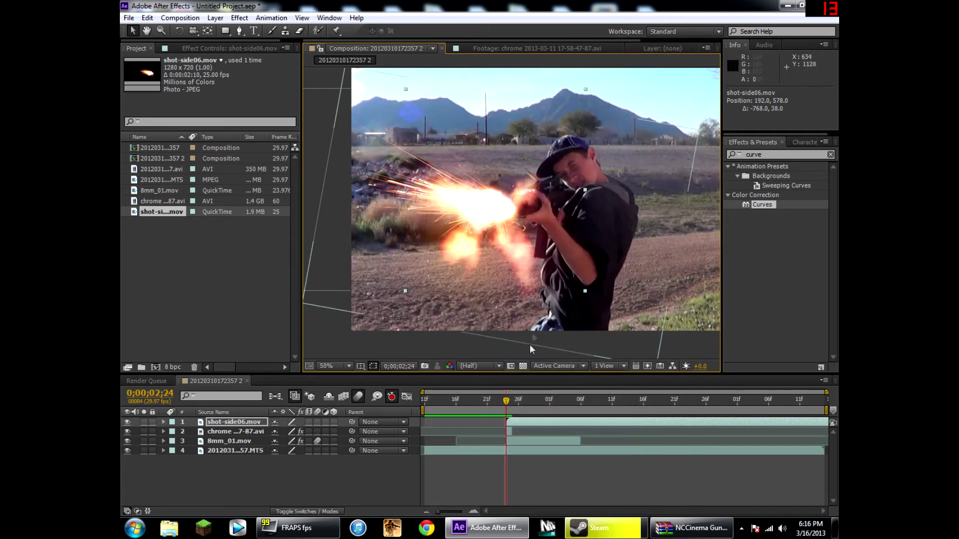
Adjust the timing of the shot-side06.mov layer so it starts at 0;00;02;25, and play a RAM preview
{"action": "left_click_drag", "start_coordinate": [539, 420], "coordinate": [524, 423]}
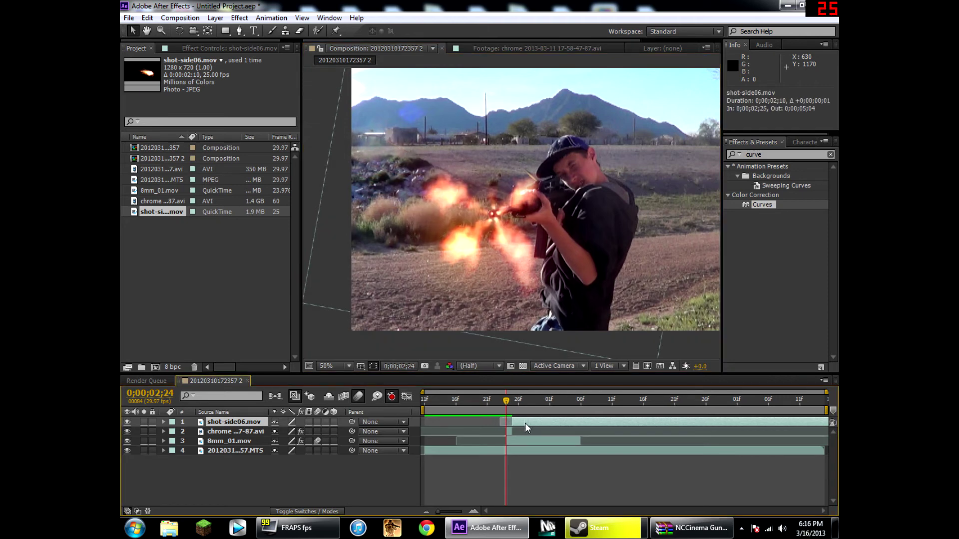
{"action": "key", "text": "space"}
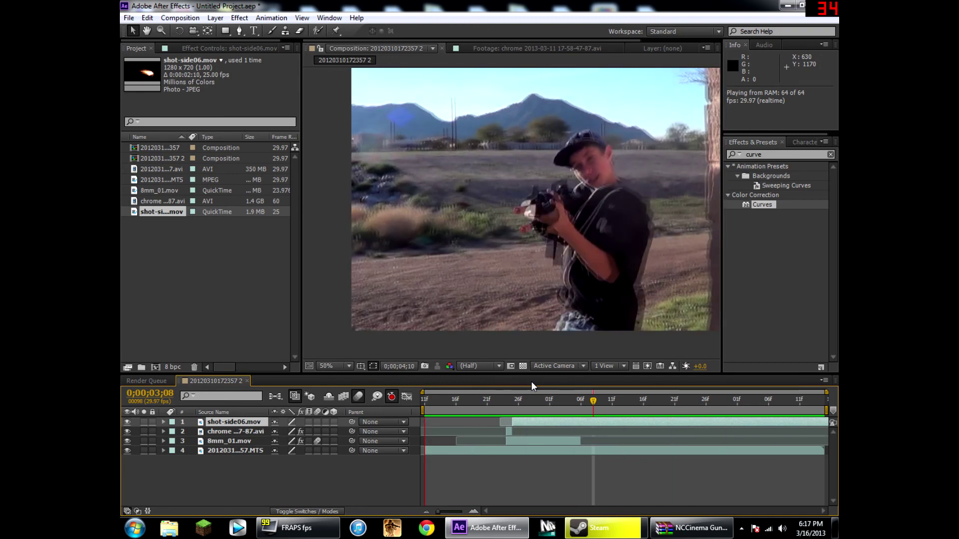
{"action": "key", "text": "space"}
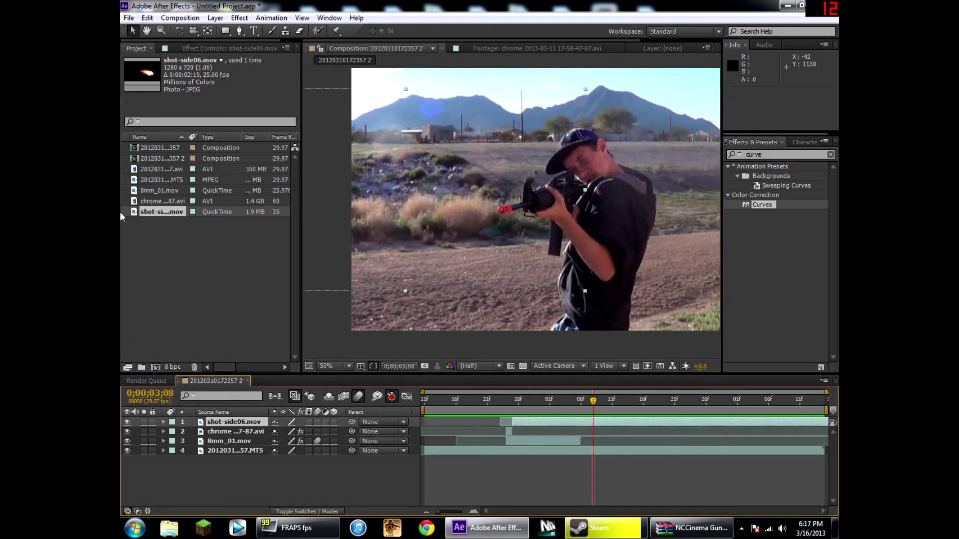
Import the Small_Gun_Shot sound from the Bonus_Sound_FX folder of the Video Copilot Action Essentials 2 download
{"action": "left_click", "coordinate": [129, 18]}
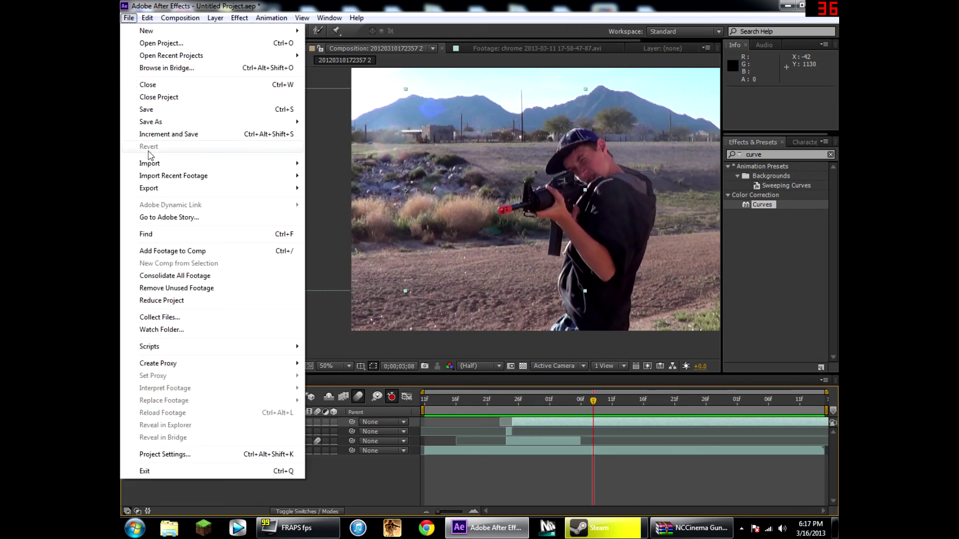
{"action": "mouse_move", "coordinate": [152, 167]}
{"action": "left_click", "coordinate": [372, 165]}
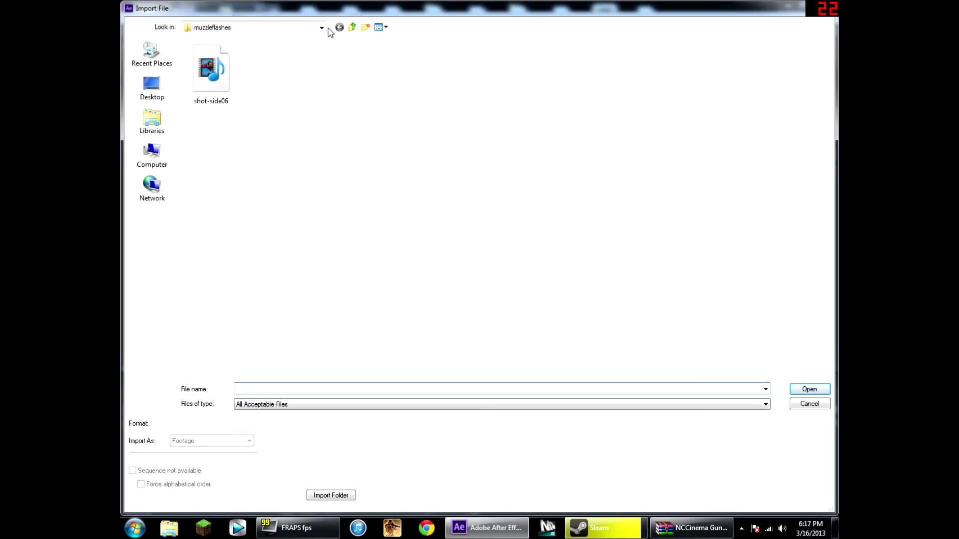
{"action": "left_click", "coordinate": [321, 28]}
{"action": "scroll", "coordinate": [216, 72], "scroll_direction": "up", "scroll_amount": 2}
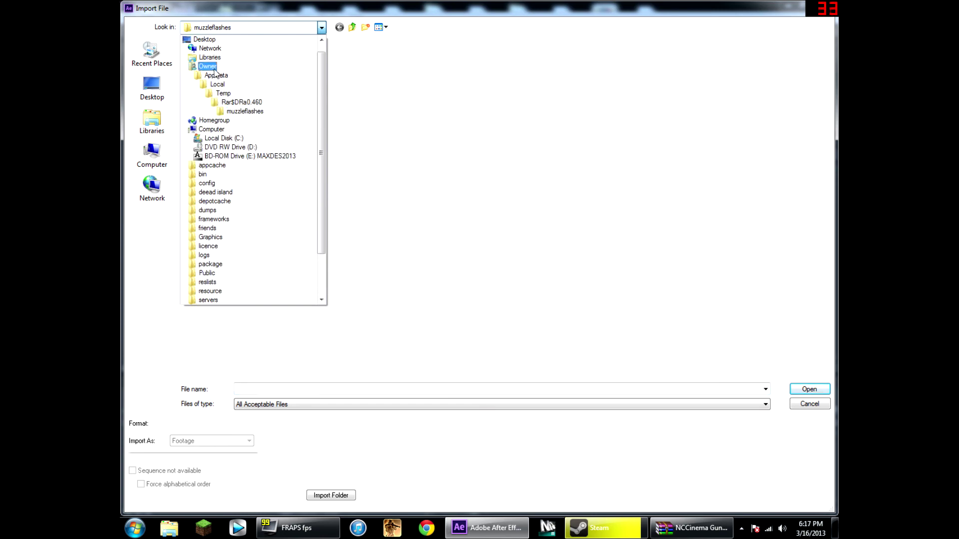
{"action": "left_click", "coordinate": [209, 68]}
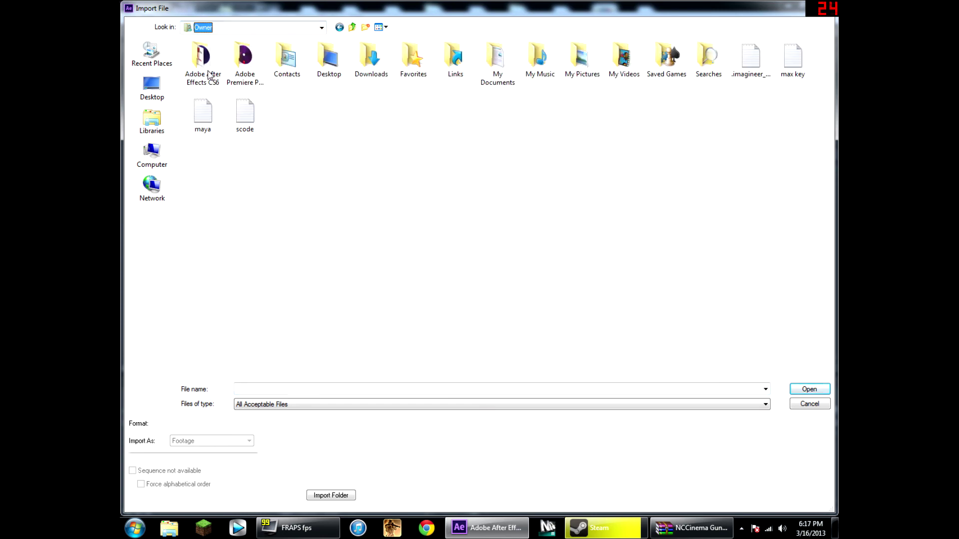
{"action": "double_click", "coordinate": [372, 66]}
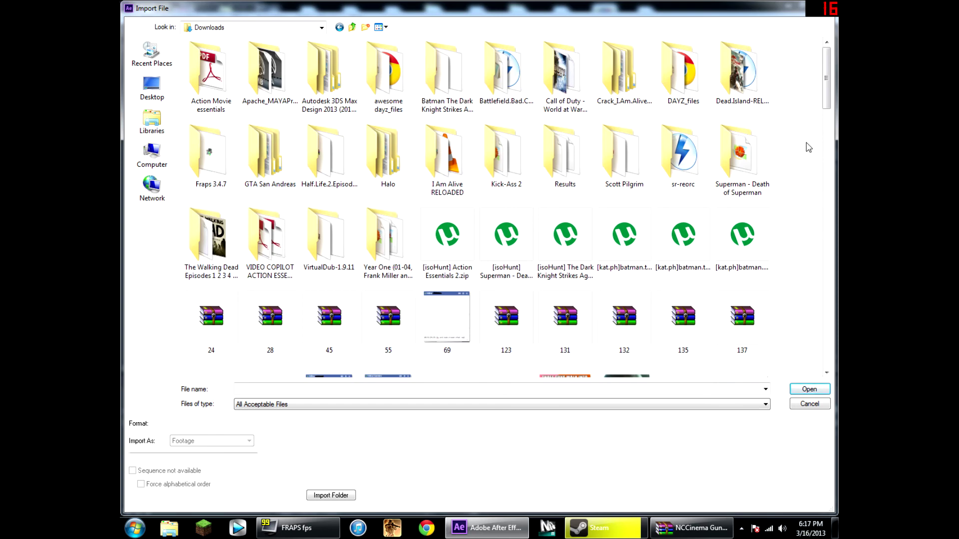
{"action": "double_click", "coordinate": [260, 237]}
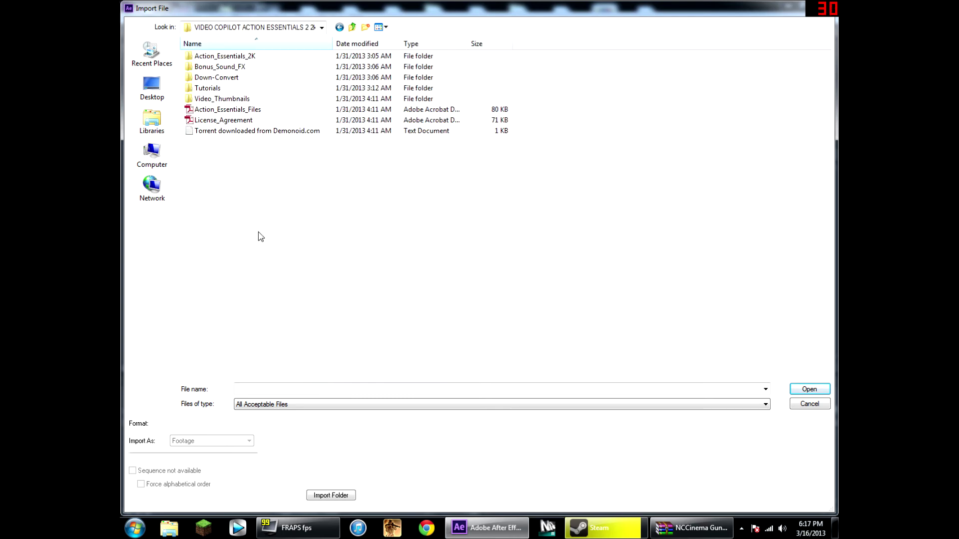
{"action": "left_click", "coordinate": [226, 68]}
{"action": "double_click", "coordinate": [226, 68]}
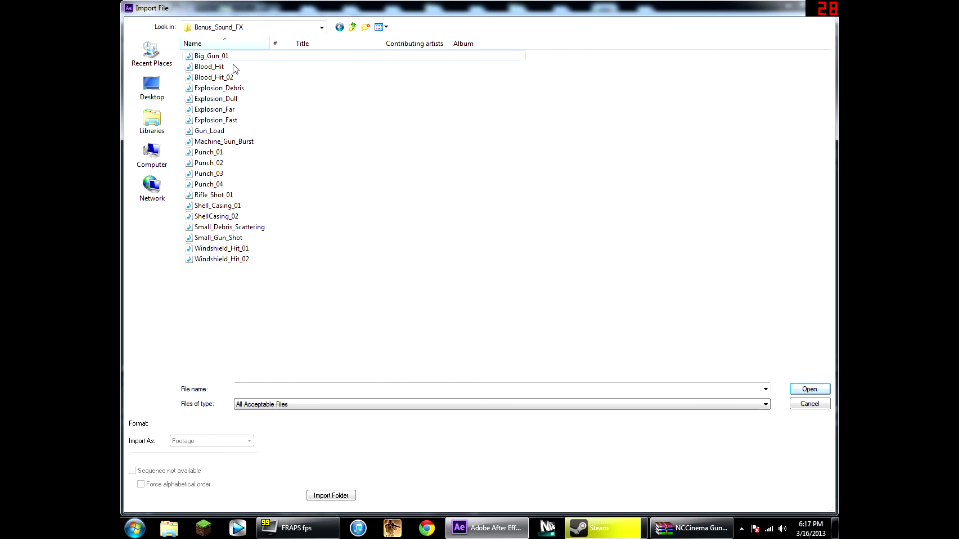
{"action": "double_click", "coordinate": [235, 238]}
Add Small_Gun_Shot.wav as the bottom layer starting at 0;00;02;22, and play a RAM preview with the sound
{"action": "left_click_drag", "start_coordinate": [162, 223], "coordinate": [505, 459]}
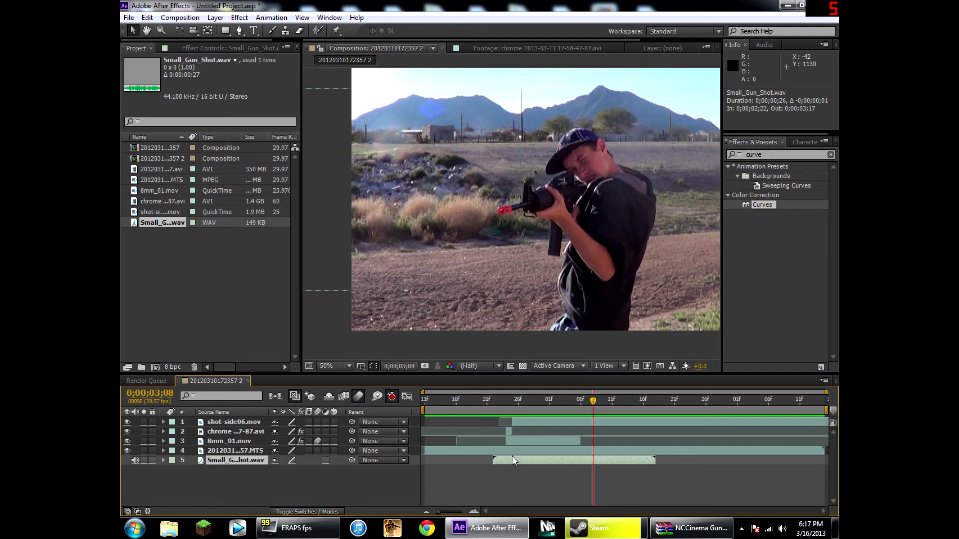
{"action": "key", "text": "KP_0"}
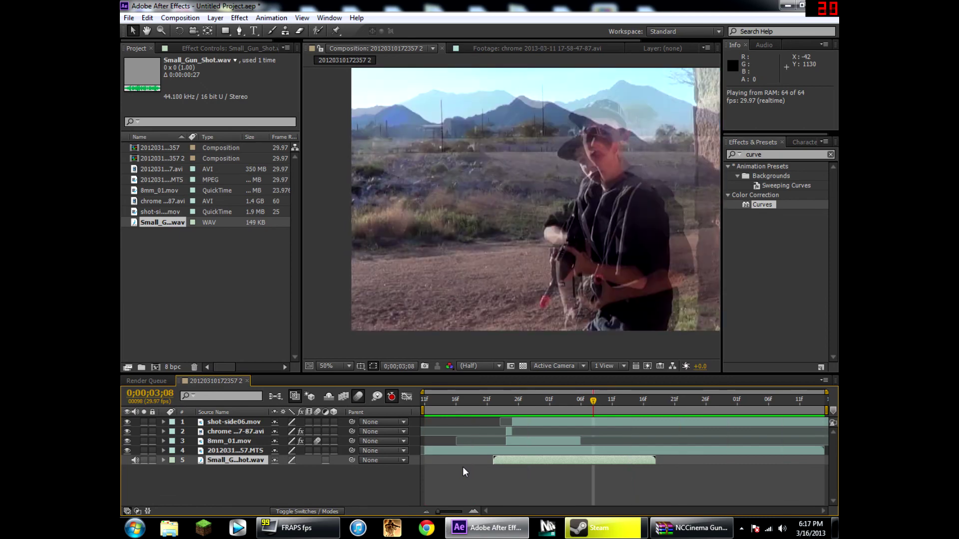
{"action": "key", "text": "space"}
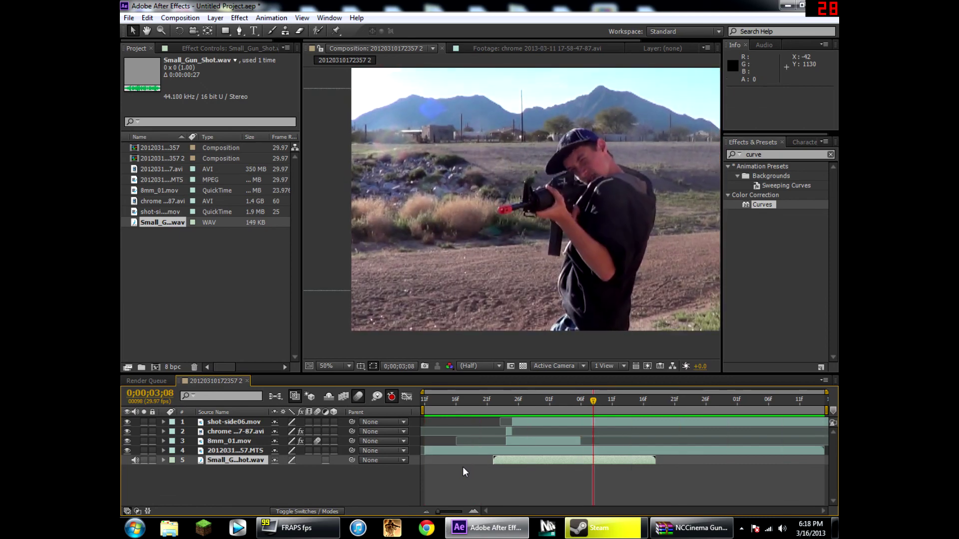
{"action": "left_click_drag", "start_coordinate": [649, 261], "coordinate": [561, 273]}
{"action": "left_click", "coordinate": [163, 169]}
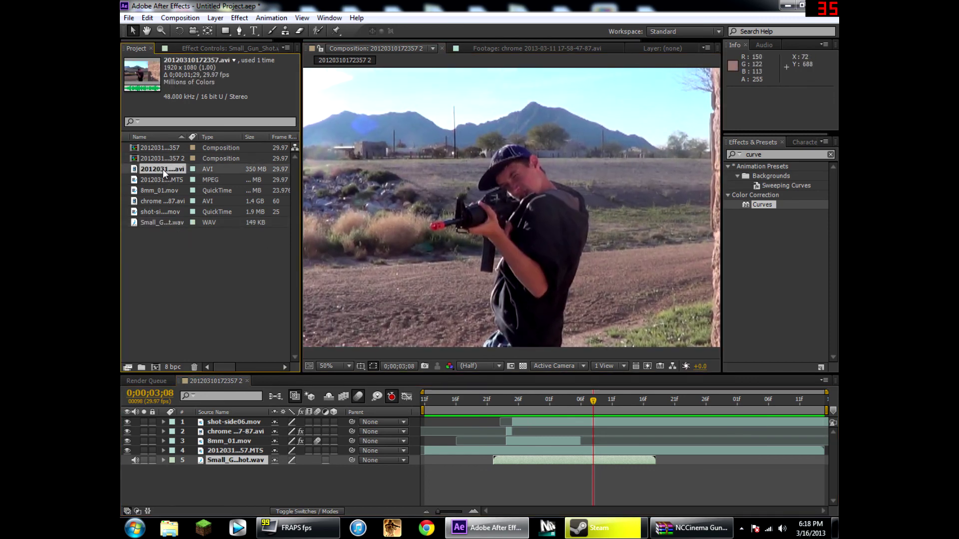
{"action": "mouse_move", "coordinate": [142, 169]}
{"action": "left_mouse_down"}
{"action": "mouse_move", "coordinate": [203, 218]}
{"action": "mouse_move", "coordinate": [149, 175]}
{"action": "left_mouse_up"}
{"action": "left_click", "coordinate": [150, 150]}
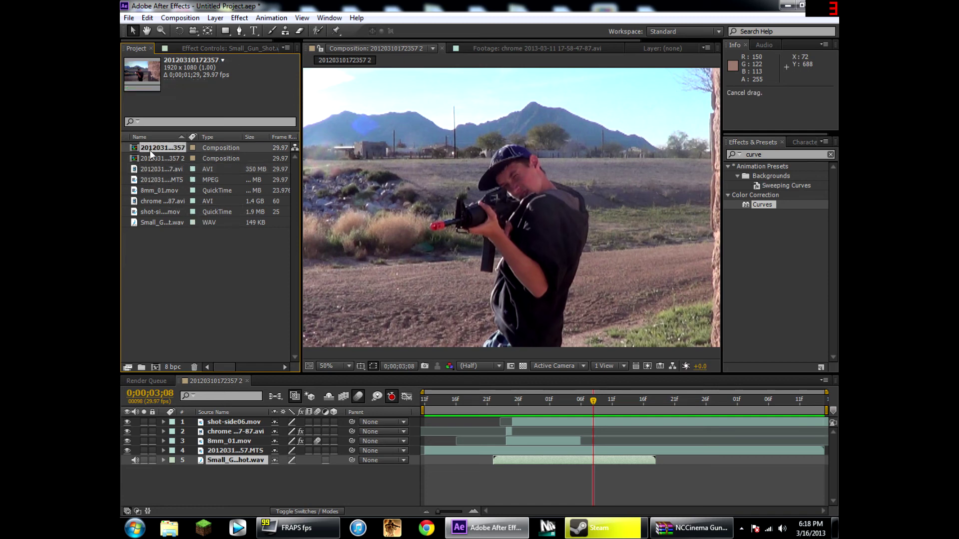
{"action": "left_click", "coordinate": [150, 157]}
{"action": "left_click", "coordinate": [150, 149]}
{"action": "left_click_drag", "start_coordinate": [151, 149], "coordinate": [259, 384]}
{"action": "double_click", "coordinate": [141, 148]}
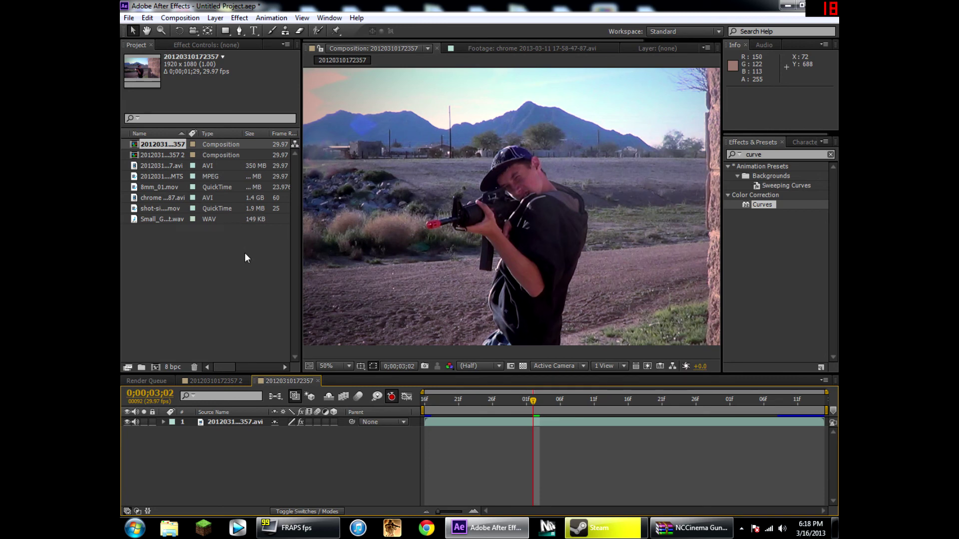
{"action": "key", "text": "KP_0"}
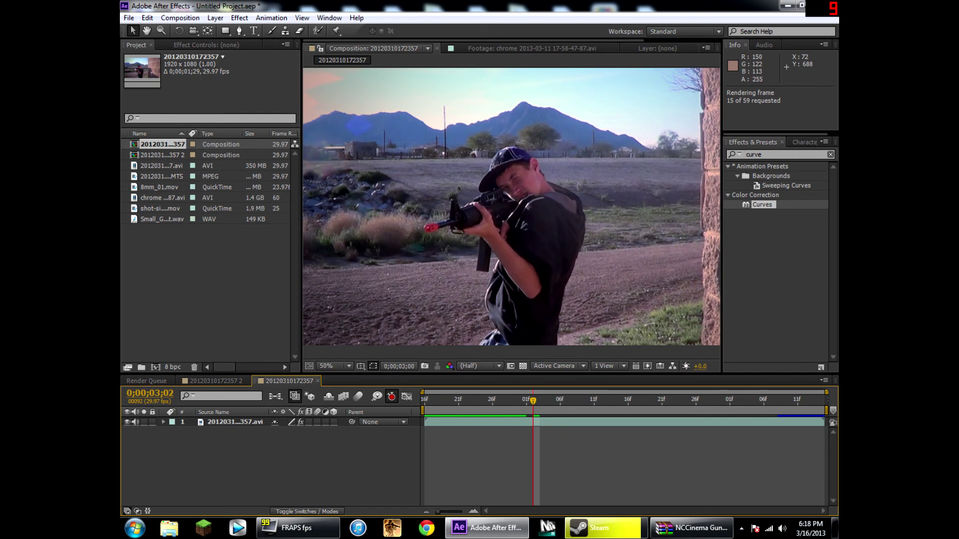
{"action": "left_click", "coordinate": [245, 254]}
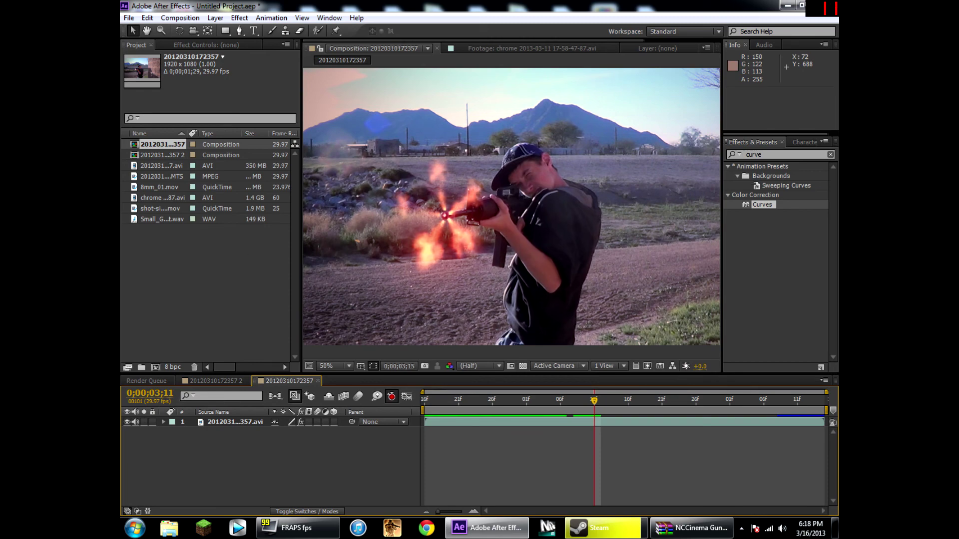
{"action": "left_click", "coordinate": [235, 382]}
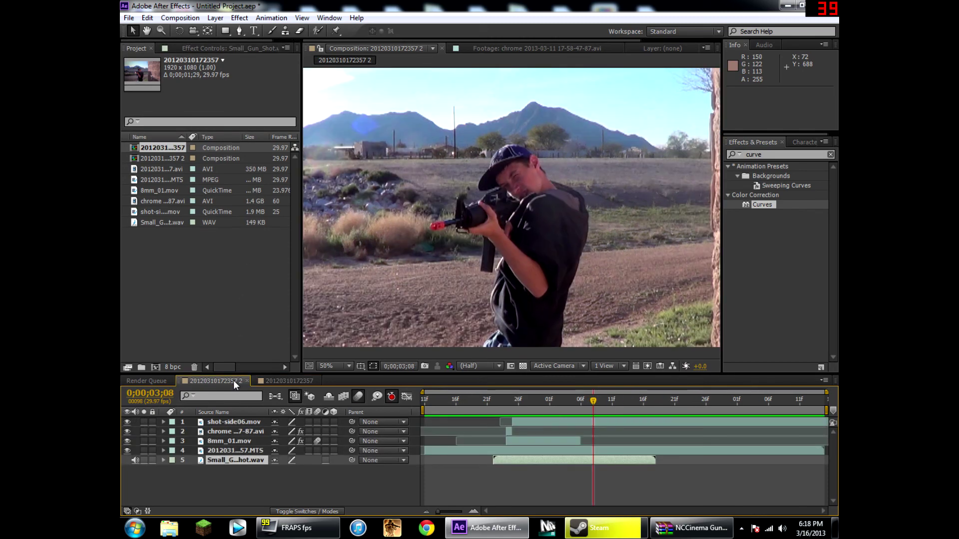
{"action": "left_click", "coordinate": [295, 381]}
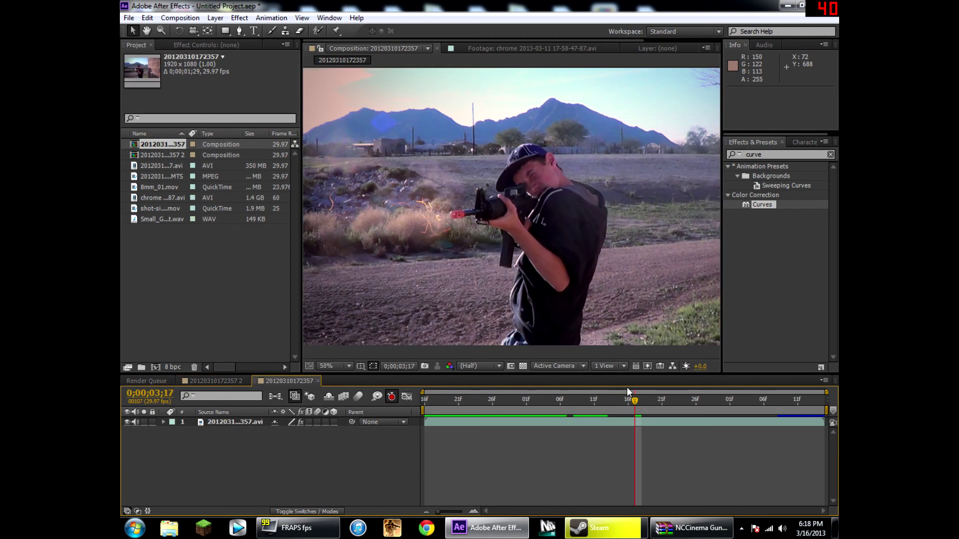
{"action": "left_click_drag", "start_coordinate": [635, 402], "coordinate": [642, 403]}
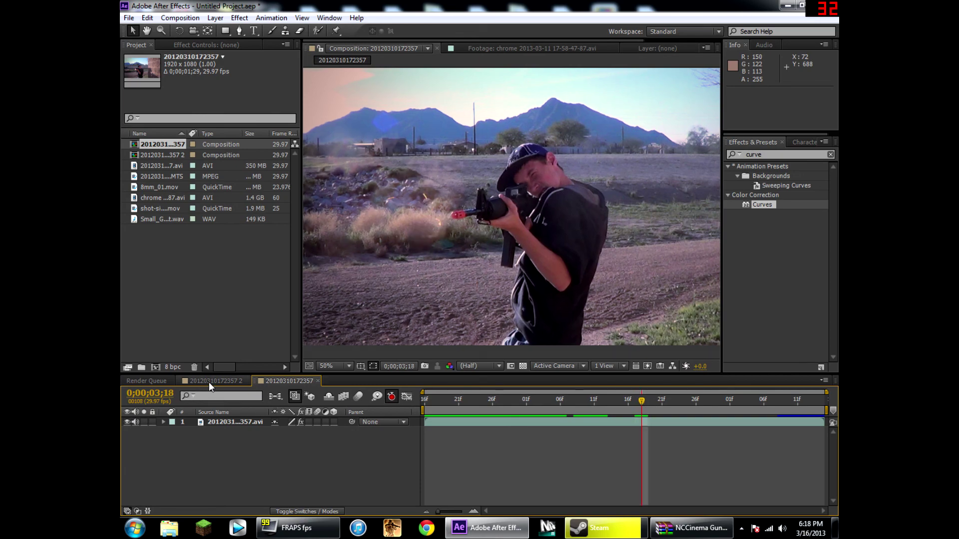
{"action": "left_click", "coordinate": [209, 382]}
{"action": "left_click", "coordinate": [499, 395]}
{"action": "left_click_drag", "start_coordinate": [498, 395], "coordinate": [505, 395]}
{"action": "key", "text": "space"}
{"action": "left_click_drag", "start_coordinate": [492, 411], "coordinate": [462, 417]}
{"action": "left_click_drag", "start_coordinate": [460, 456], "coordinate": [468, 433]}
{"action": "key", "text": "space"}
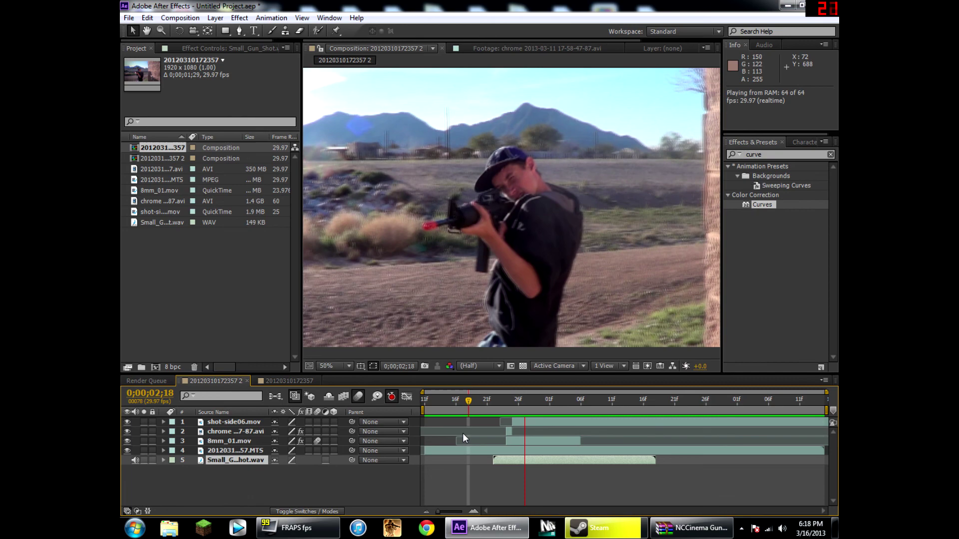
{"action": "key", "text": "space"}
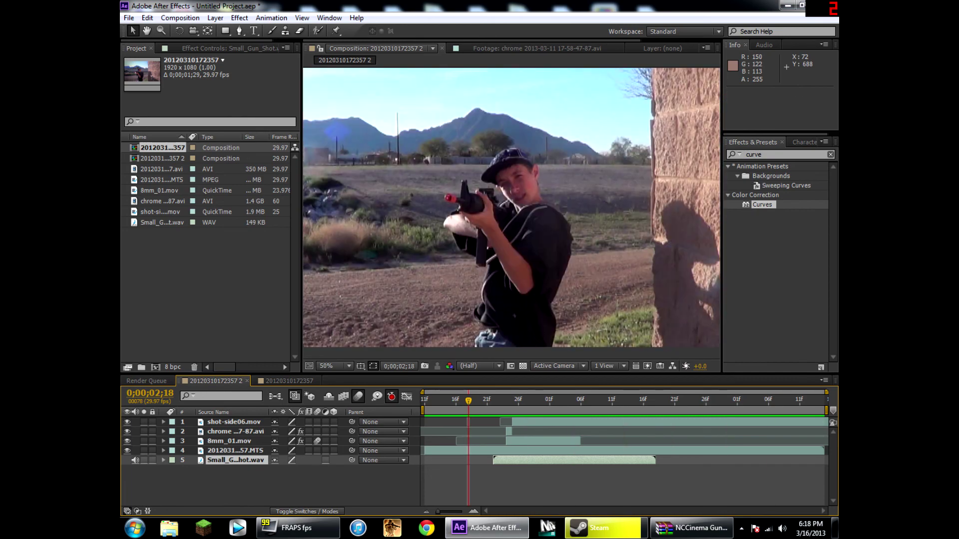
{"action": "key", "text": "space"}
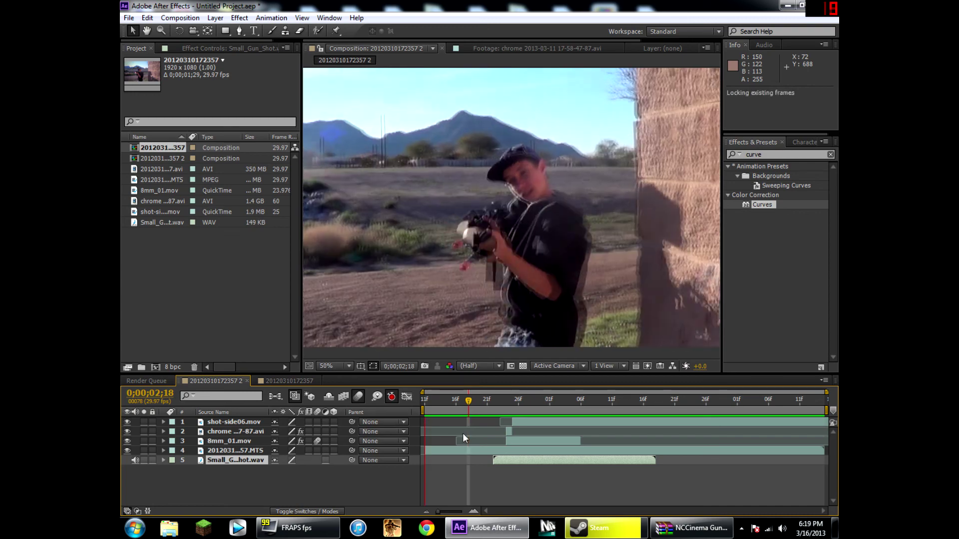
{"action": "key", "text": "space"}
{"action": "key", "text": "space"}
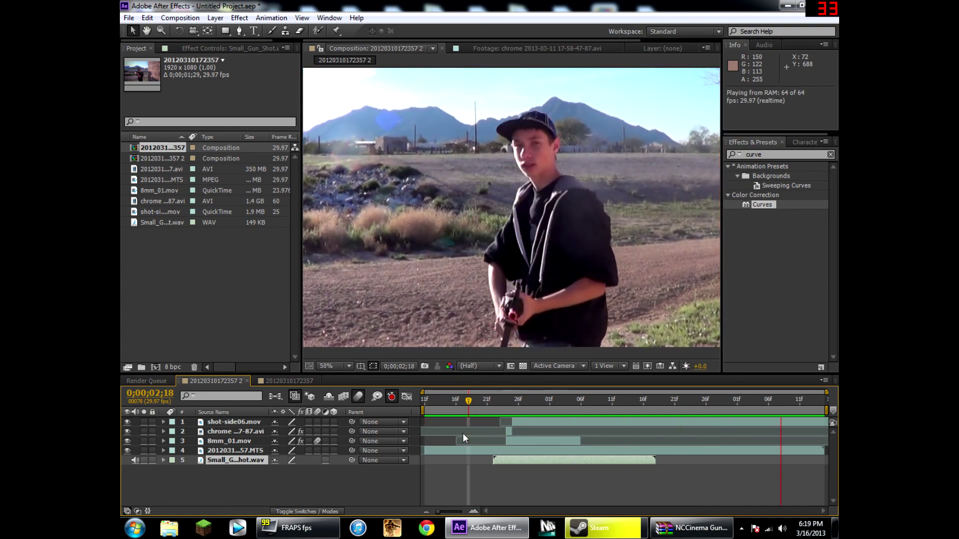
{"action": "key", "text": "space"}
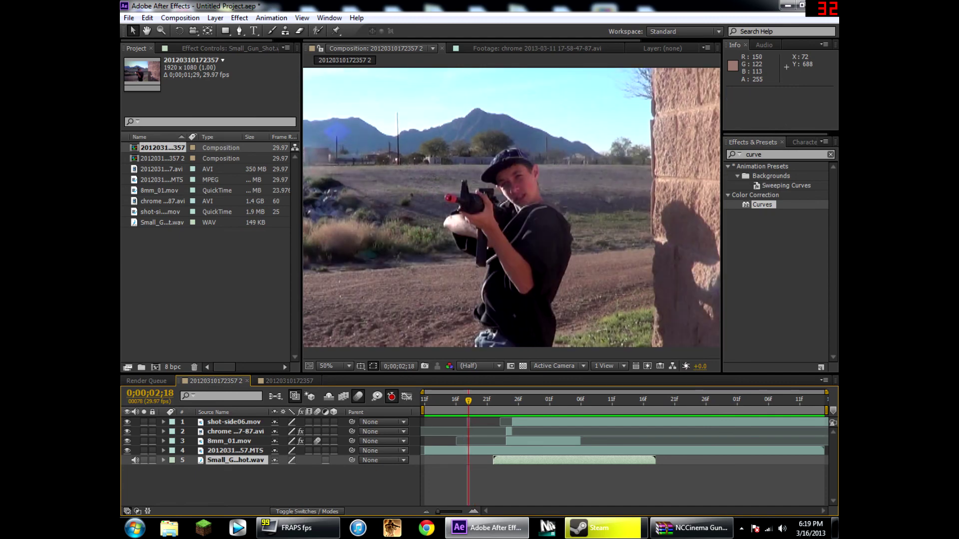
Examine the gunshot frame by frame up to 0;00;02;24, go back to 0;00;02;22, and play a RAM preview
{"action": "key", "text": "Page_Down"}
{"action": "key", "text": "Page_Down"}
{"action": "key", "text": "Page_Down"}
{"action": "key", "text": "Page_Down"}
{"action": "key", "text": "Page_Down"}
{"action": "key", "text": "Page_Down"}
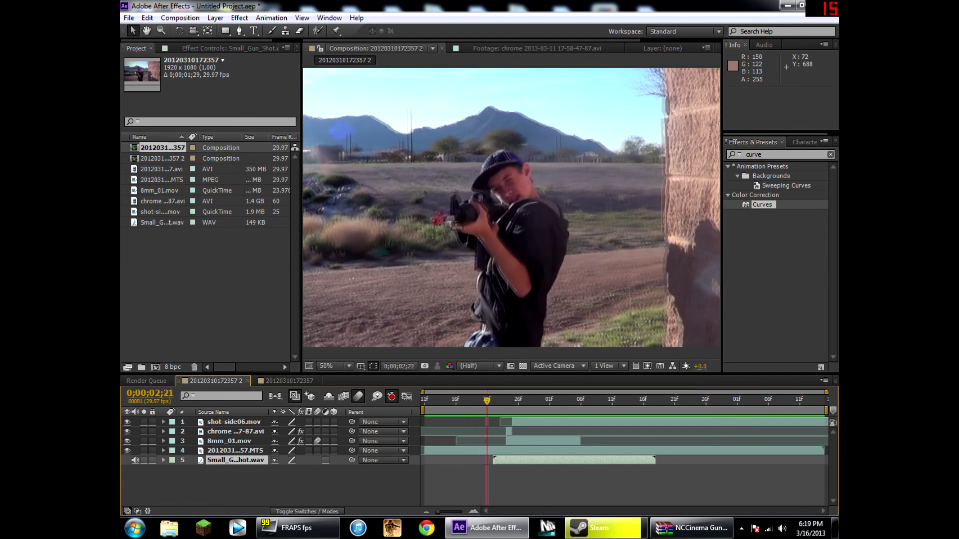
{"action": "key", "text": "Page_Down"}
{"action": "key", "text": "Page_Up"}
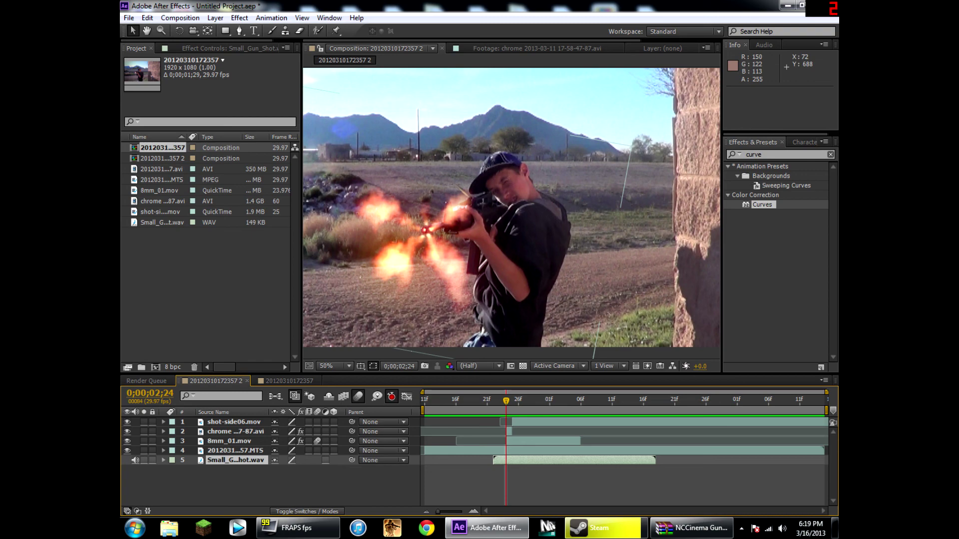
{"action": "key", "text": "Page_Up"}
{"action": "key", "text": "Page_Up"}
{"action": "key", "text": "KP_0"}
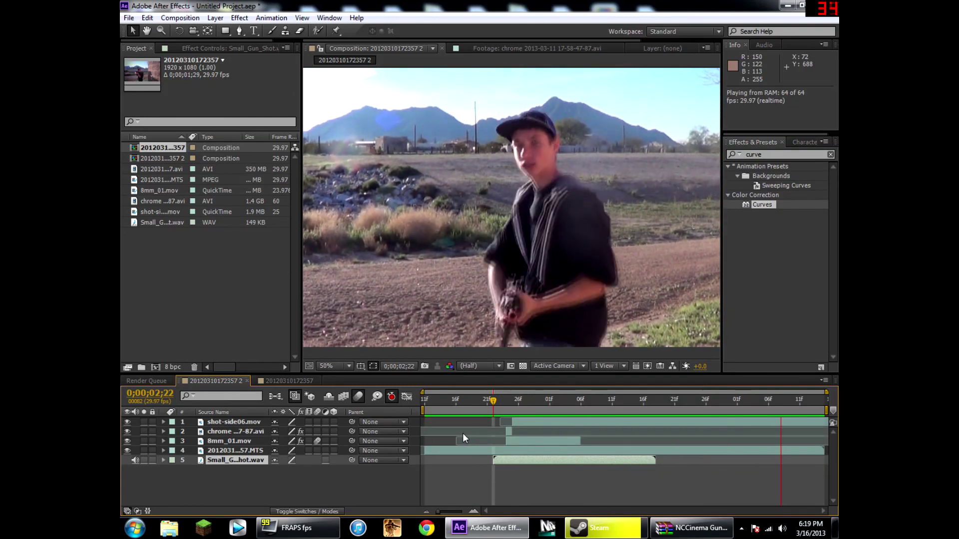
{"action": "key", "text": "space"}
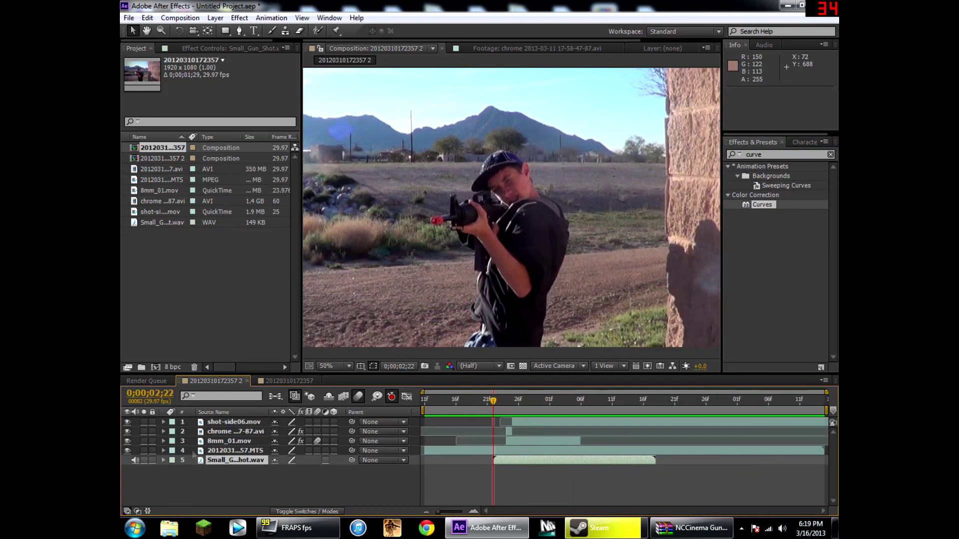
Examine the rifle's red muzzle tip at 800% magnification in the frame at 0;00;02;22
{"action": "scroll", "coordinate": [436, 213], "scroll_direction": "up", "scroll_amount": 2}
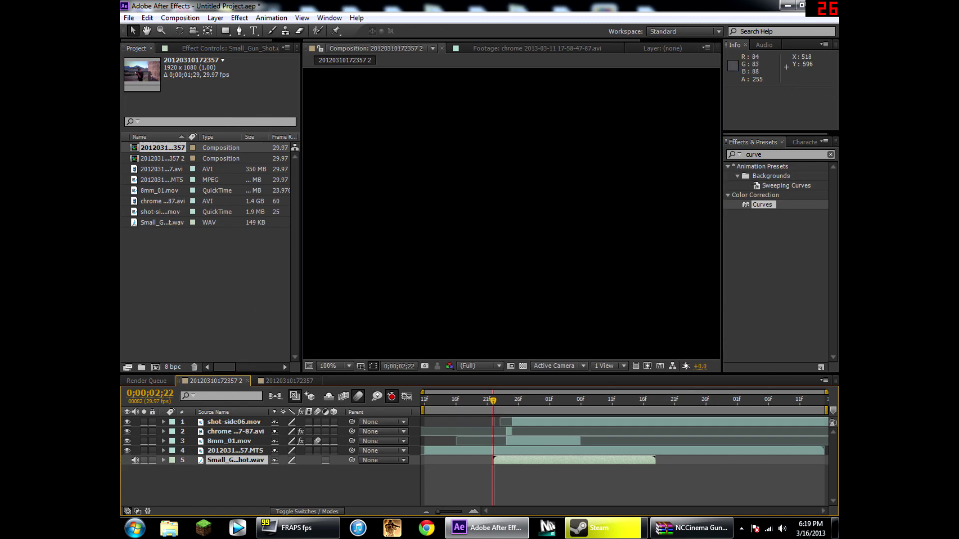
{"action": "scroll", "coordinate": [529, 229], "scroll_direction": "up", "scroll_amount": 1}
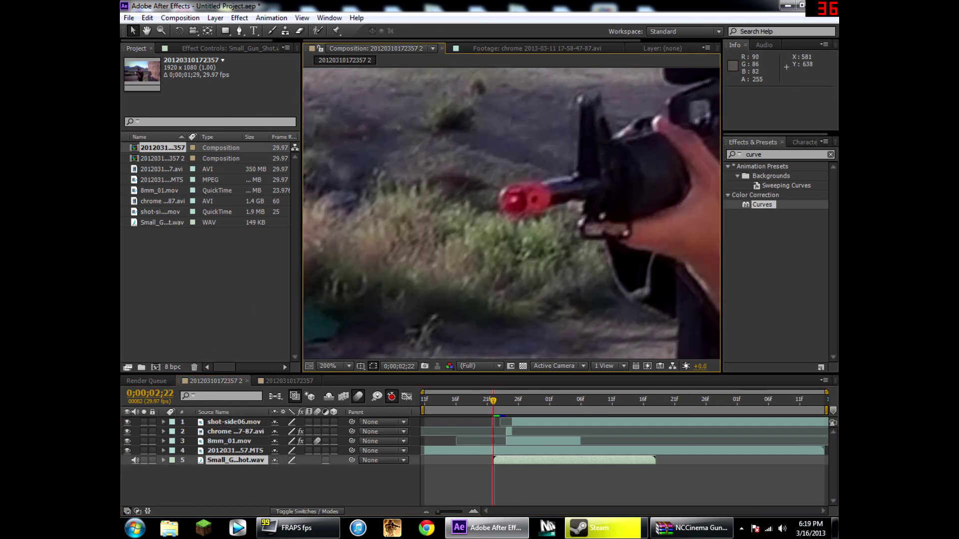
{"action": "scroll", "coordinate": [579, 202], "scroll_direction": "up", "scroll_amount": 3}
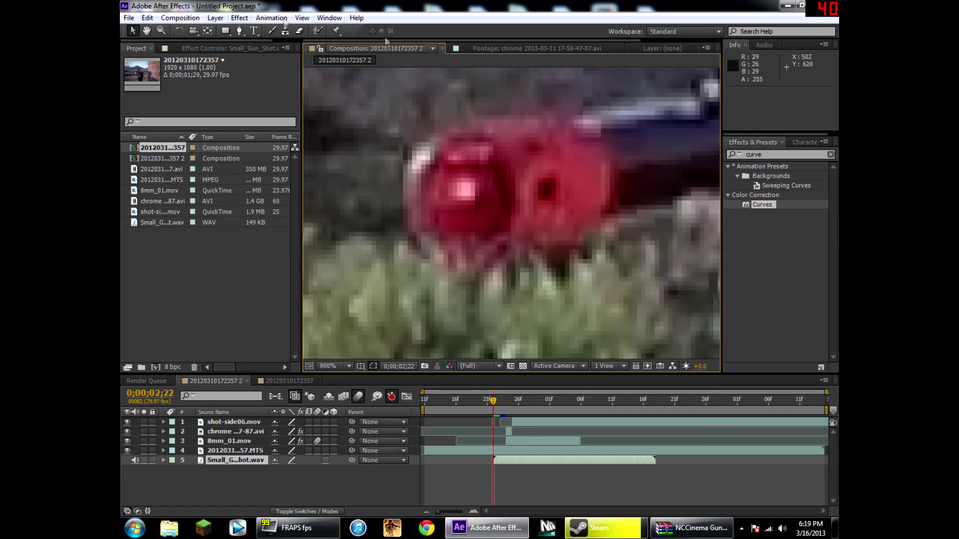
{"action": "scroll", "coordinate": [627, 143], "scroll_direction": "down", "scroll_amount": 2}
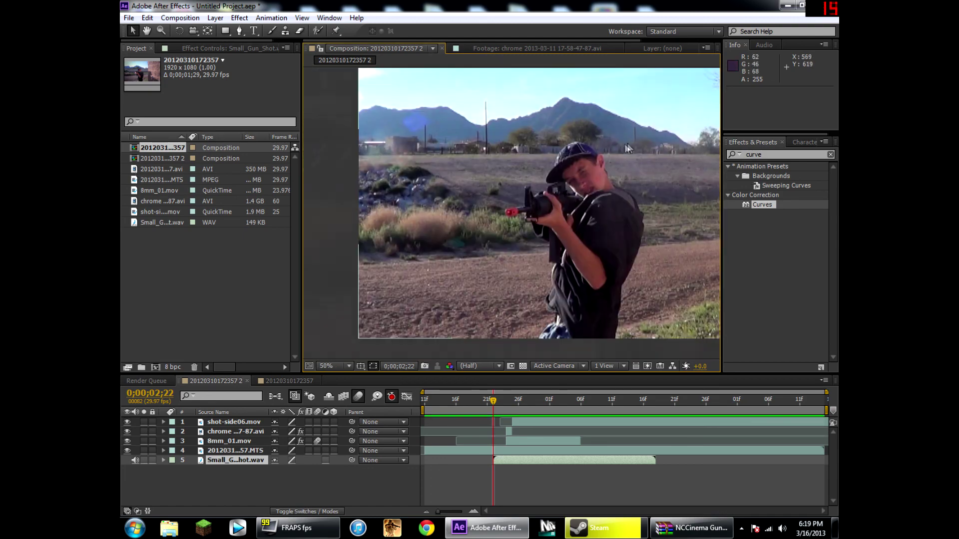
{"action": "scroll", "coordinate": [579, 184], "scroll_direction": "up", "scroll_amount": 6}
{"action": "left_click_drag", "start_coordinate": [533, 198], "coordinate": [535, 219]}
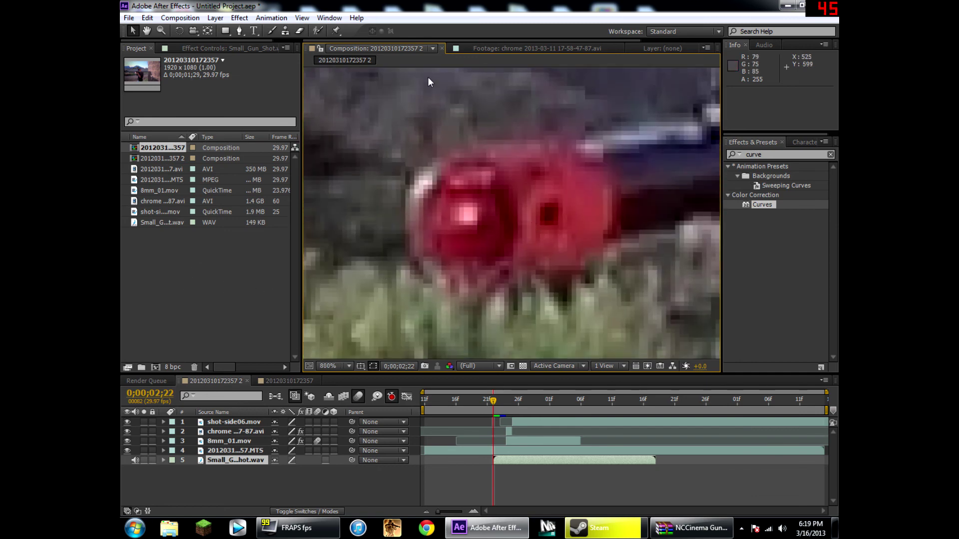